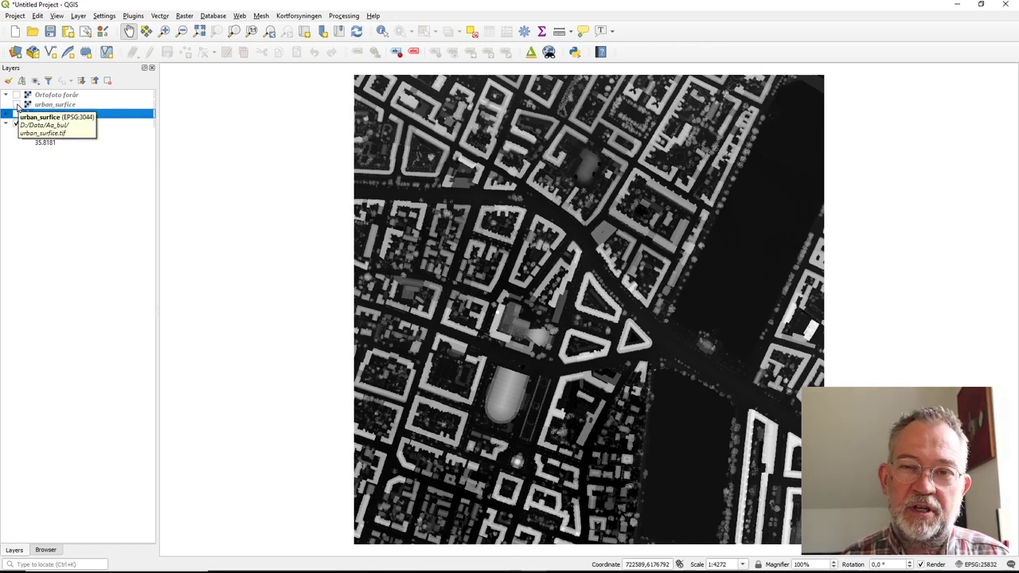
# Step: Turn on urban_surfice and urban_surfice copy, then zoom and pan around the domed stadium
pyautogui.click(17, 104)
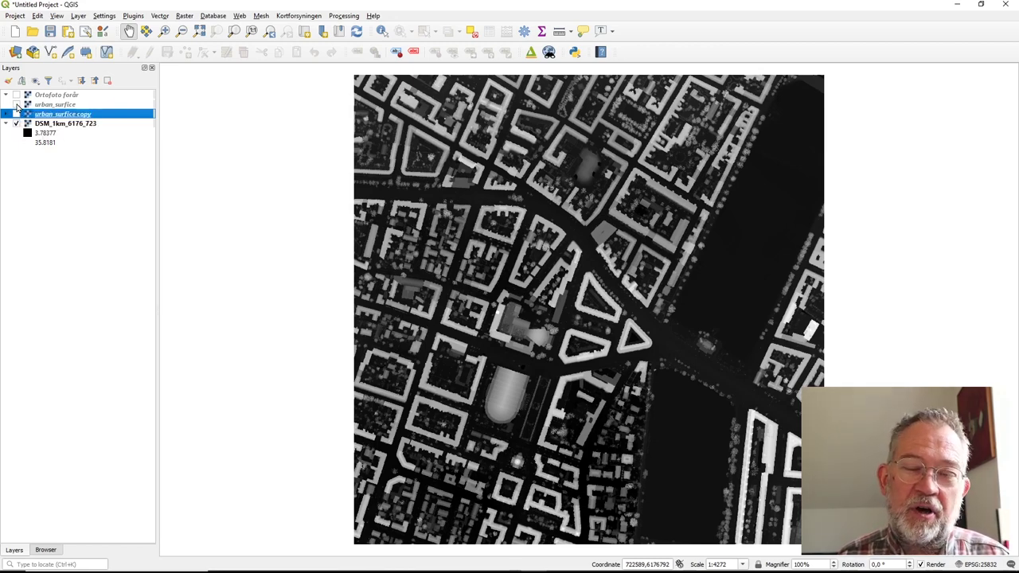
pyautogui.click(17, 114)
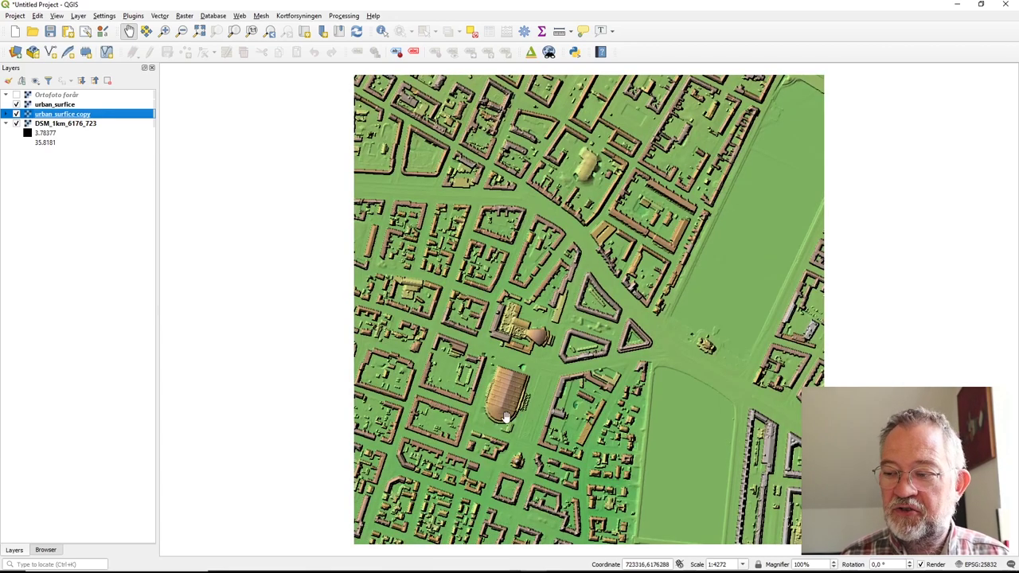
pyautogui.scroll(2, 519, 427)
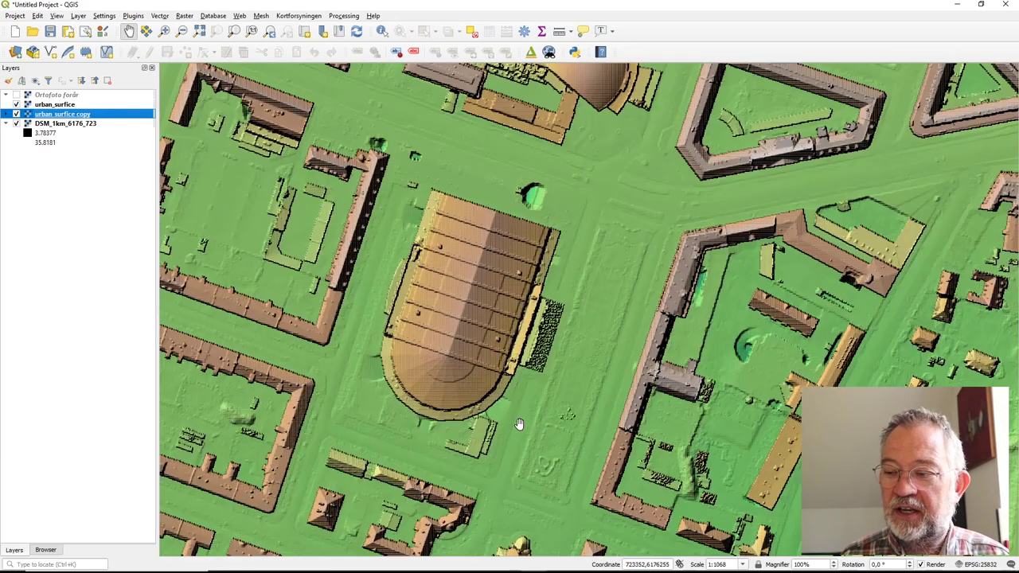
pyautogui.moveTo(518, 423); pyautogui.dragTo(567, 215)
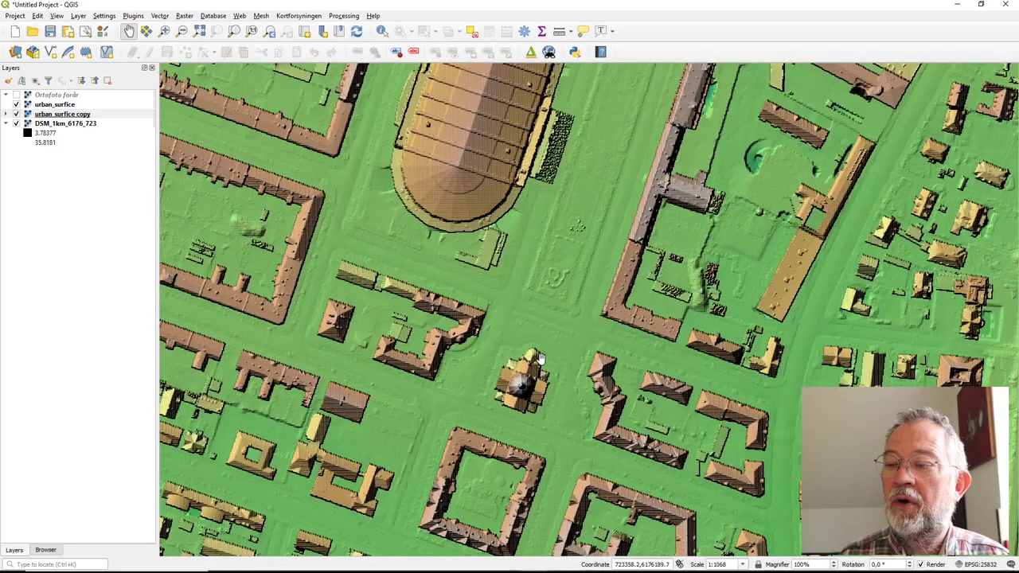
pyautogui.scroll(-1, 539, 359)
pyautogui.scroll(1, 539, 359)
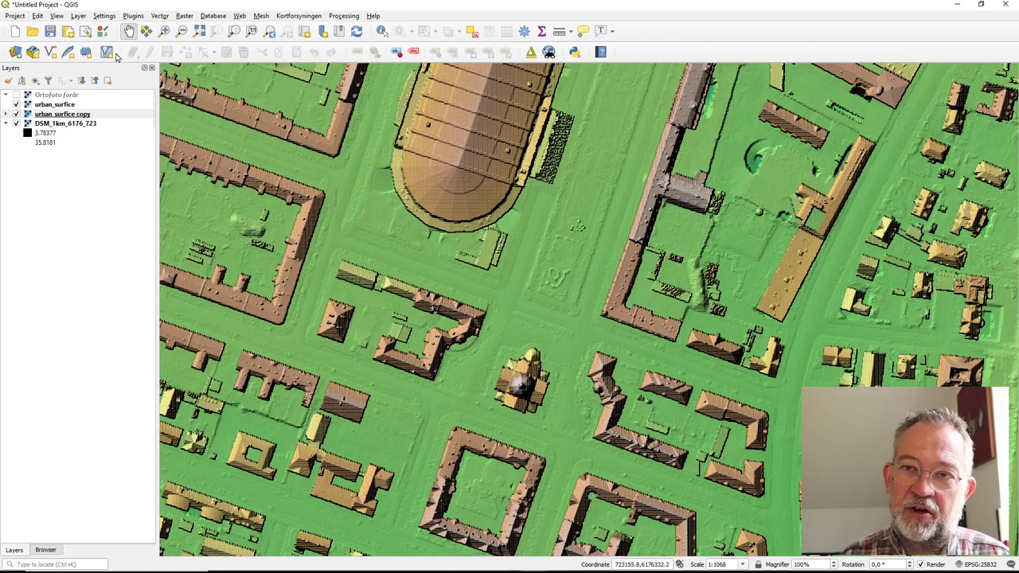
# Step: Check the View menu for a 3D map view, then bring up the Plugins menu
pyautogui.click(60, 16)
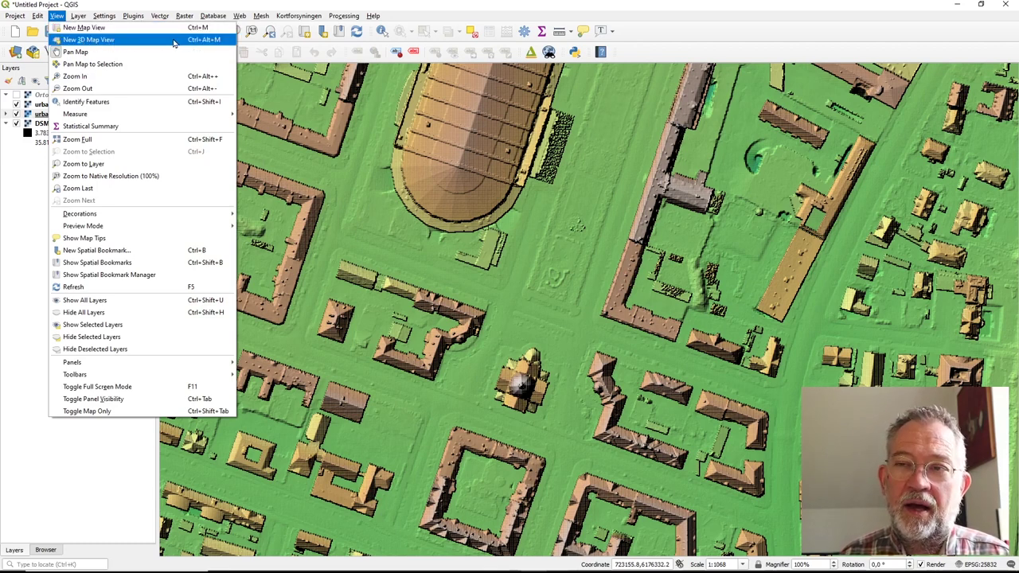
pyautogui.press('Escape')
pyautogui.click(131, 16)
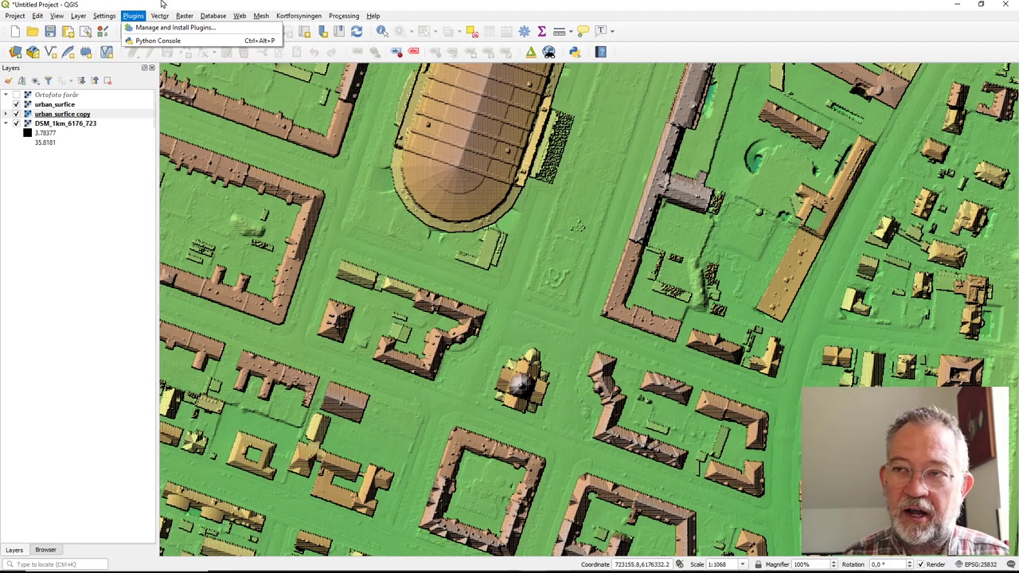
pyautogui.moveTo(78, 17)
pyautogui.press('Escape')
pyautogui.click(133, 15)
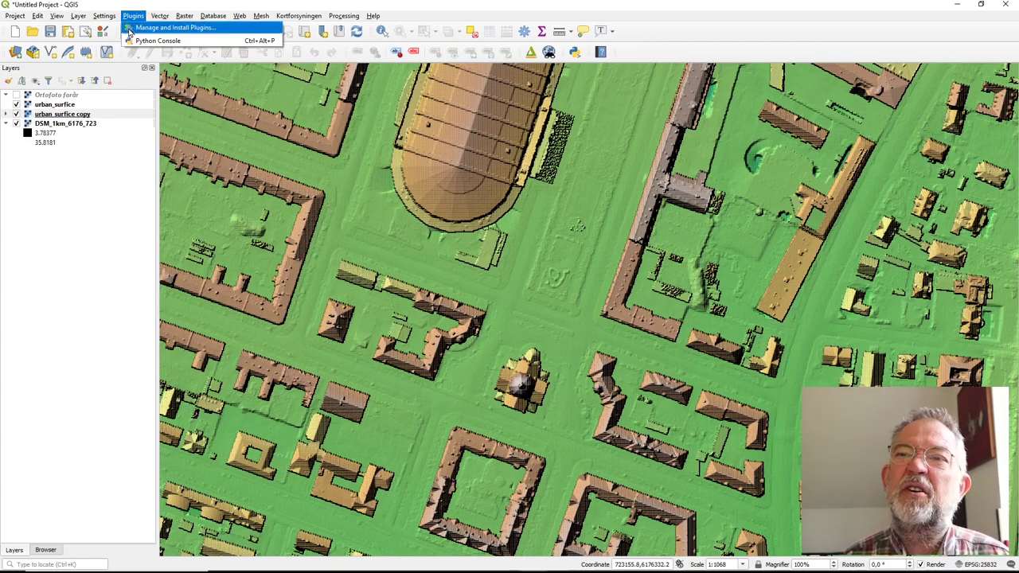
# Step: Search the plugin manager for 'qgis2', confirm Qgis2threejs is installed, and close it
pyautogui.click(131, 30)
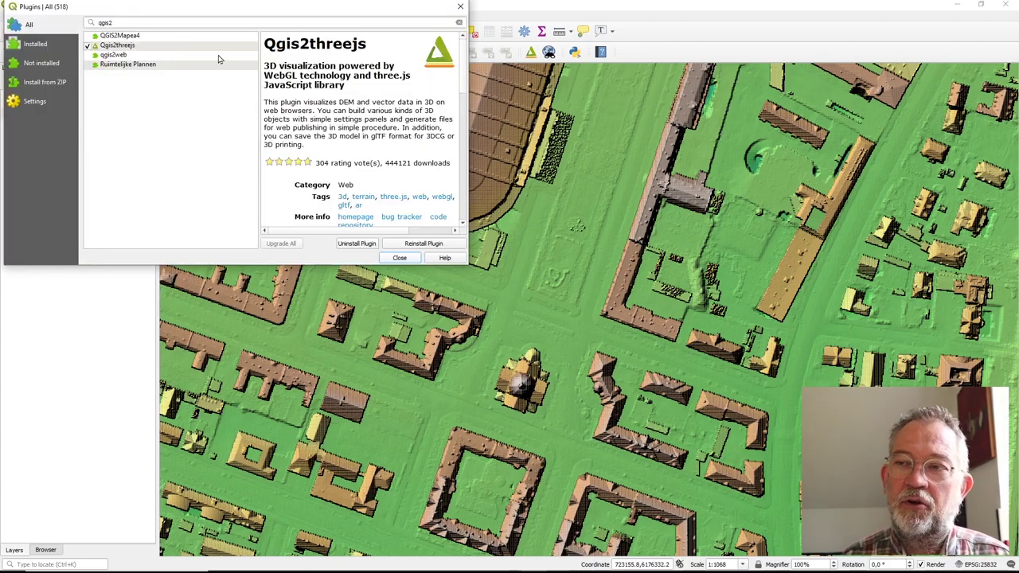
pyautogui.moveTo(146, 24); pyautogui.dragTo(104, 23)
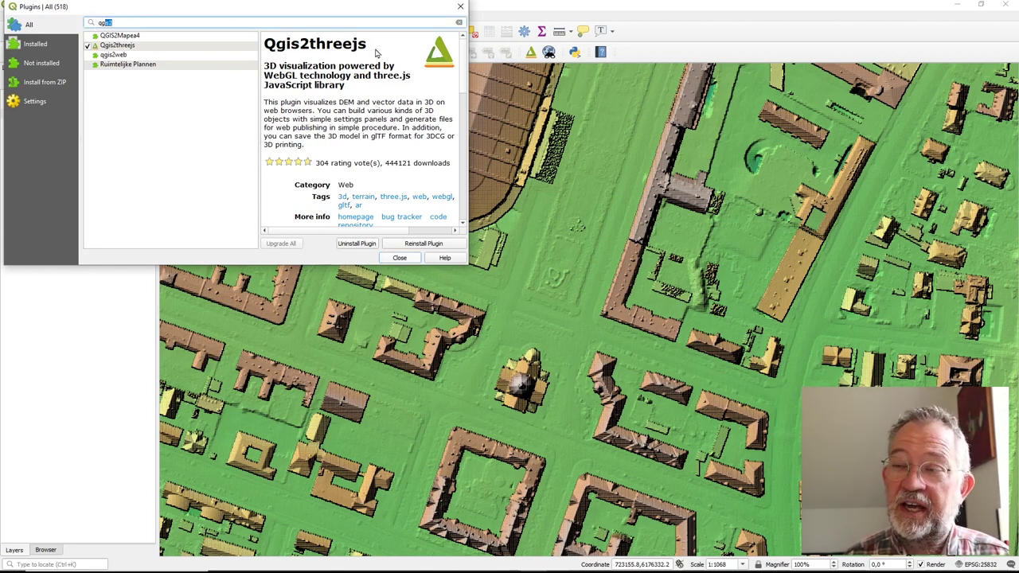
pyautogui.moveTo(372, 50); pyautogui.dragTo(268, 44)
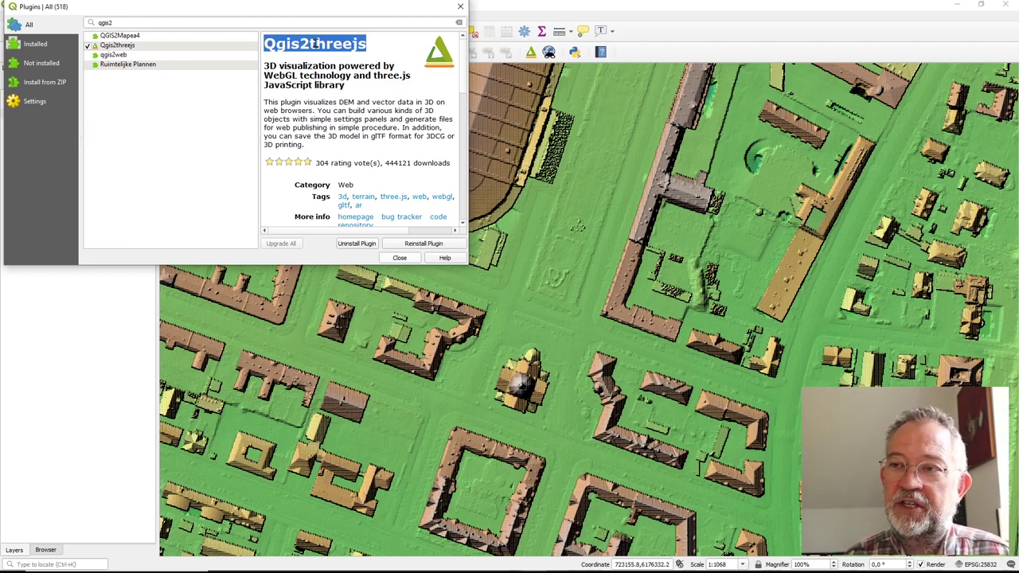
pyautogui.moveTo(315, 43); pyautogui.dragTo(319, 44)
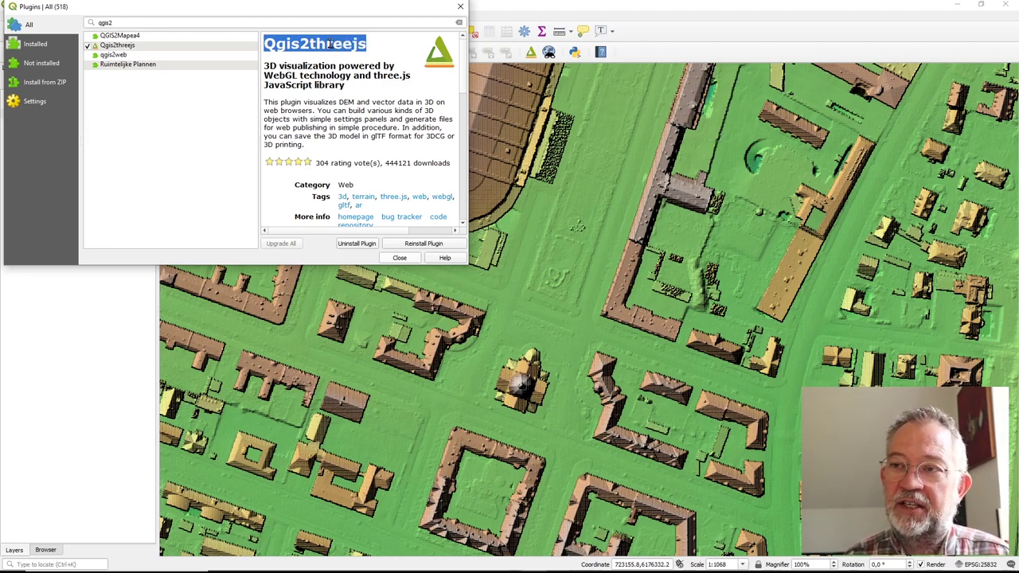
pyautogui.click(403, 258)
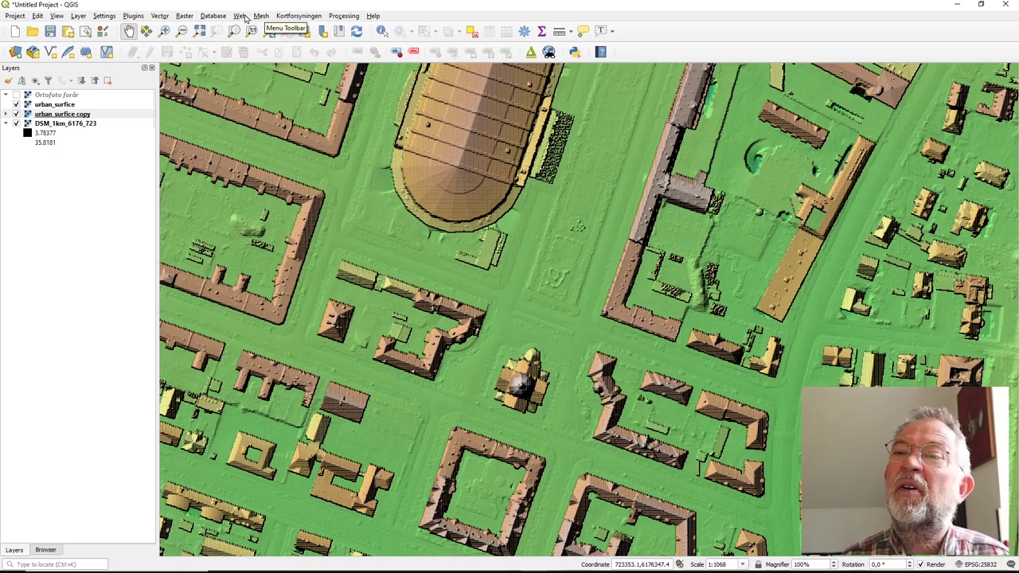
# Step: Show the Web > Qgis2threejs submenu listing Exporter and Exporter with Preview Off
pyautogui.click(239, 16)
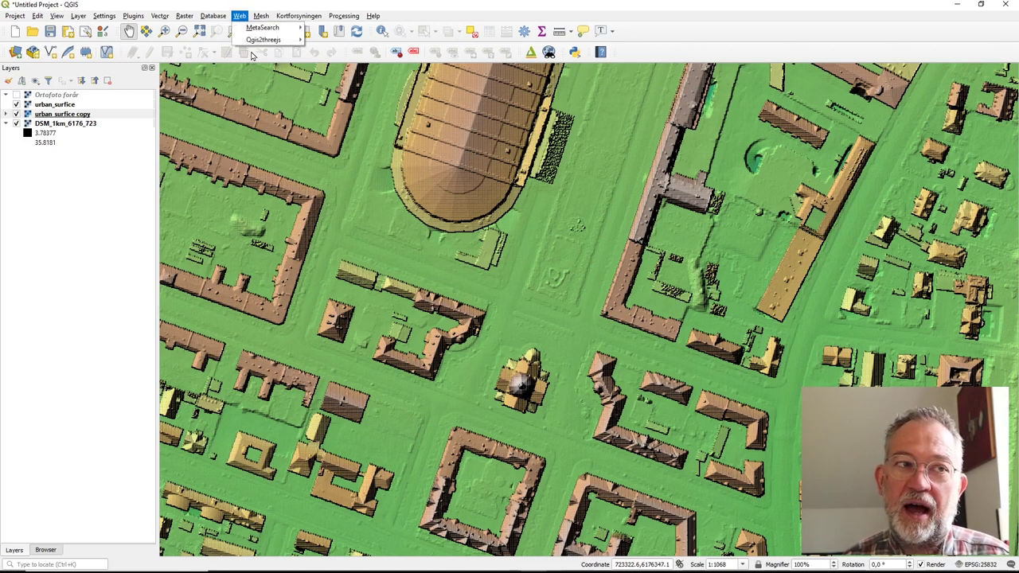
pyautogui.moveTo(269, 39)
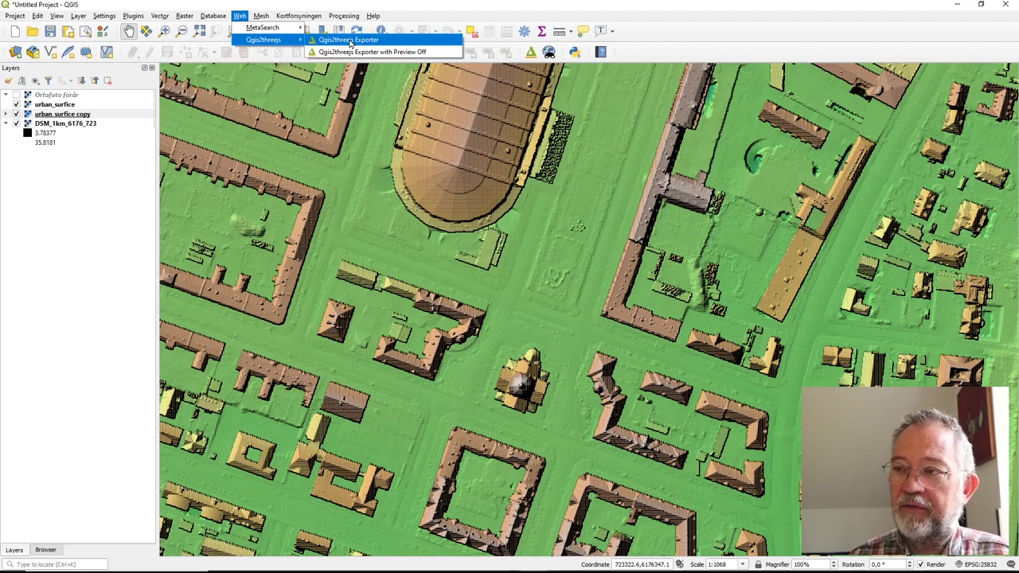
# Step: Launch the Qgis2threejs Exporter, move it up, and add Flat Plane to the preview
pyautogui.click(350, 39)
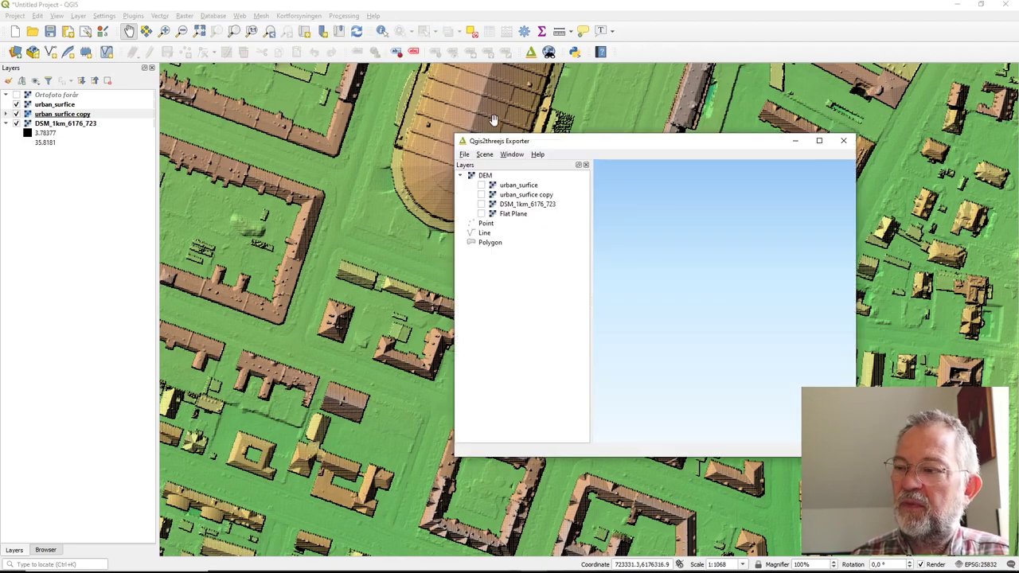
pyautogui.moveTo(617, 145); pyautogui.dragTo(549, 18)
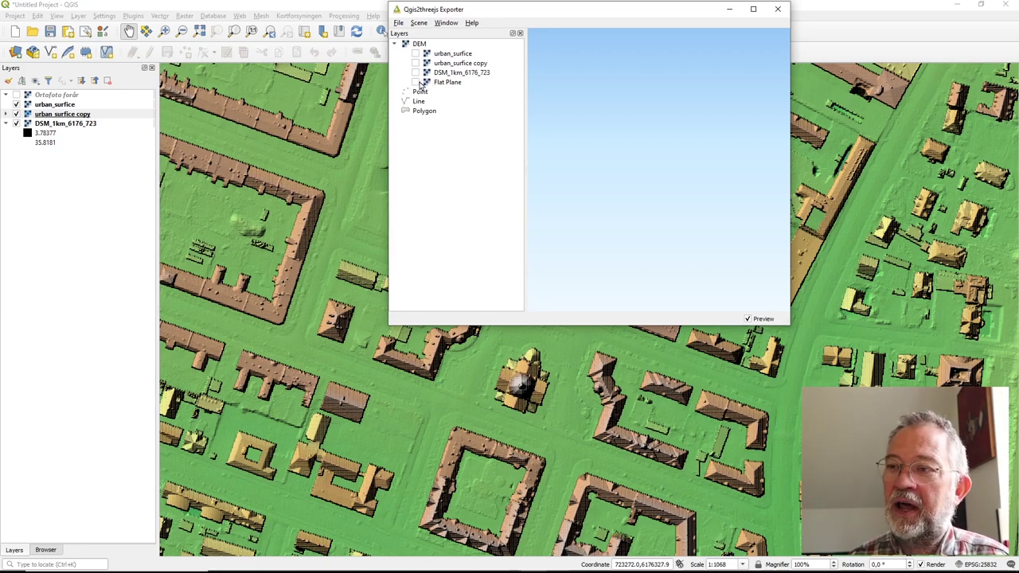
pyautogui.click(419, 84)
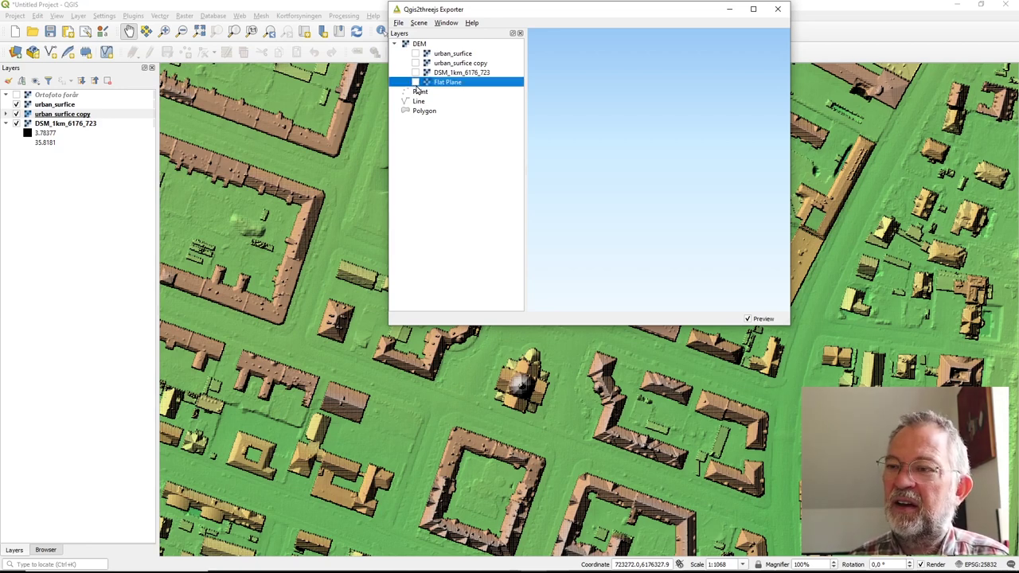
pyautogui.click(415, 83)
# Step: Orbit, zoom and tilt the Flat Plane preview to view the city from several angles
pyautogui.moveTo(655, 208); pyautogui.dragTo(571, 256)
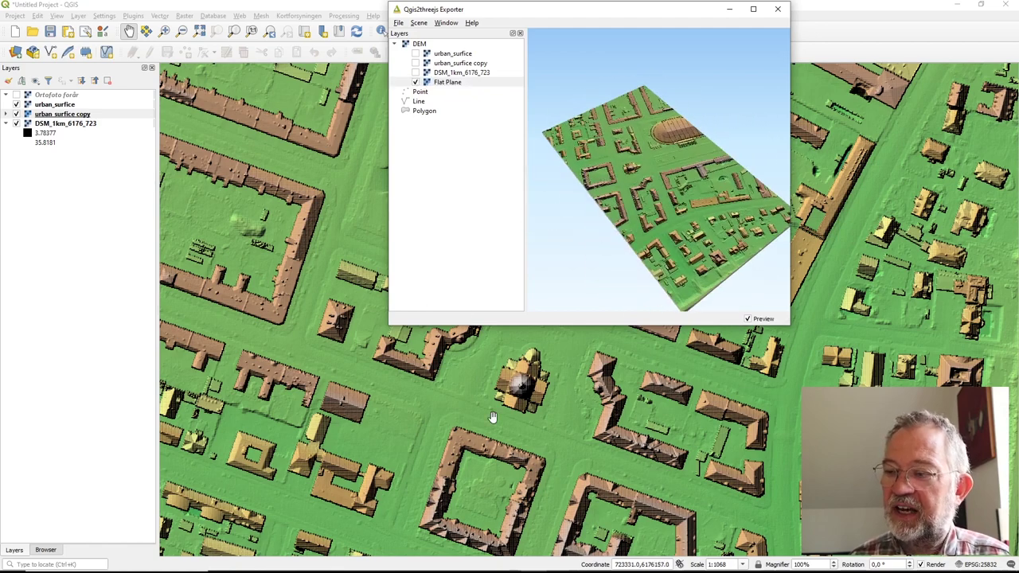
pyautogui.scroll(6, 639, 205)
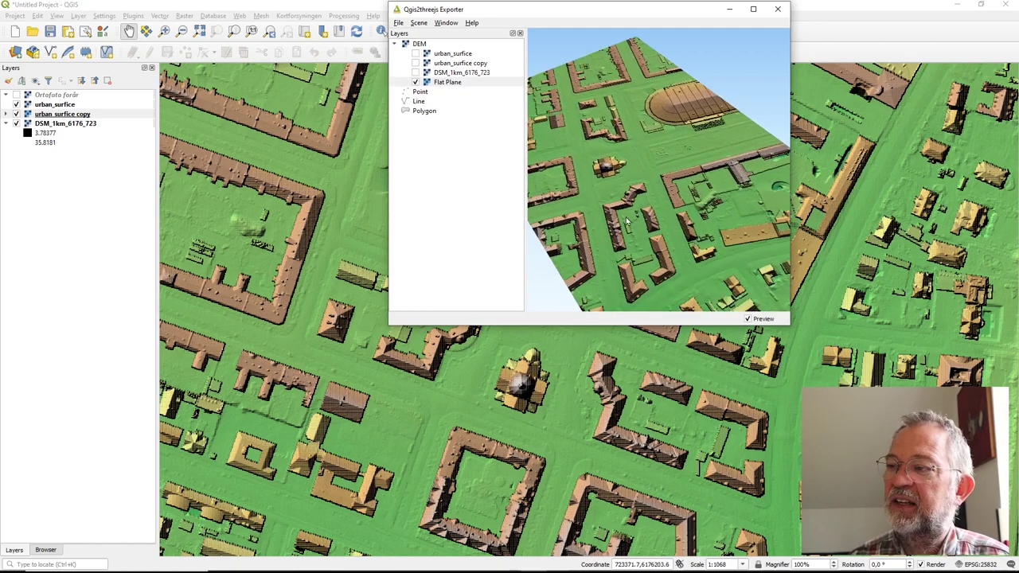
pyautogui.scroll(-3, 606, 234)
pyautogui.moveTo(605, 235); pyautogui.dragTo(664, 216)
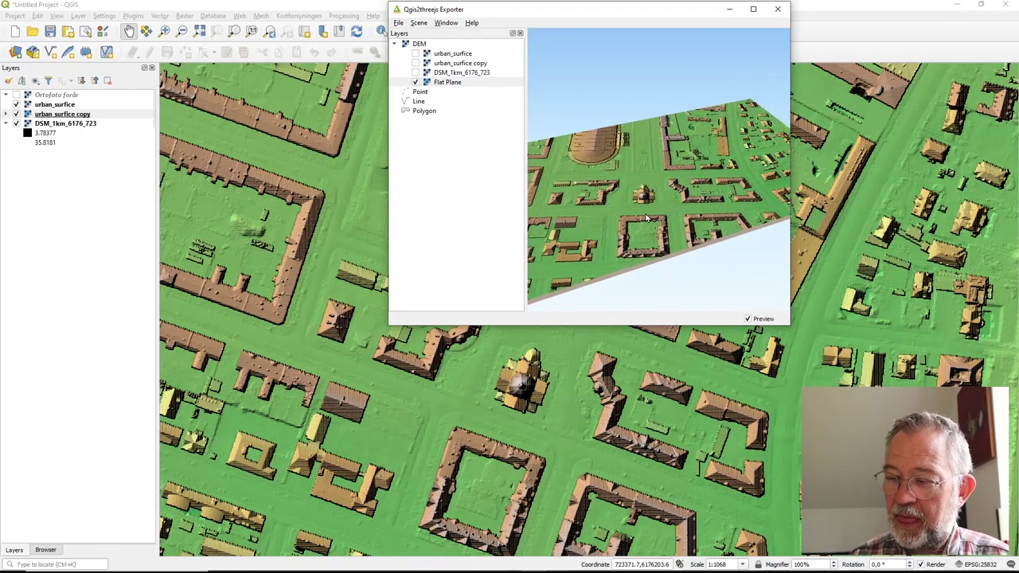
pyautogui.moveTo(610, 225); pyautogui.dragTo(600, 243)
# Step: Pan the main map, orbit the rebuilt preview, then swap Flat Plane for DSM_1km_6176_723
pyautogui.click(291, 291)
pyautogui.click(291, 290)
pyautogui.scroll(-1, 292, 291)
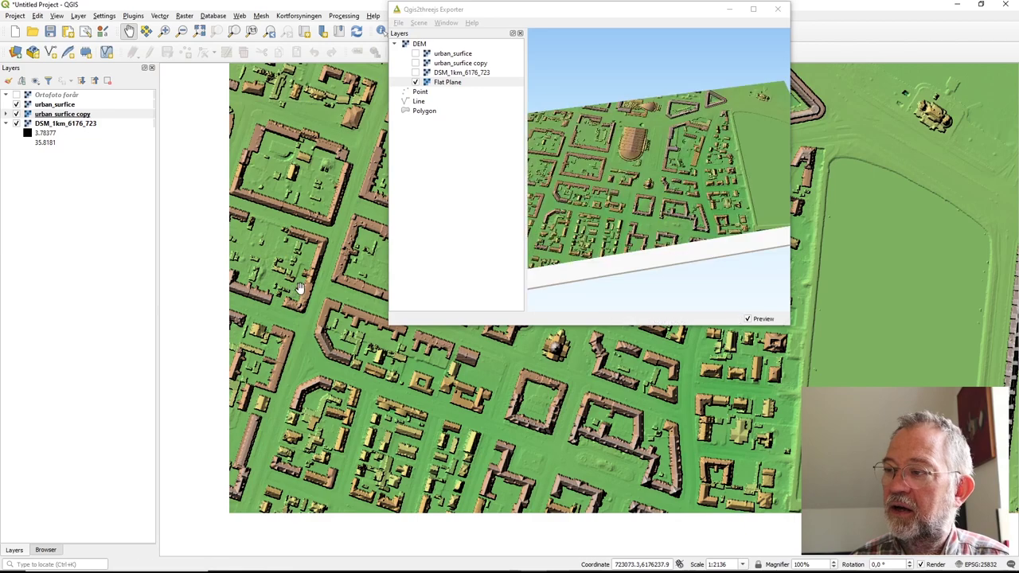
pyautogui.moveTo(531, 213); pyautogui.dragTo(607, 231)
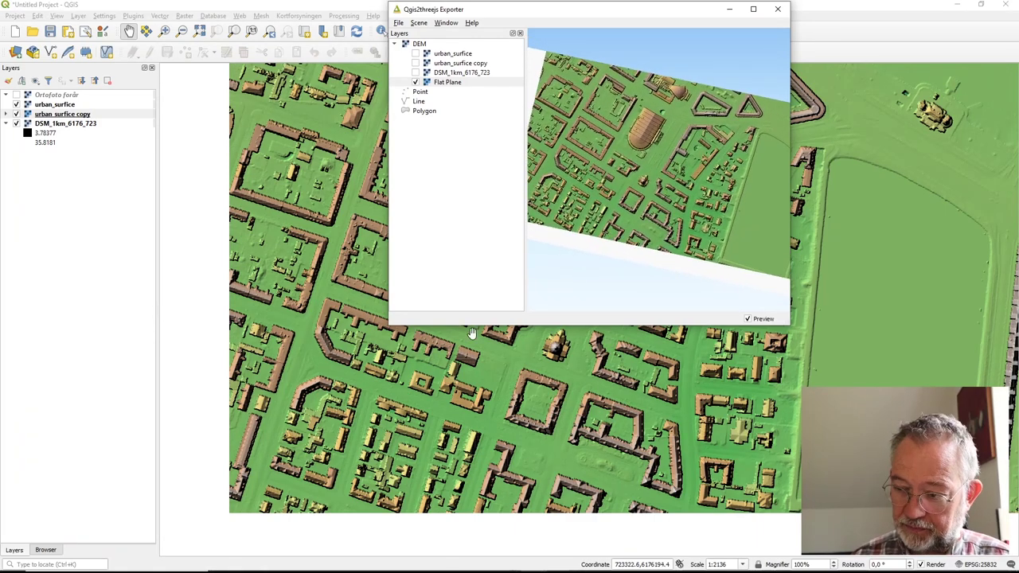
pyautogui.moveTo(345, 338); pyautogui.dragTo(451, 402)
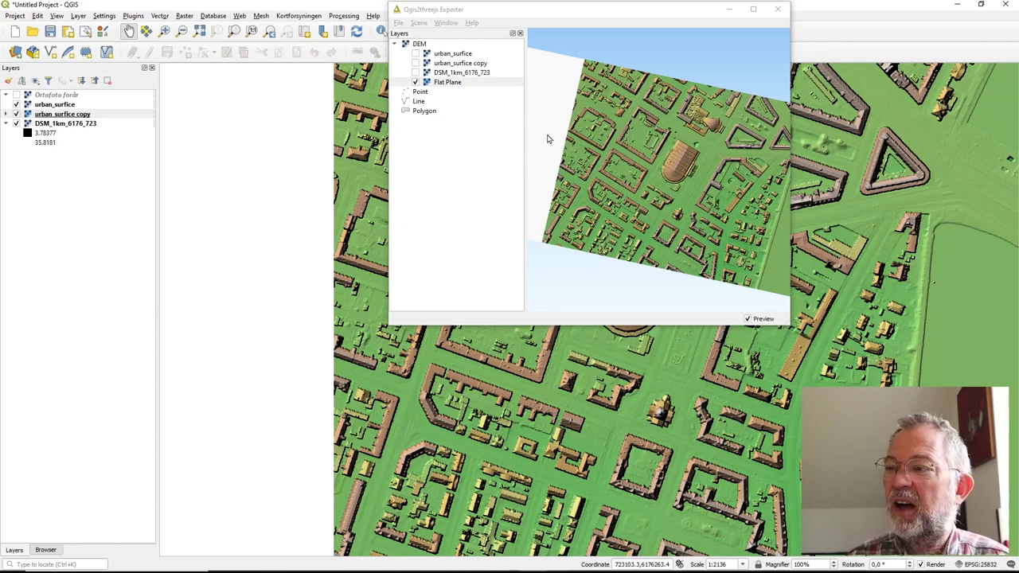
pyautogui.click(415, 83)
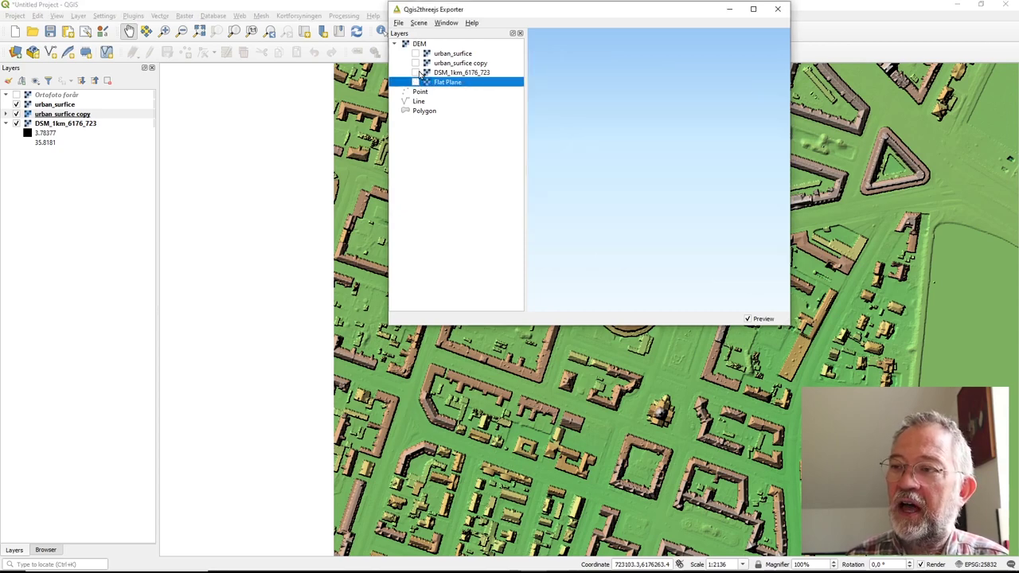
pyautogui.click(415, 73)
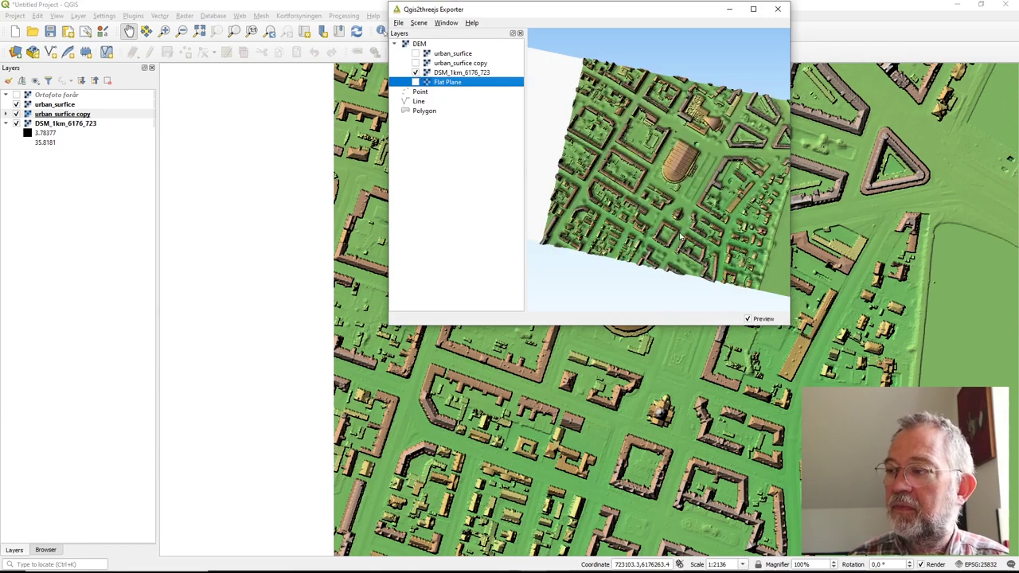
# Step: Maximize the exporter, orbit the 3D city so the stadium faces forward, and select DSM_1km_6176_723
pyautogui.scroll(5, 681, 231)
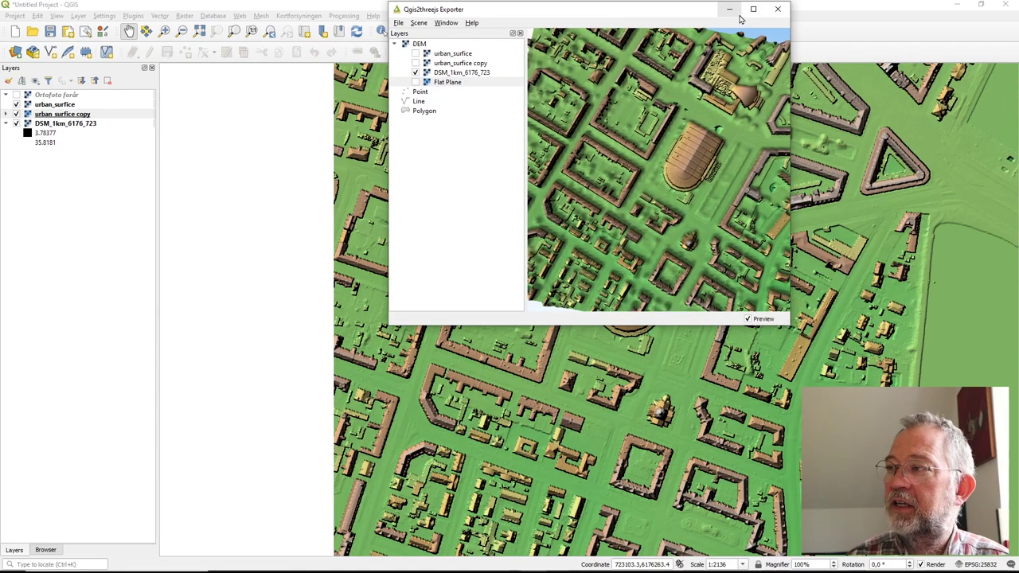
pyautogui.click(753, 8)
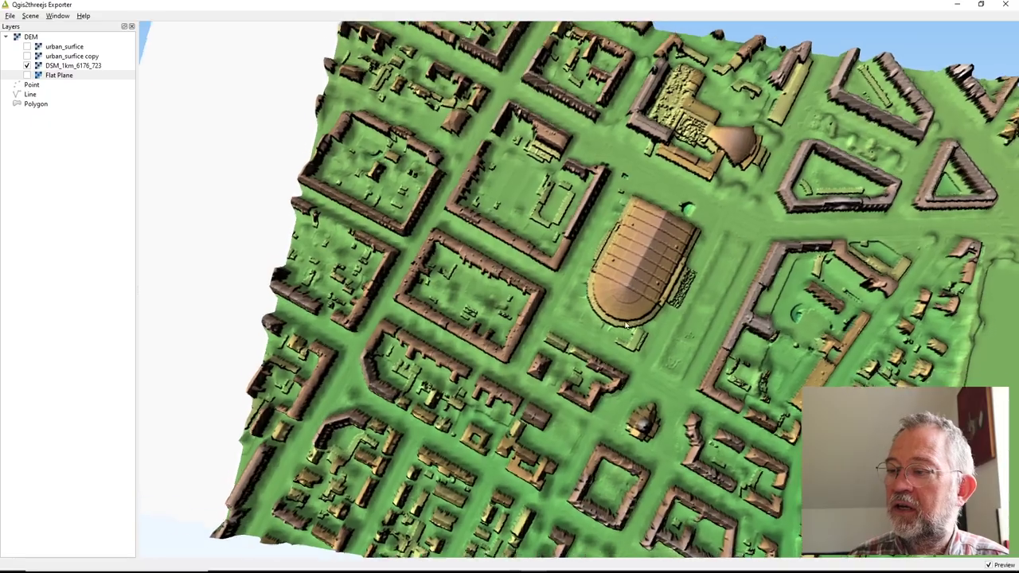
pyautogui.moveTo(625, 325); pyautogui.dragTo(623, 392)
pyautogui.scroll(2, 499, 388)
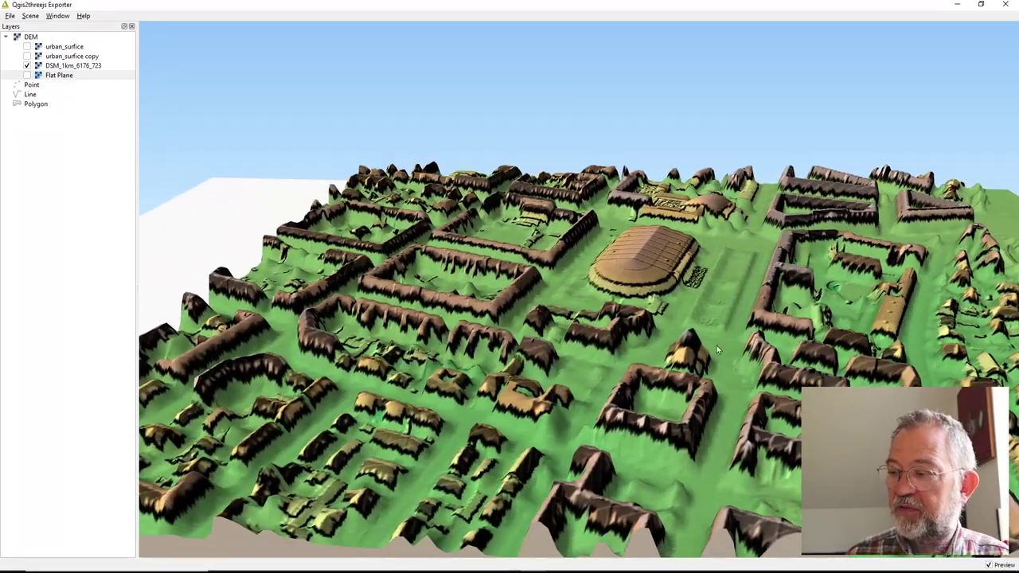
pyautogui.moveTo(716, 352); pyautogui.dragTo(638, 362)
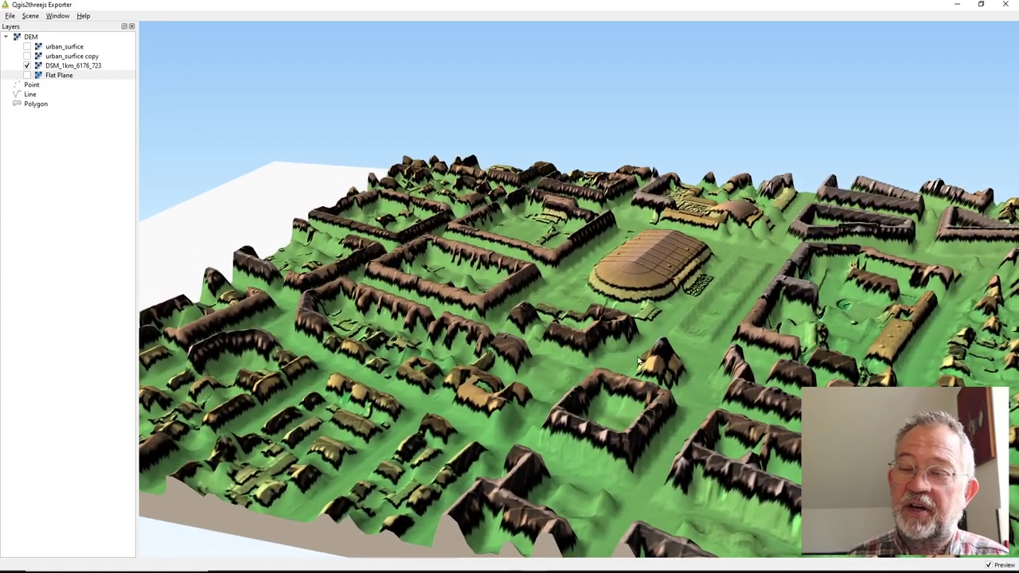
pyautogui.click(79, 66)
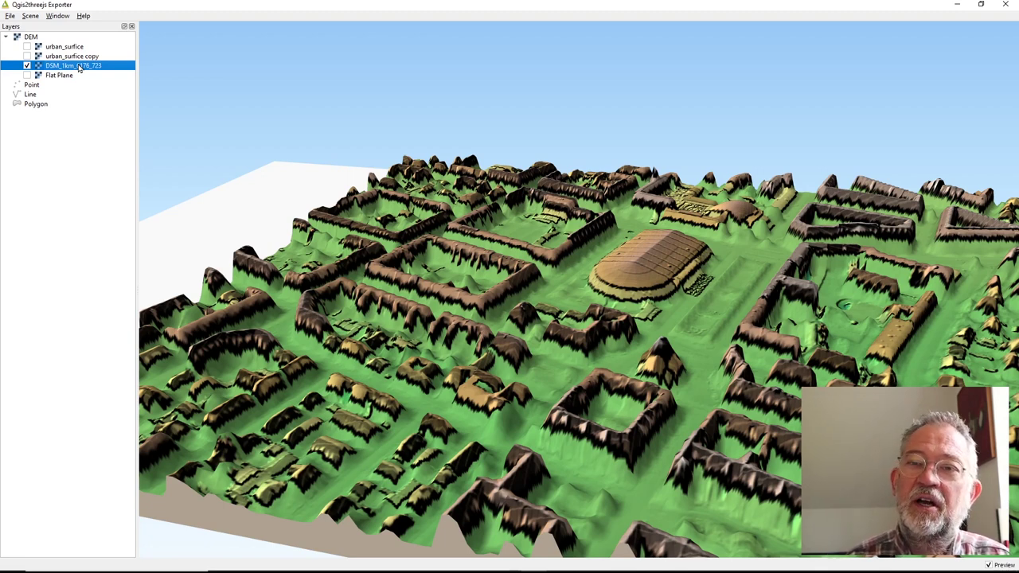
# Step: Set DSM_1km_6176_723's resampling level to 6 in its layer properties
pyautogui.rightClick(79, 69)
pyautogui.click(104, 69)
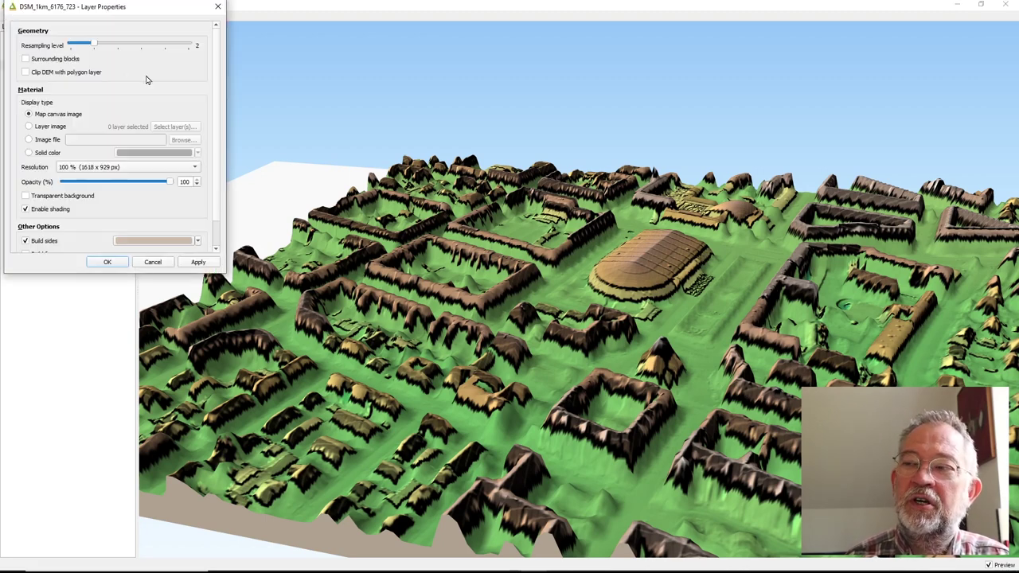
pyautogui.moveTo(95, 46); pyautogui.dragTo(190, 45)
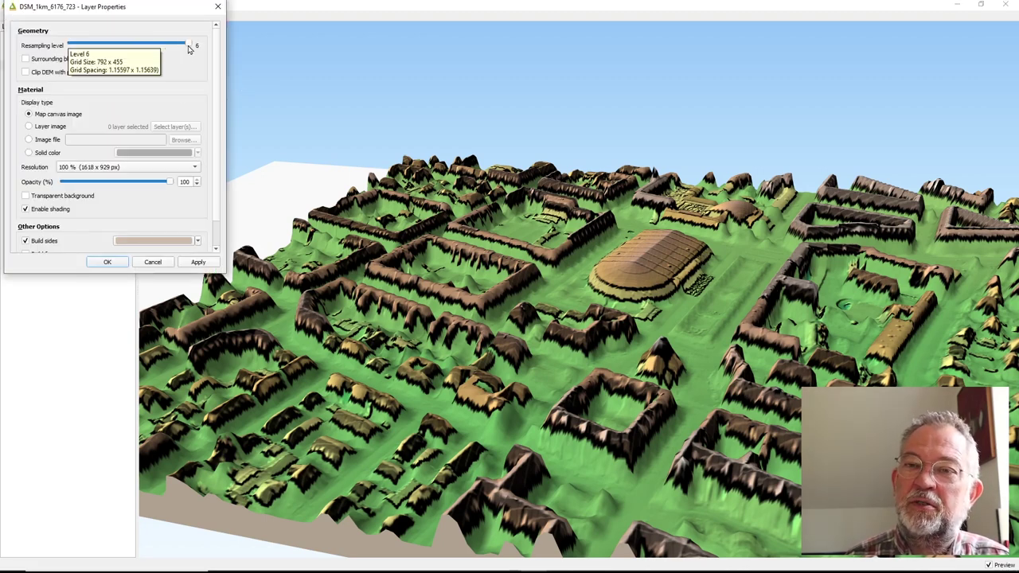
pyautogui.click(108, 262)
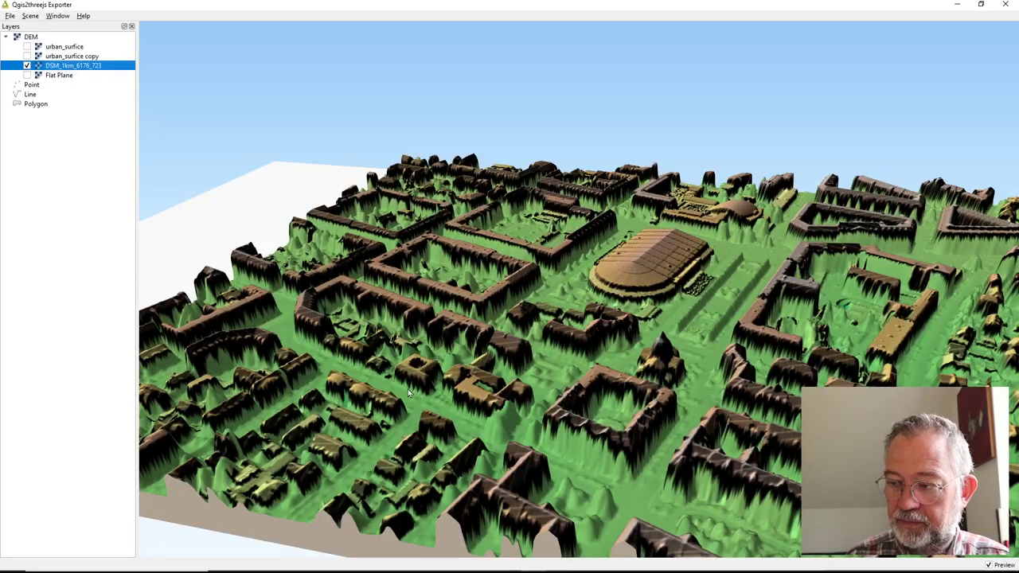
# Step: Orbit the finer 3D city toward the stadium and switch the preview to urban_surface
pyautogui.moveTo(408, 388); pyautogui.dragTo(476, 448)
pyautogui.scroll(3, 444, 380)
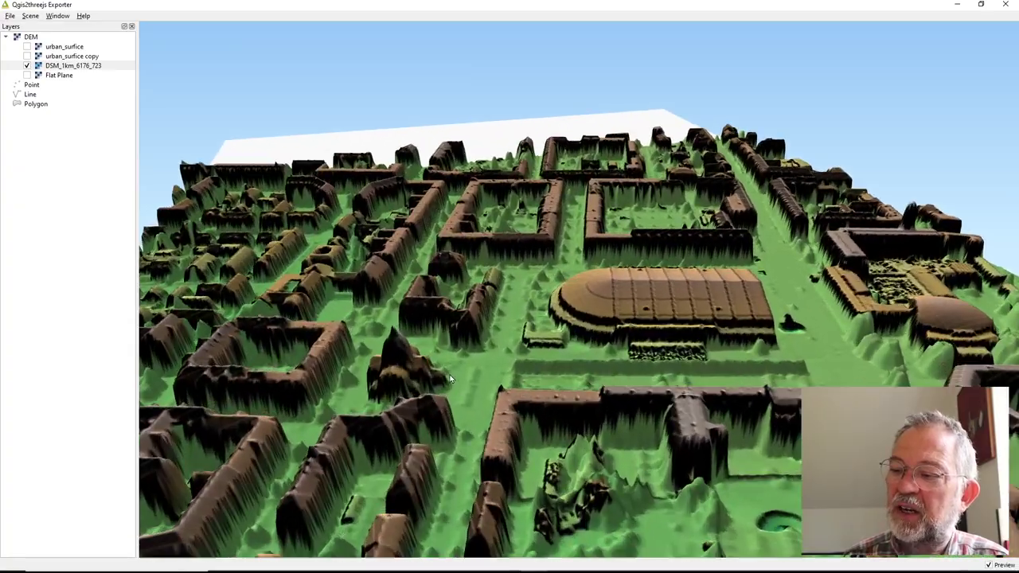
pyautogui.moveTo(444, 380); pyautogui.dragTo(597, 458)
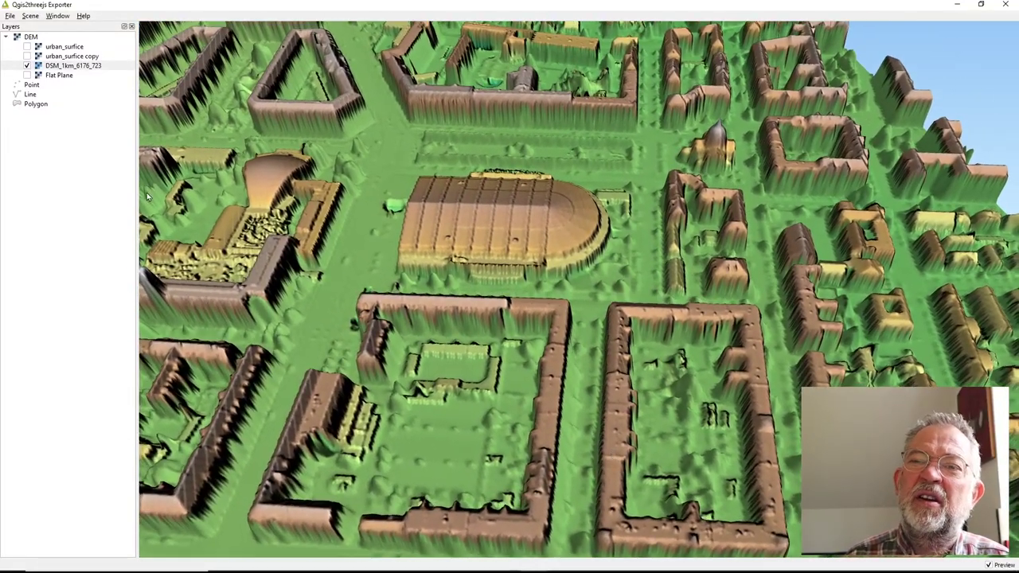
pyautogui.click(33, 48)
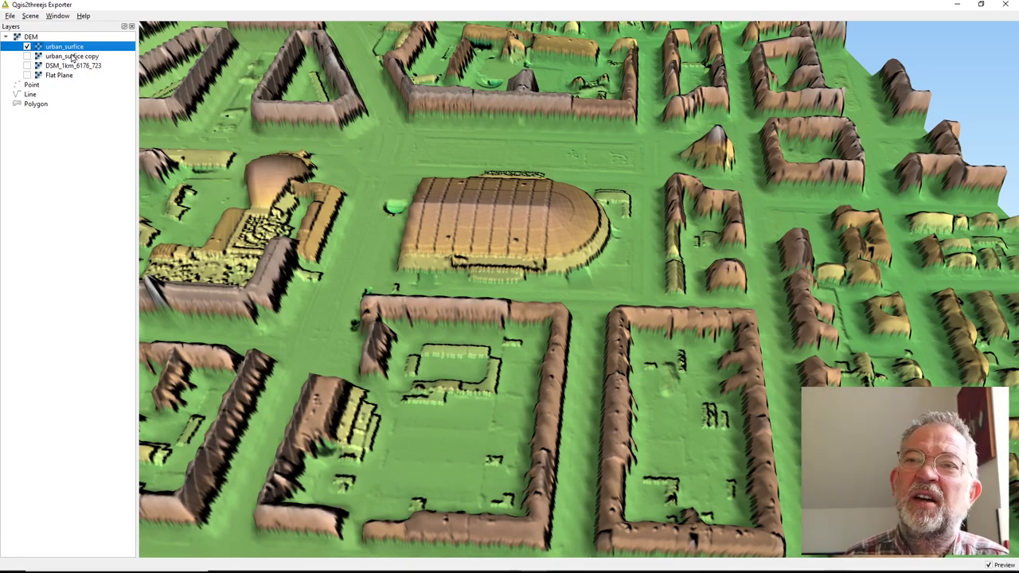
# Step: Set urban_surface's resampling level to 6 and orbit the rebuilt surface to centre the dome
pyautogui.rightClick(70, 49)
pyautogui.click(97, 53)
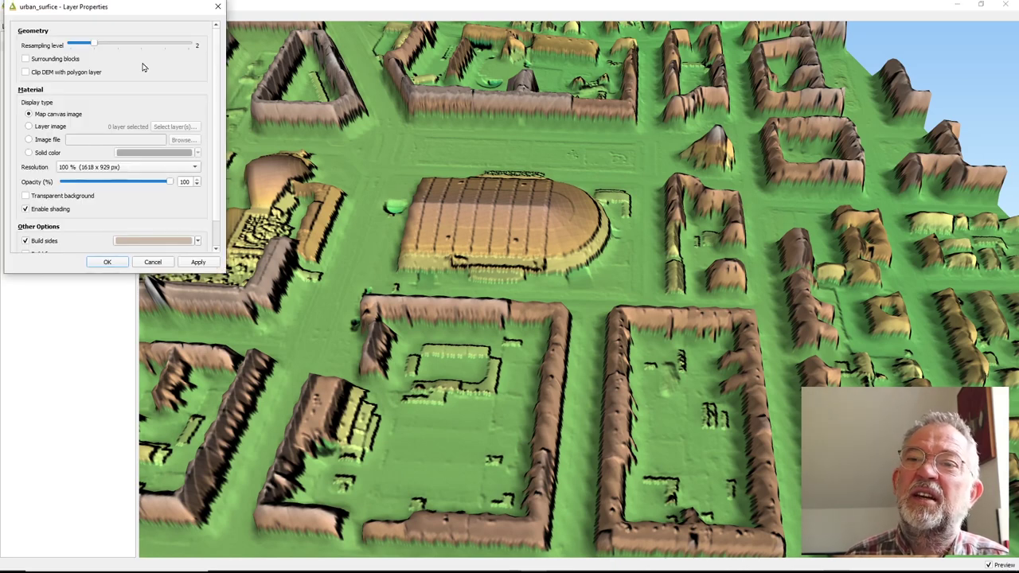
pyautogui.moveTo(92, 44); pyautogui.dragTo(186, 43)
pyautogui.click(108, 263)
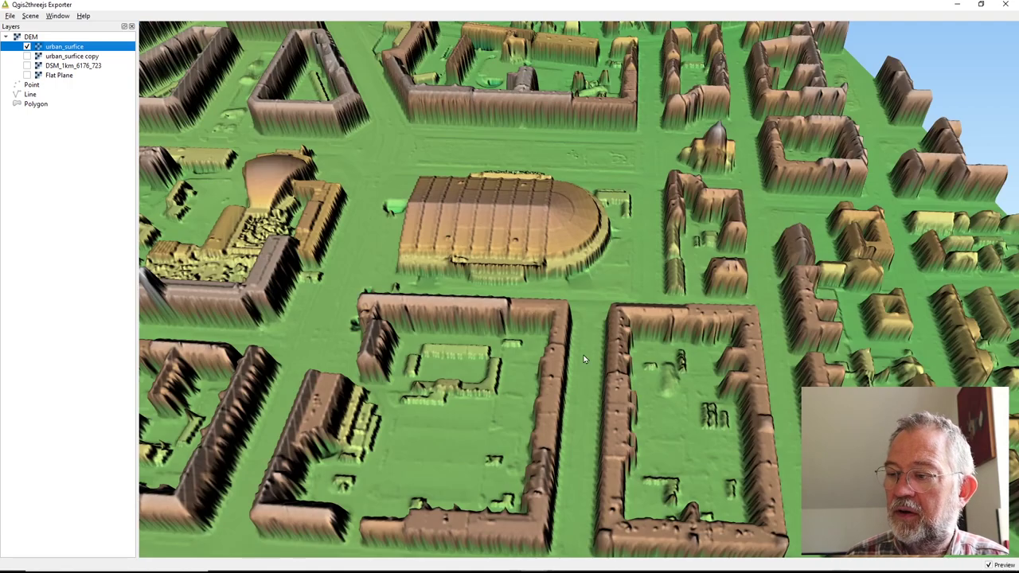
pyautogui.moveTo(587, 358); pyautogui.dragTo(337, 384)
pyautogui.moveTo(543, 469); pyautogui.dragTo(609, 419)
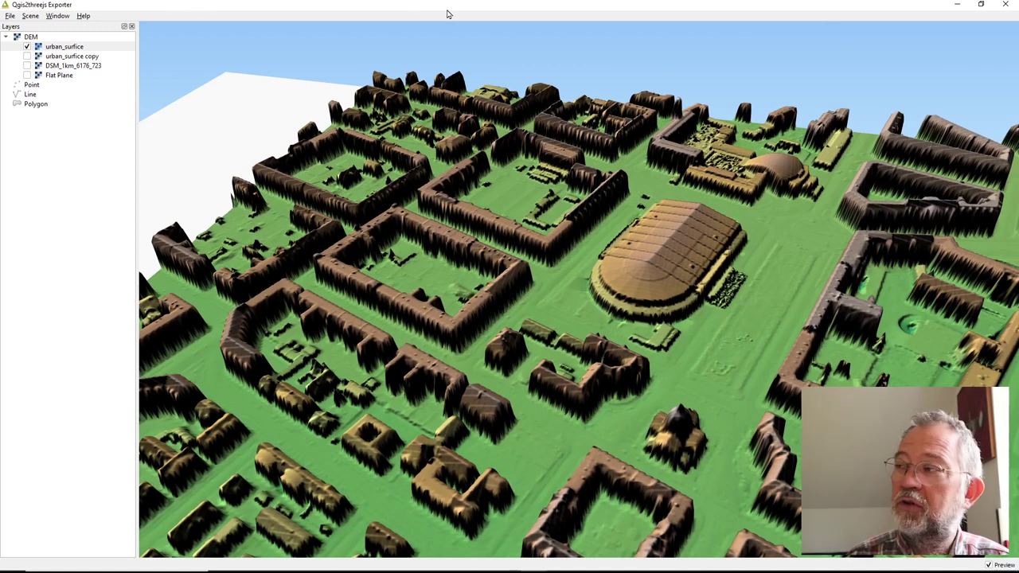
# Step: Restore the exporter window, turn on the Ortofoto layer, and pan and zoom the map near the stadium
pyautogui.click(981, 4)
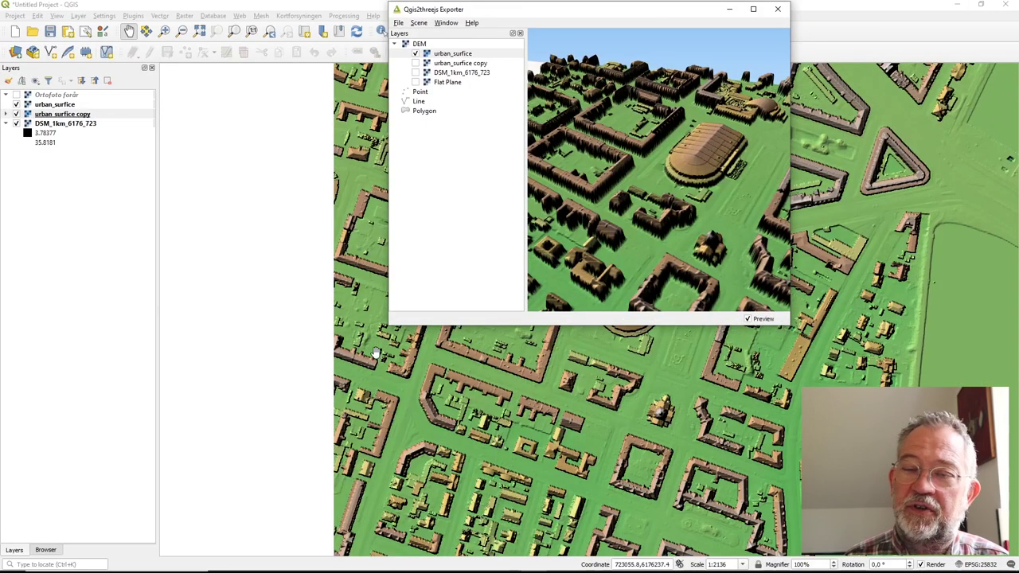
pyautogui.click(16, 95)
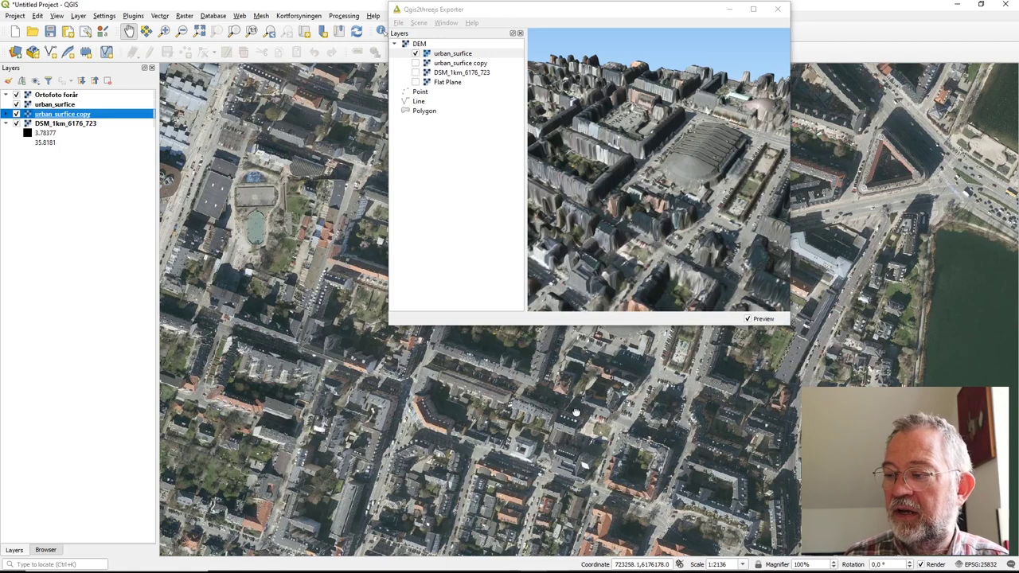
pyautogui.moveTo(580, 416); pyautogui.dragTo(557, 385)
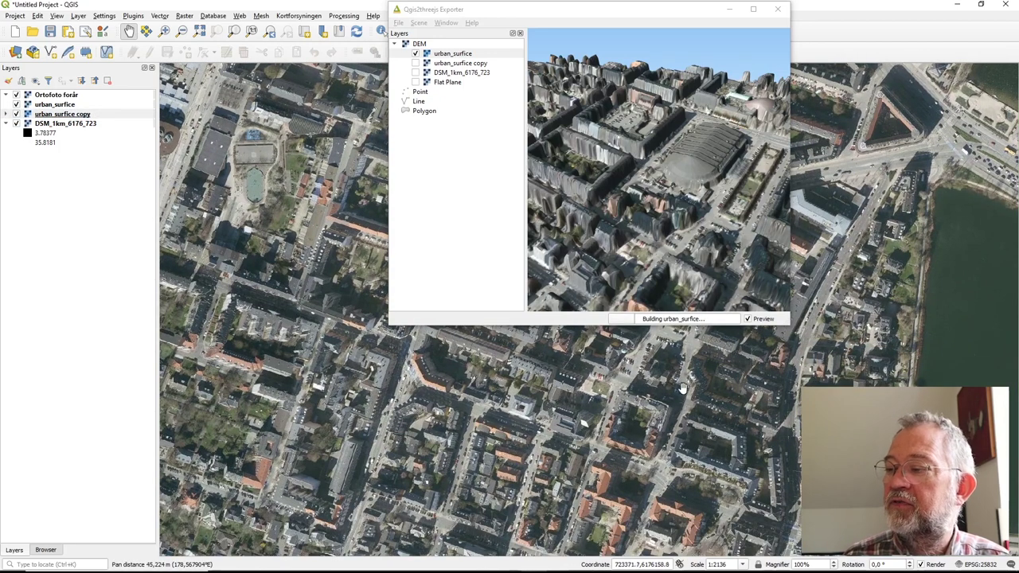
pyautogui.scroll(1, 682, 390)
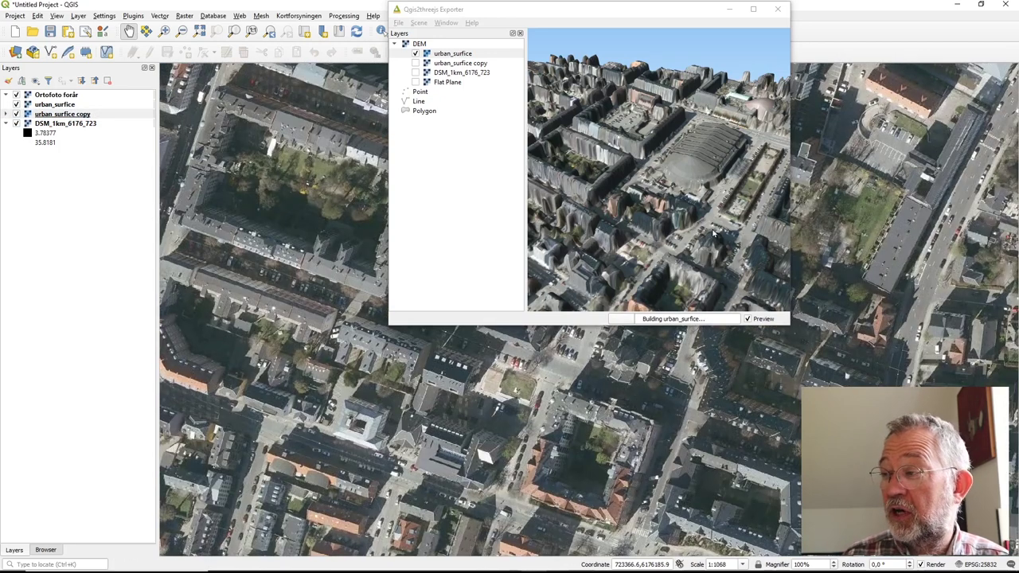
pyautogui.moveTo(499, 360); pyautogui.dragTo(511, 348)
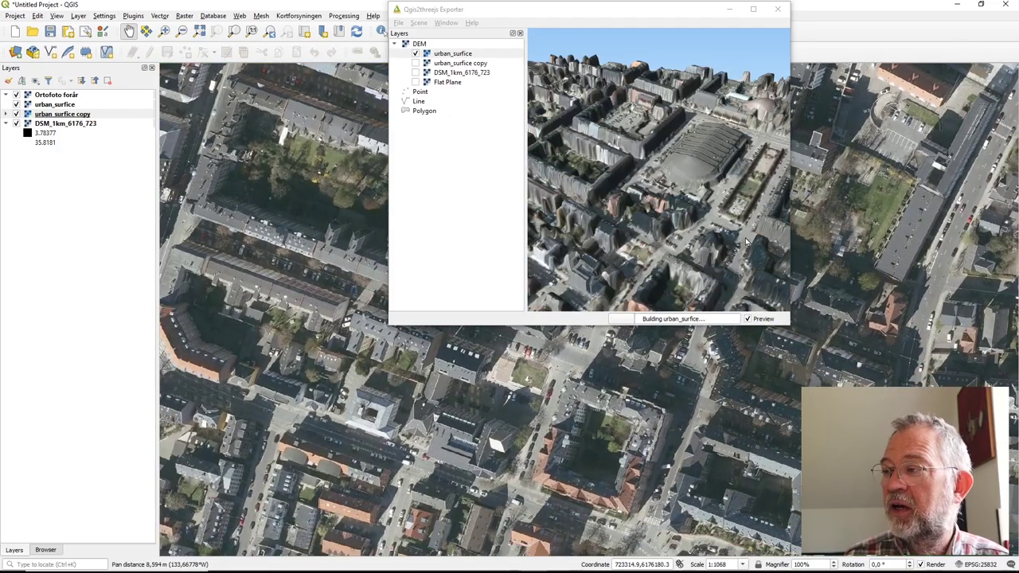
# Step: Maximize the exporter and orbit the photo-draped city to view another side
pyautogui.click(753, 8)
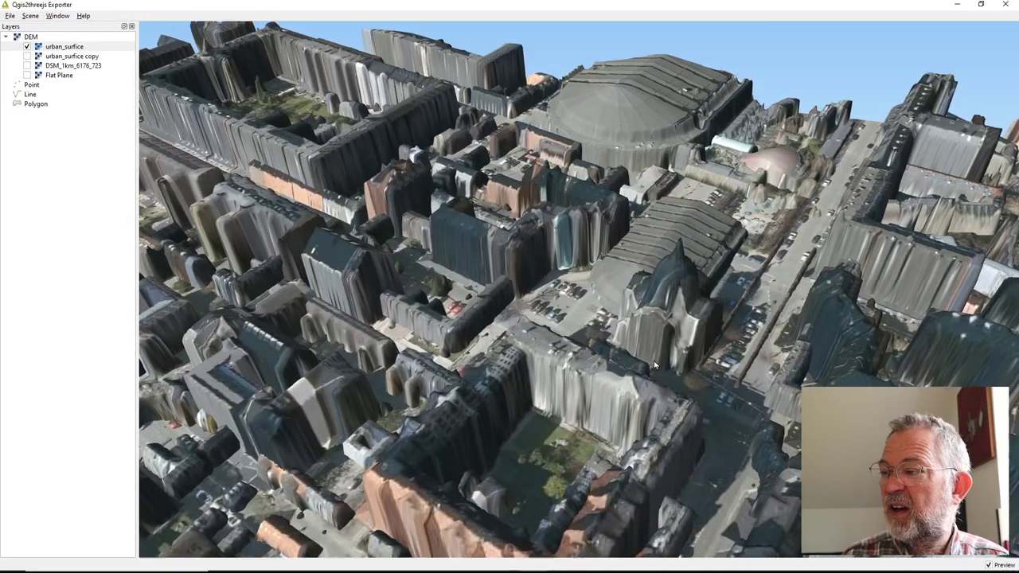
pyautogui.moveTo(652, 363); pyautogui.dragTo(579, 379)
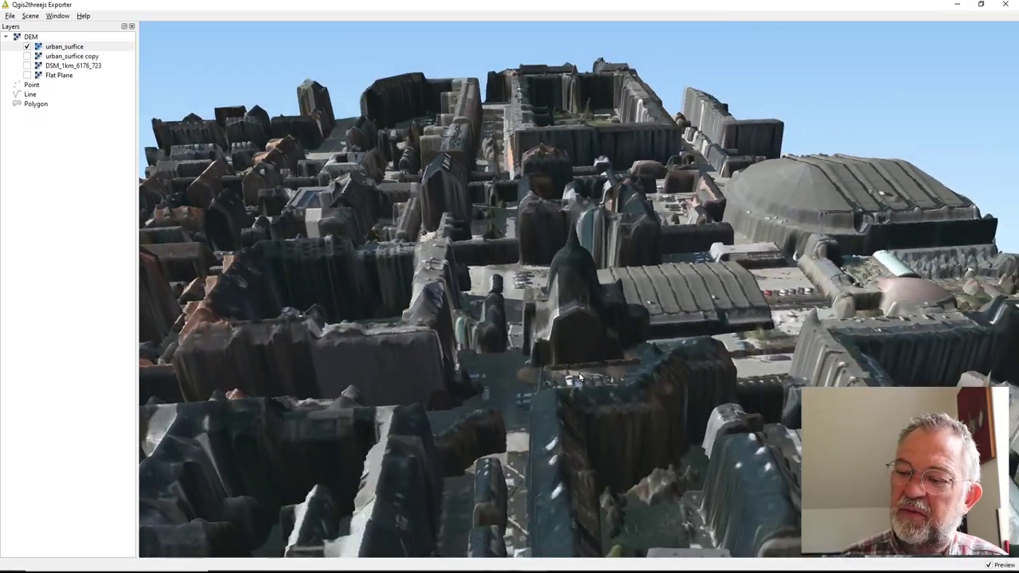
# Step: Set urban_surface's texture resolution to 400 % (6472 x 3716 px) in its layer properties
pyautogui.rightClick(68, 50)
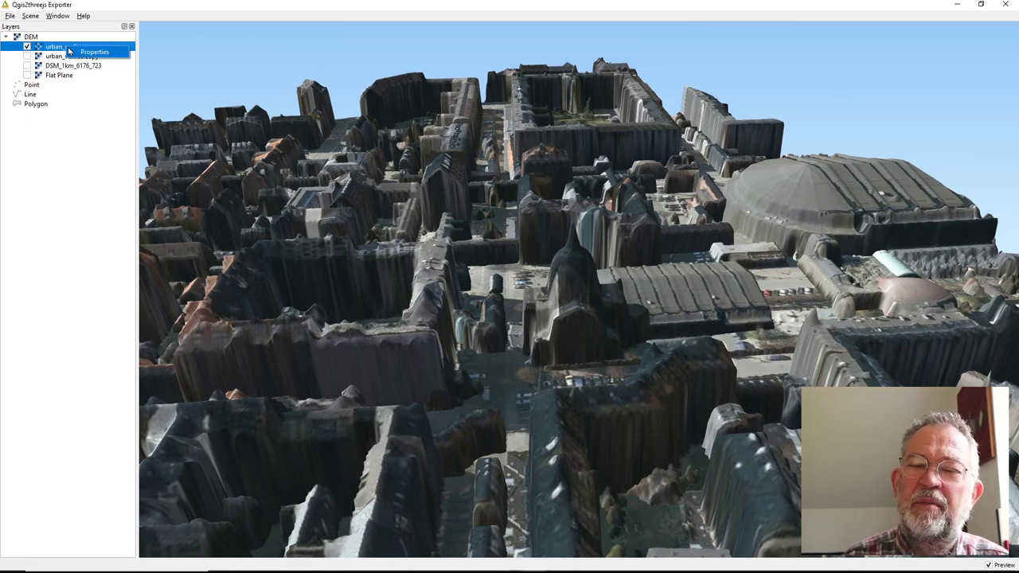
pyautogui.click(92, 52)
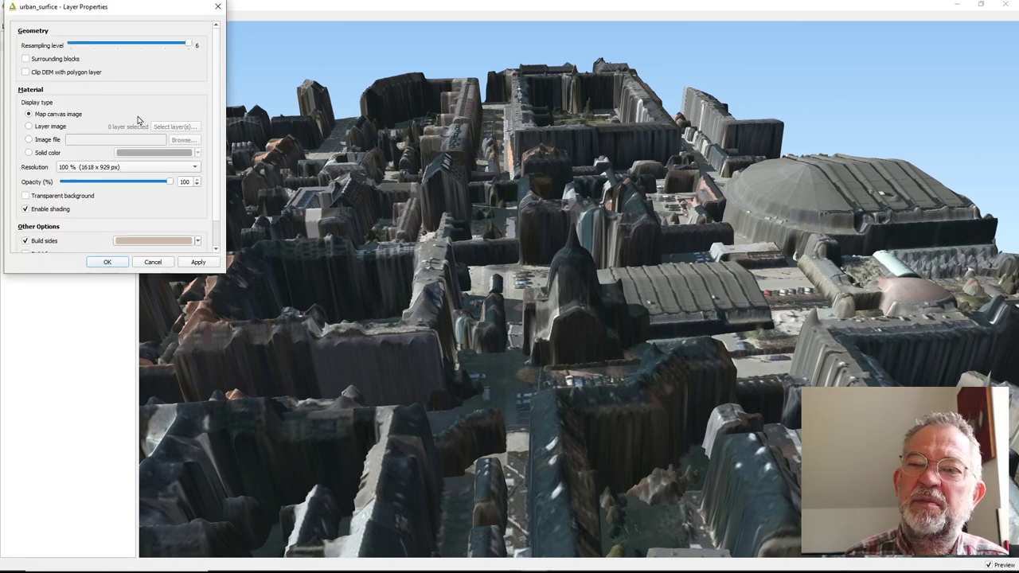
pyautogui.click(124, 169)
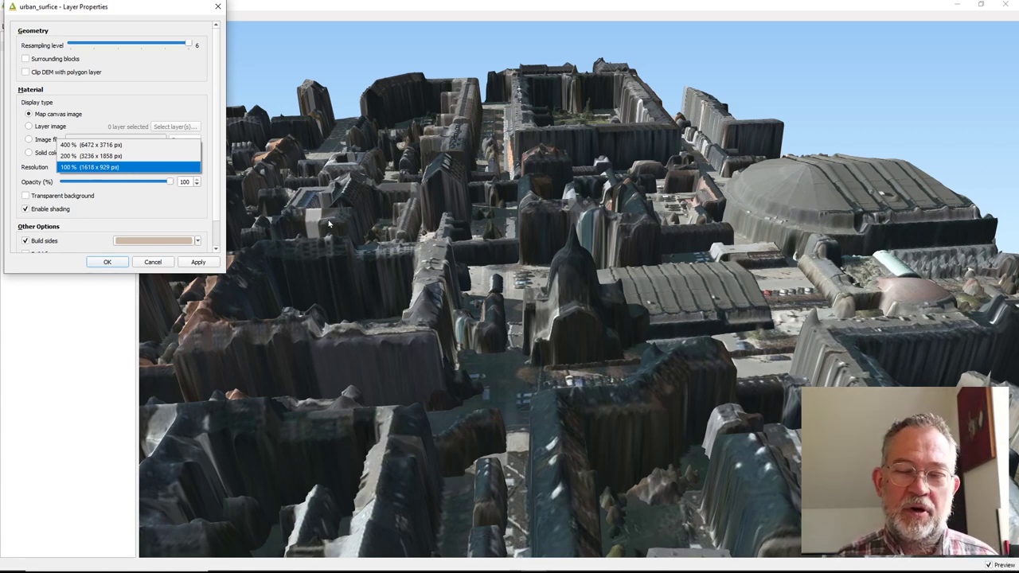
pyautogui.click(144, 146)
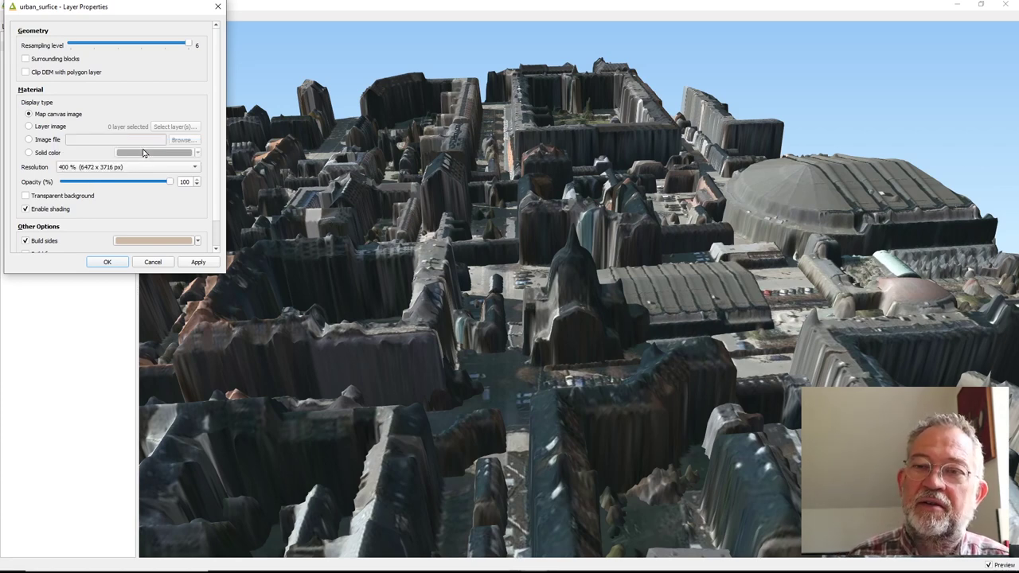
pyautogui.click(107, 263)
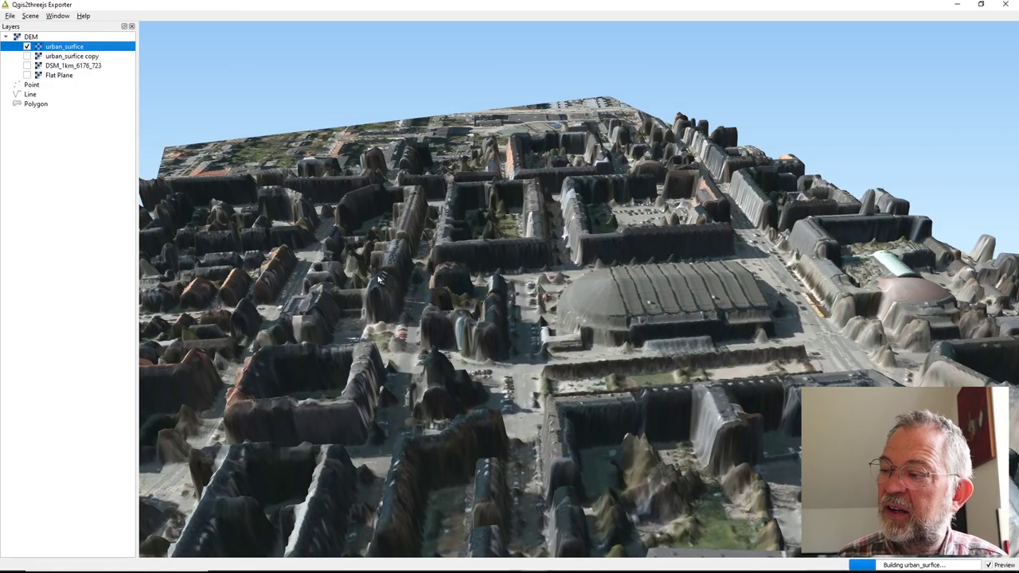
# Step: Reopen urban_surface's properties and confirm the 400 % resolution is kept
pyautogui.click(69, 41)
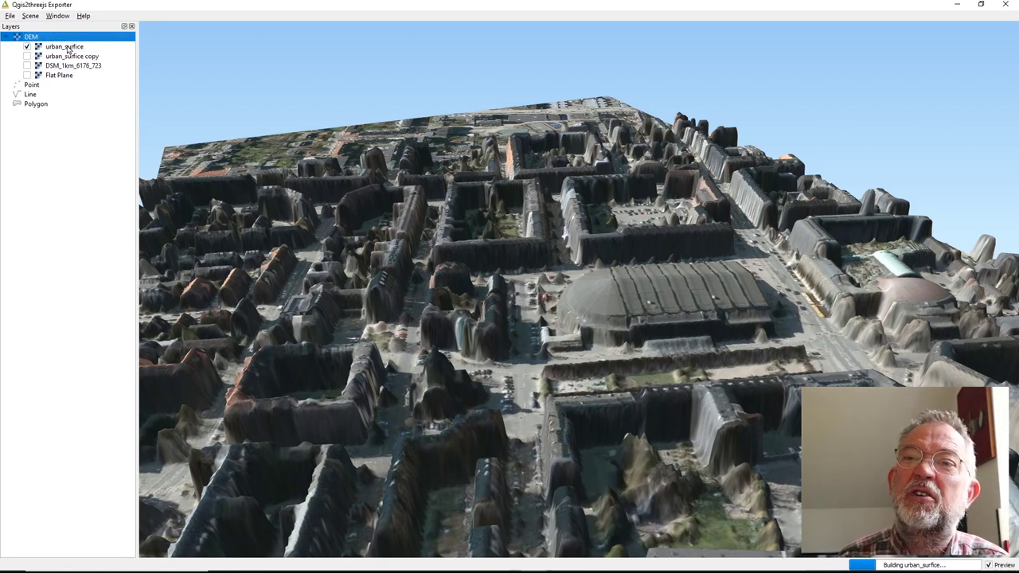
pyautogui.rightClick(67, 48)
pyautogui.click(116, 51)
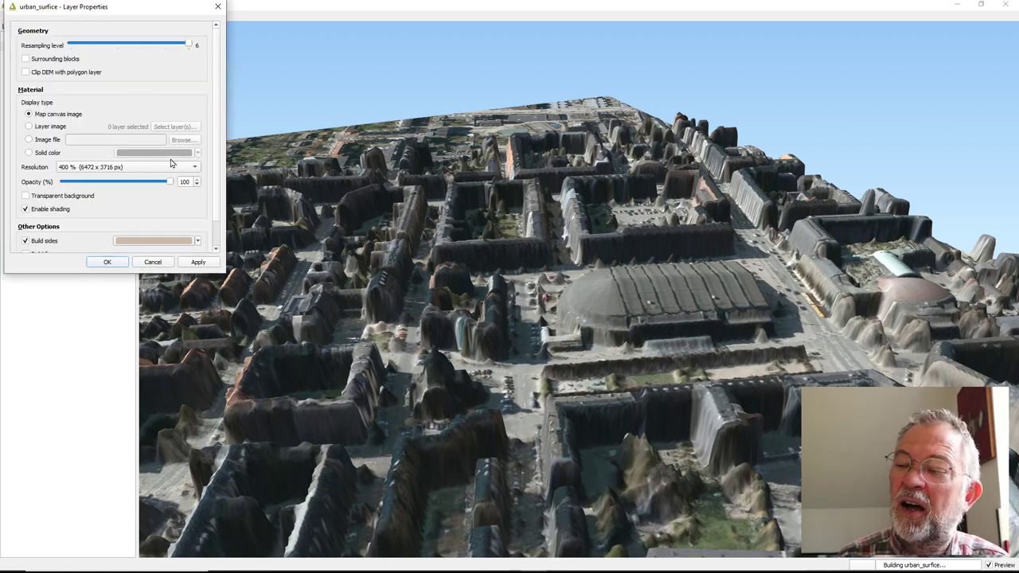
pyautogui.click(103, 262)
# Step: Orbit and zoom the 3D preview to inspect the sharper textured buildings and stadium
pyautogui.moveTo(476, 406); pyautogui.dragTo(611, 440)
pyautogui.scroll(3, 661, 452)
pyautogui.scroll(2, 660, 452)
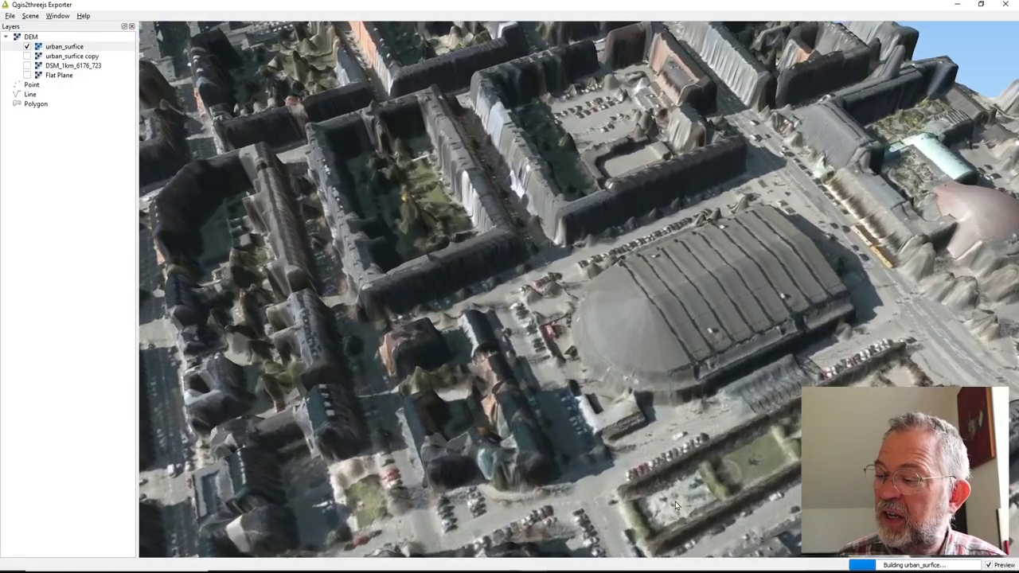
pyautogui.scroll(-5, 675, 506)
pyautogui.scroll(5, 605, 446)
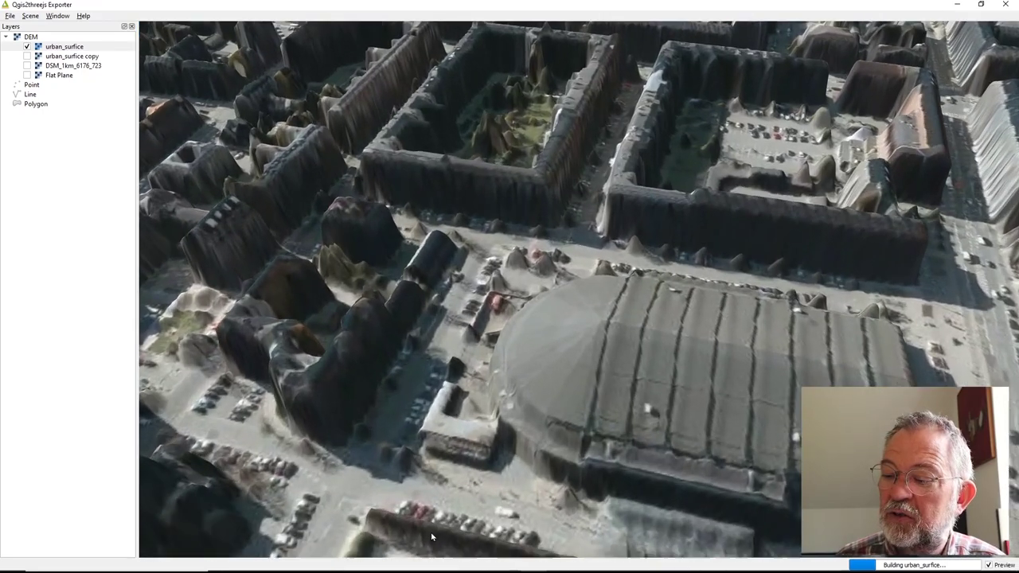
pyautogui.moveTo(501, 502); pyautogui.dragTo(253, 454)
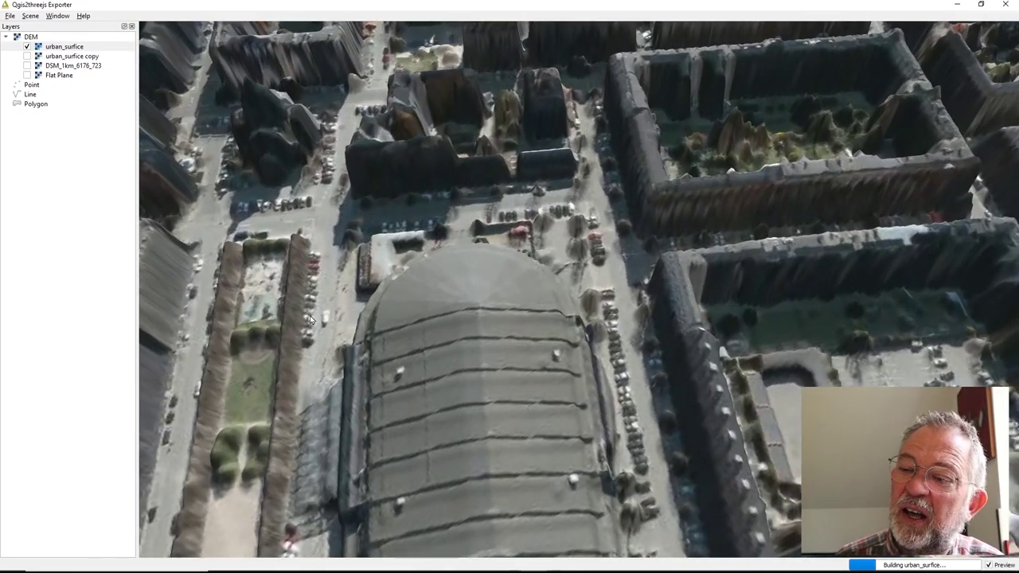
pyautogui.scroll(3, 307, 317)
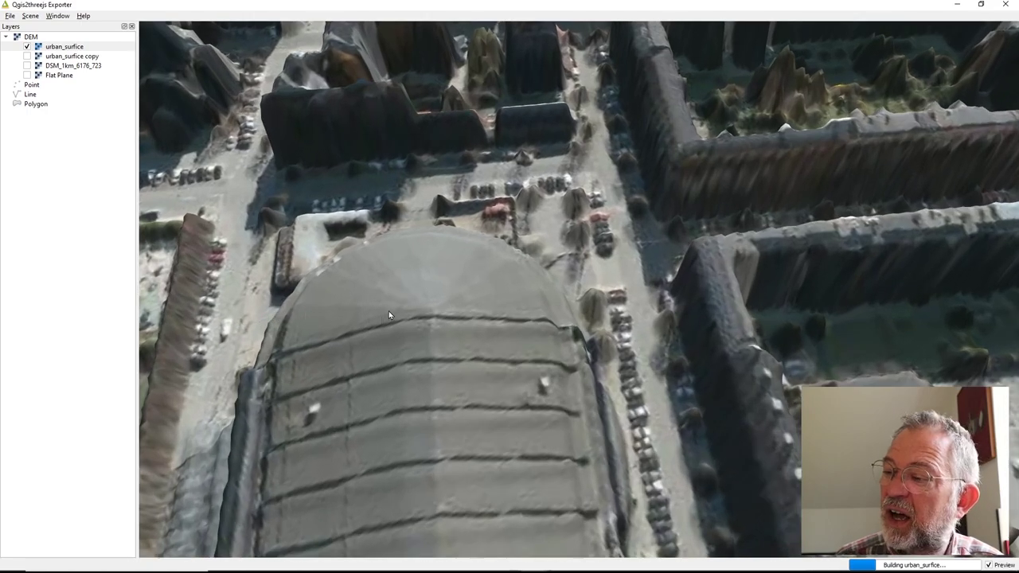
pyautogui.scroll(-3, 390, 312)
pyautogui.moveTo(406, 214); pyautogui.dragTo(548, 172)
pyautogui.scroll(5, 537, 243)
pyautogui.scroll(5, 803, 64)
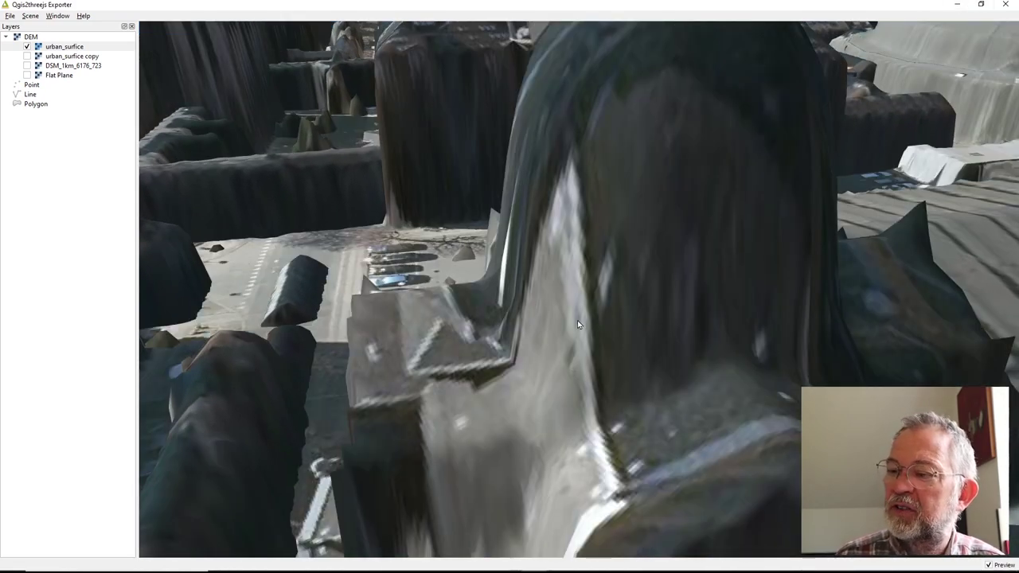
pyautogui.scroll(-3, 579, 329)
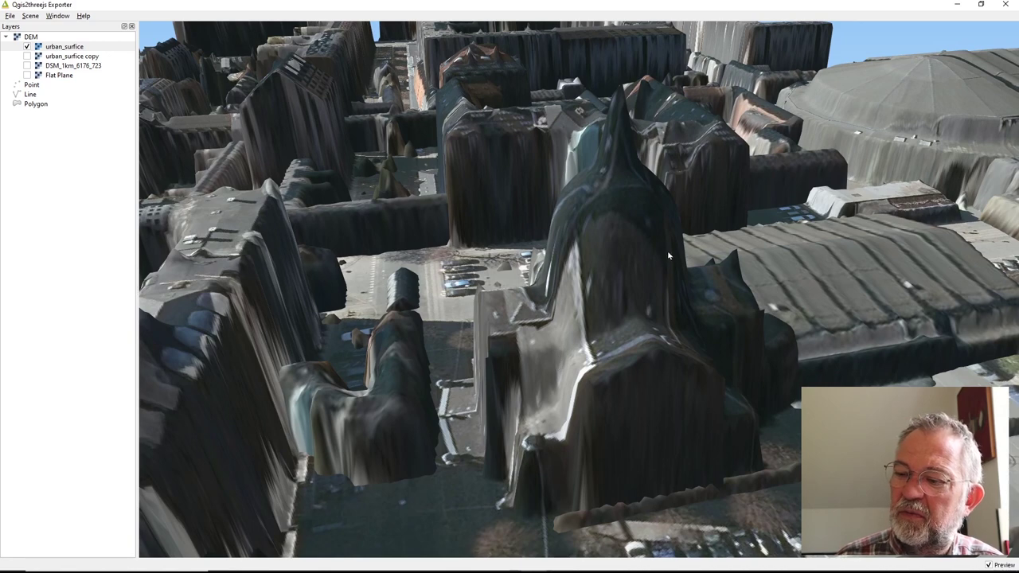
# Step: Pan and zoom the QGIS map closer to the church, then maximize the exporter
pyautogui.click(981, 4)
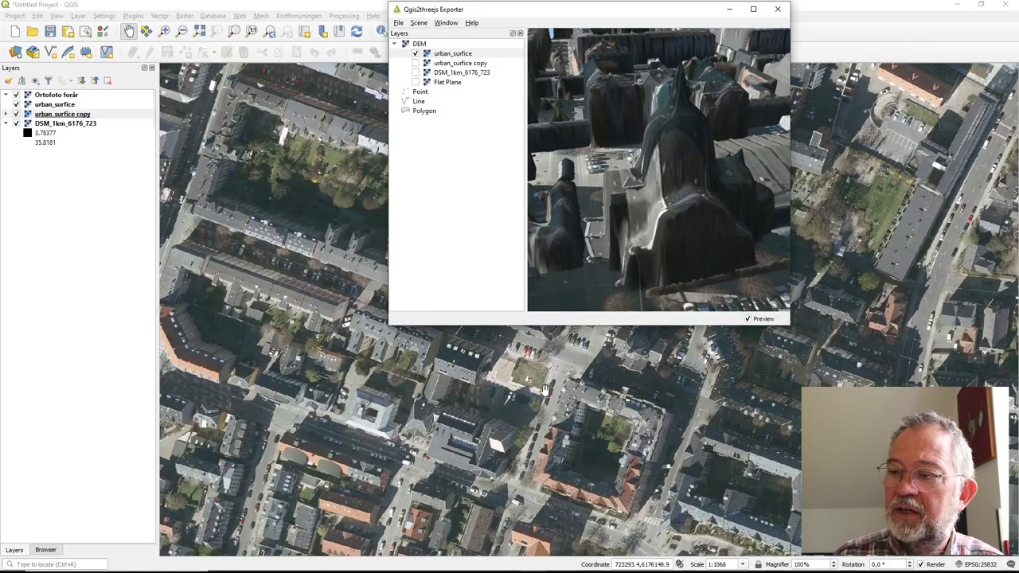
pyautogui.moveTo(633, 405); pyautogui.dragTo(571, 411)
pyautogui.scroll(2, 587, 396)
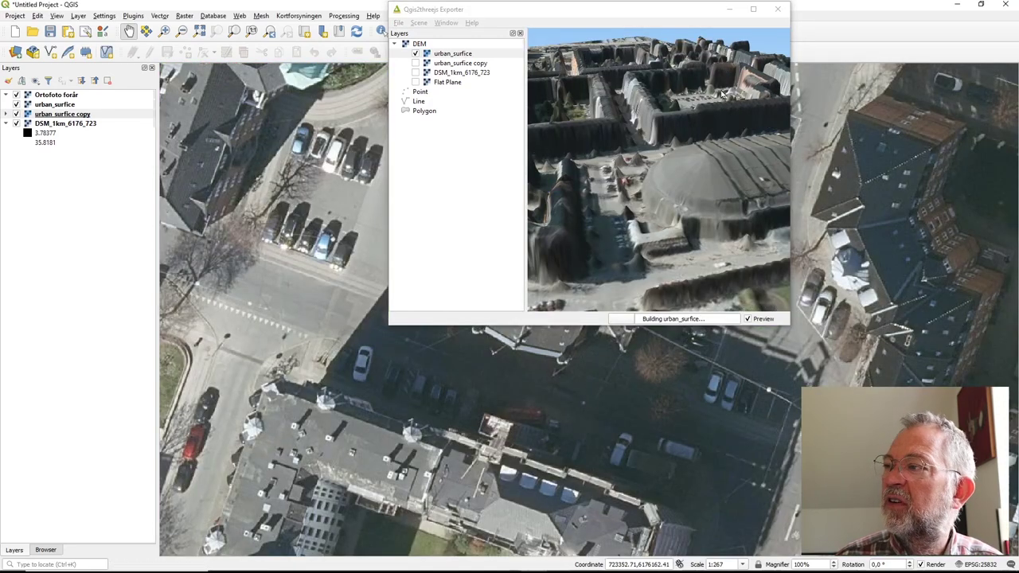
pyautogui.click(752, 10)
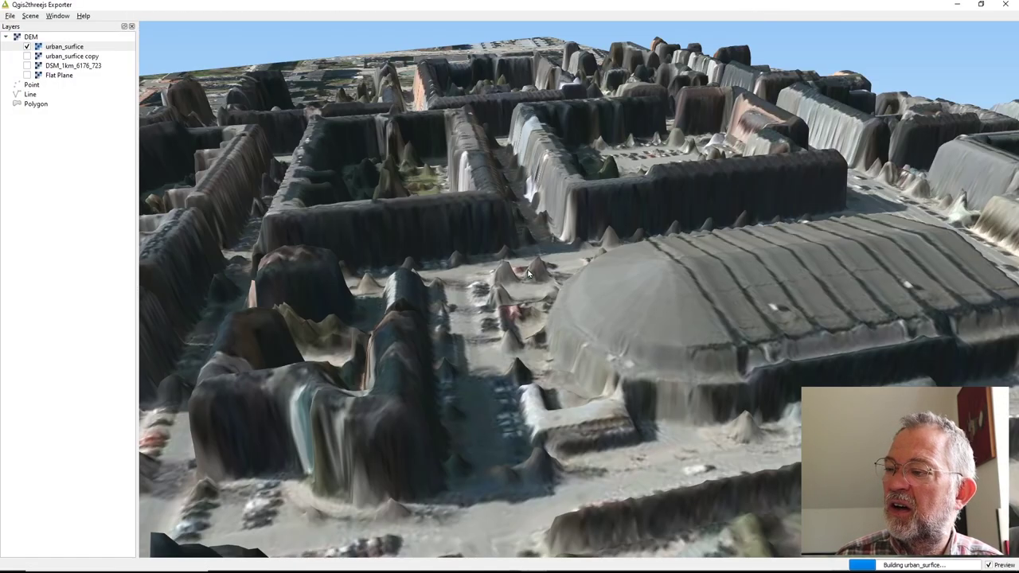
# Step: Orbit the 3D preview between top-down and oblique views of the church and parking
pyautogui.moveTo(528, 284); pyautogui.dragTo(636, 500)
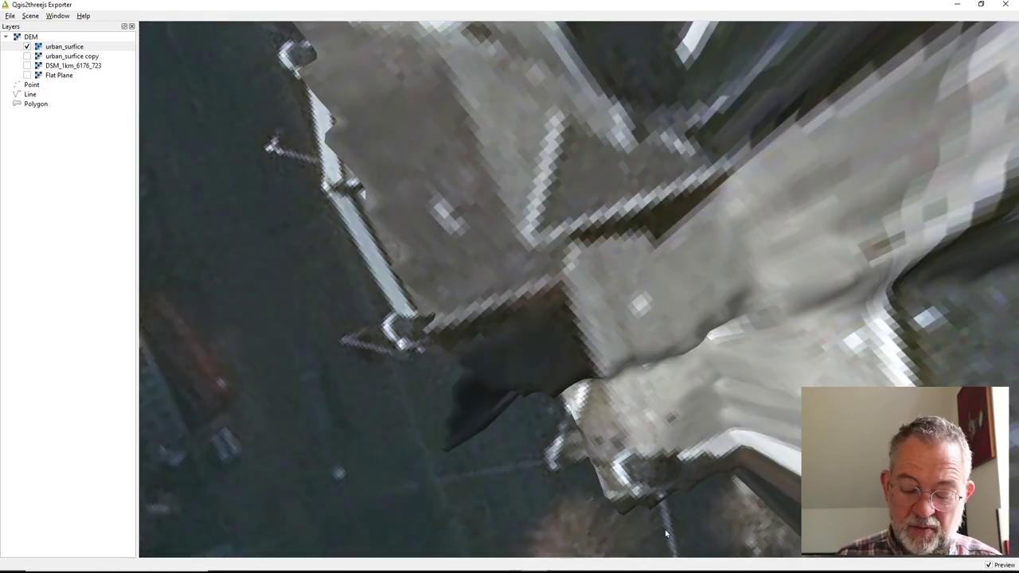
pyautogui.scroll(-10, 586, 411)
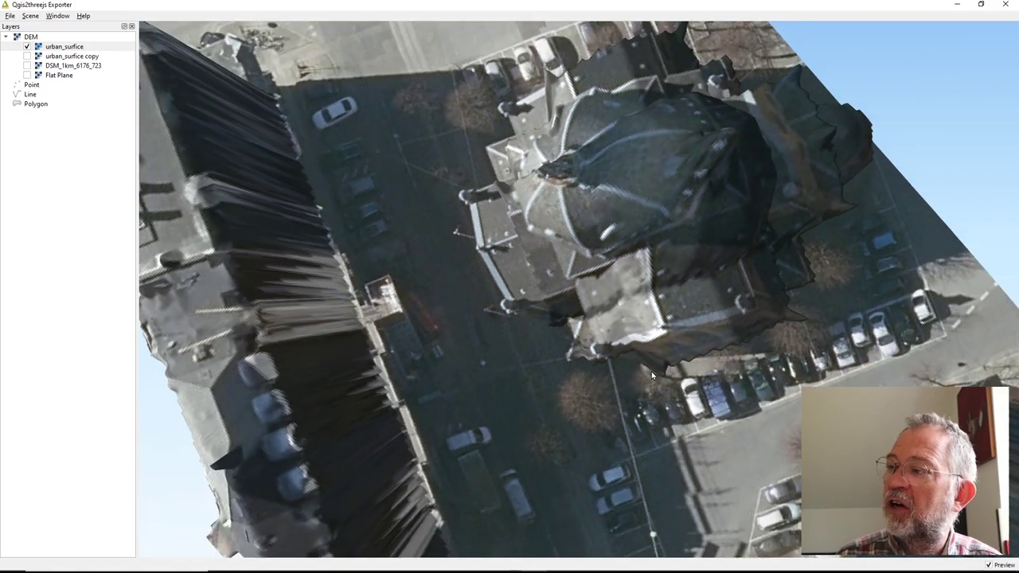
pyautogui.moveTo(651, 371); pyautogui.dragTo(591, 348)
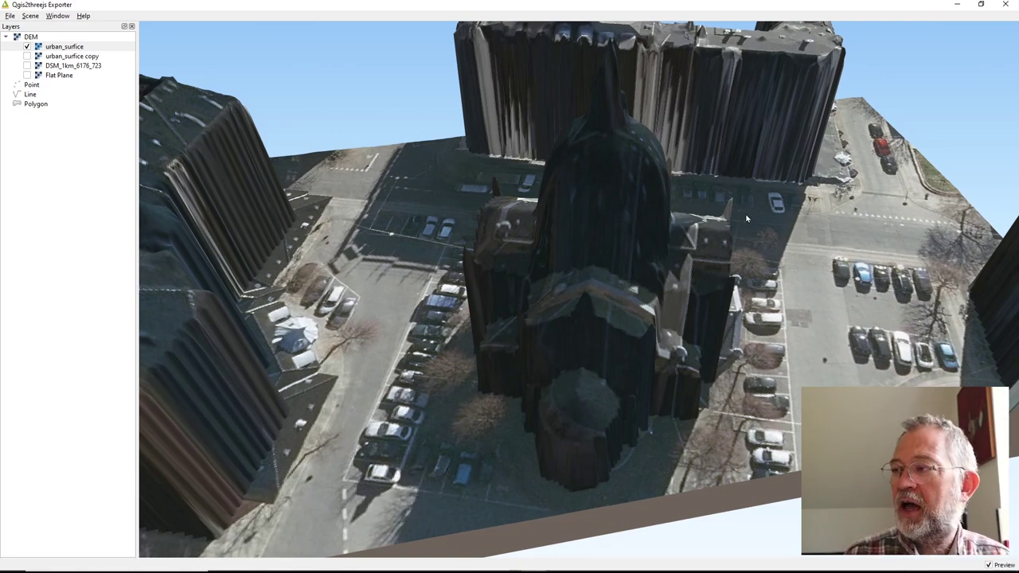
pyautogui.moveTo(745, 213); pyautogui.dragTo(717, 318)
pyautogui.scroll(-3, 717, 319)
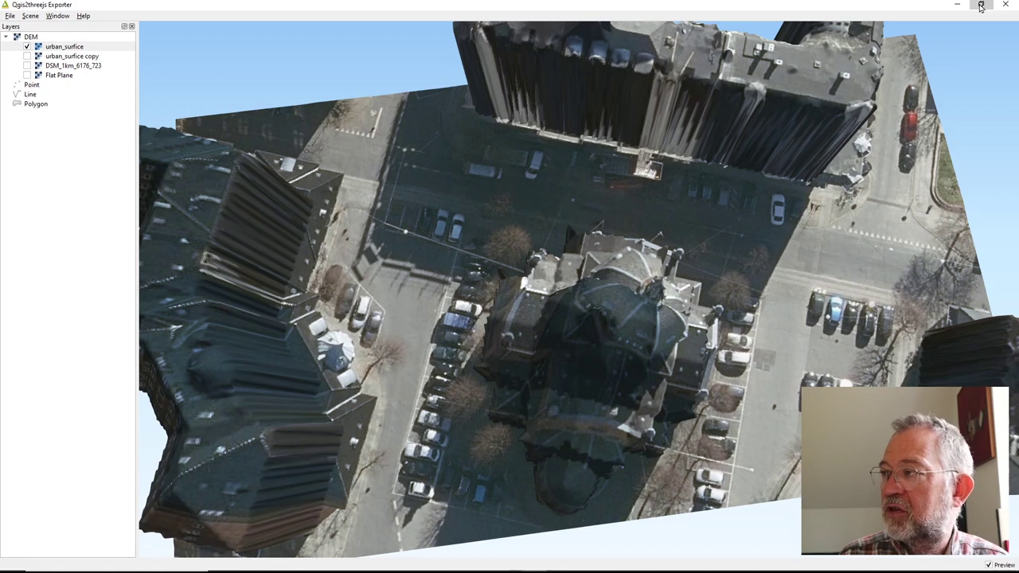
# Step: Reapply urban_surface's 3D settings with Surrounding blocks switched on then back off
pyautogui.click(981, 6)
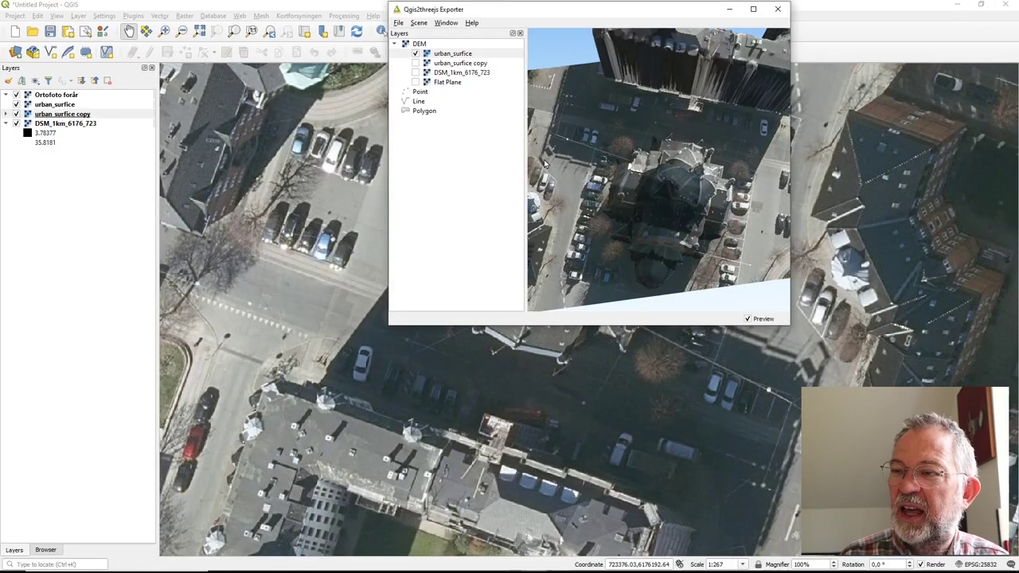
pyautogui.doubleClick(450, 54)
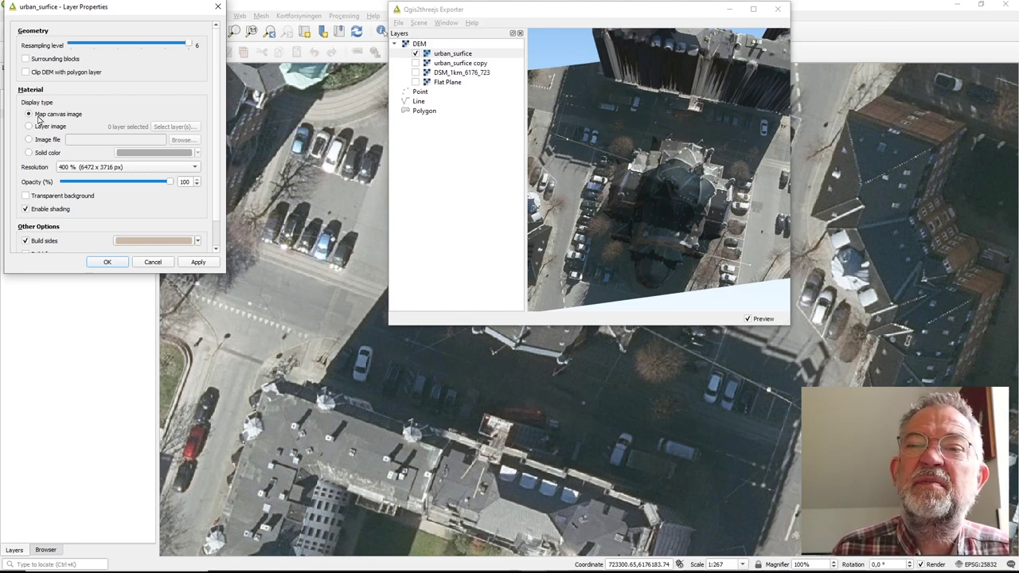
pyautogui.click(25, 60)
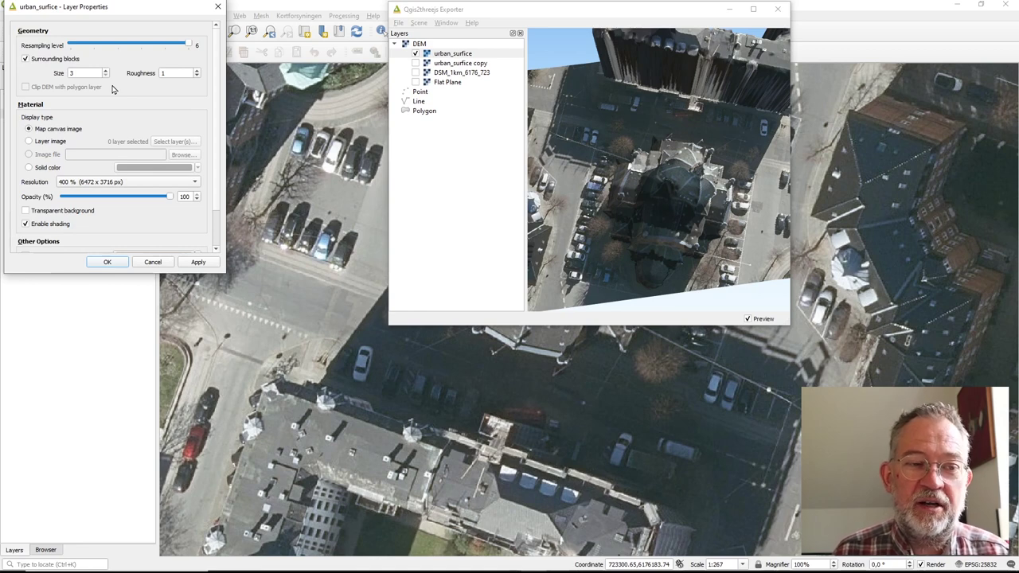
pyautogui.click(31, 61)
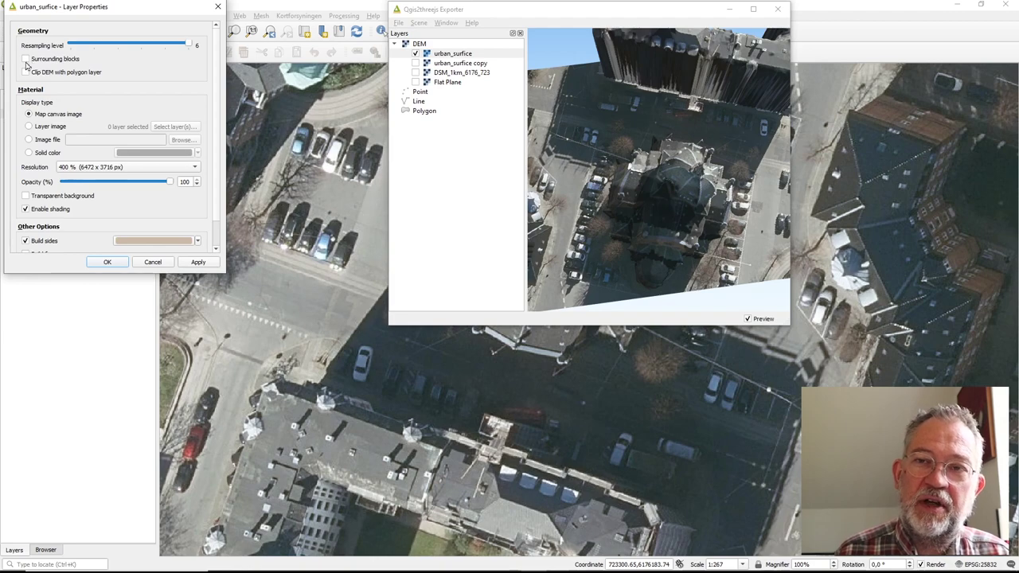
pyautogui.click(108, 263)
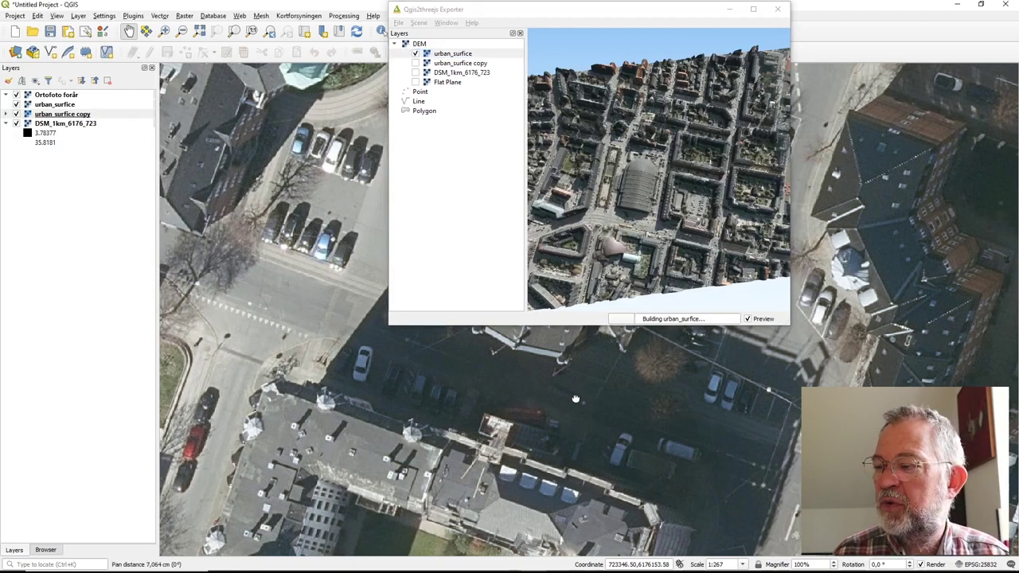
# Step: Pan the QGIS map right and check the preview rotated around the market hall
pyautogui.moveTo(578, 398); pyautogui.dragTo(665, 380)
pyautogui.scroll(-1, 605, 422)
pyautogui.scroll(1, 569, 422)
pyautogui.scroll(-1, 495, 357)
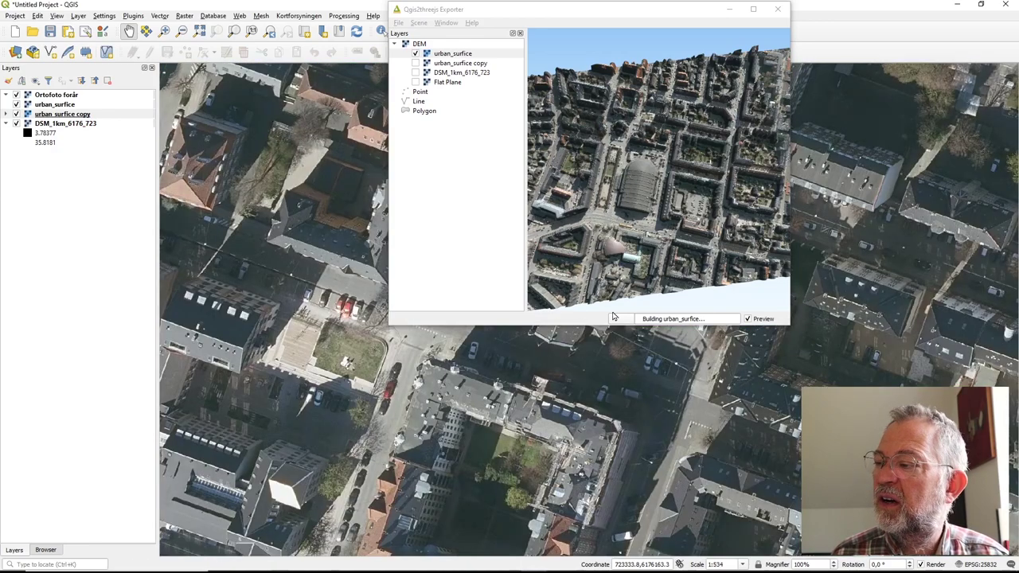
pyautogui.click(652, 226)
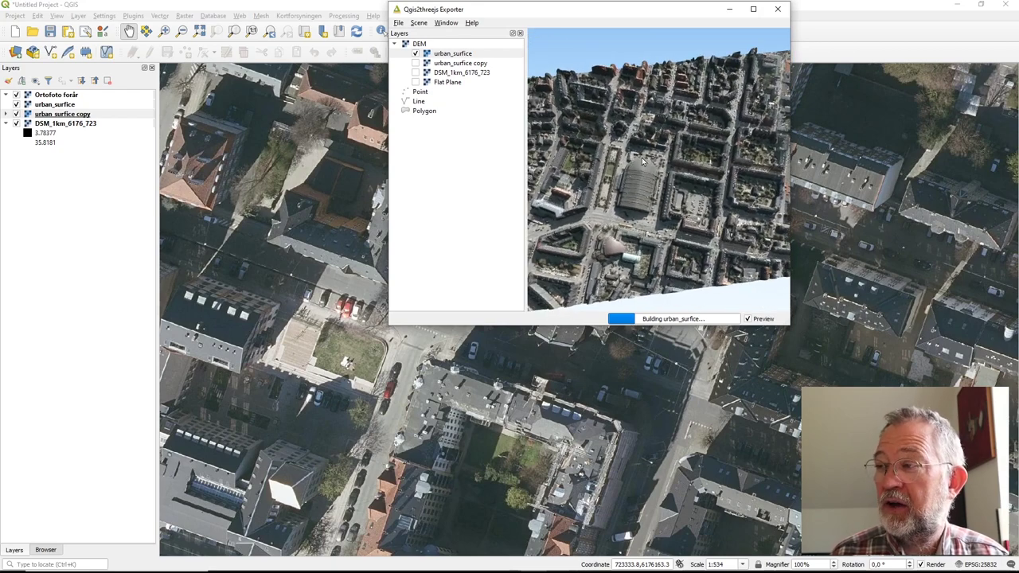
pyautogui.scroll(6, 646, 165)
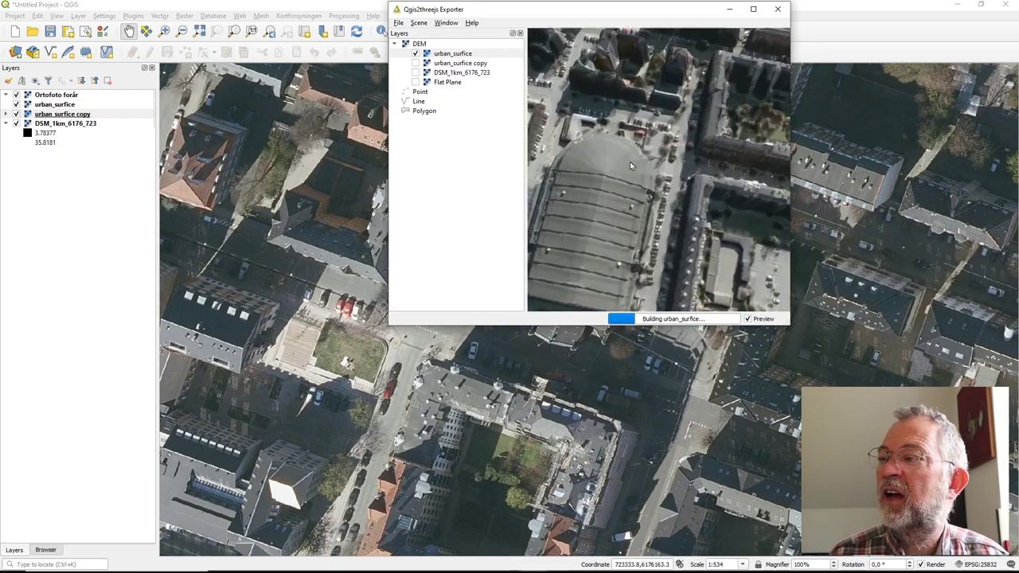
pyautogui.moveTo(626, 163); pyautogui.dragTo(613, 261)
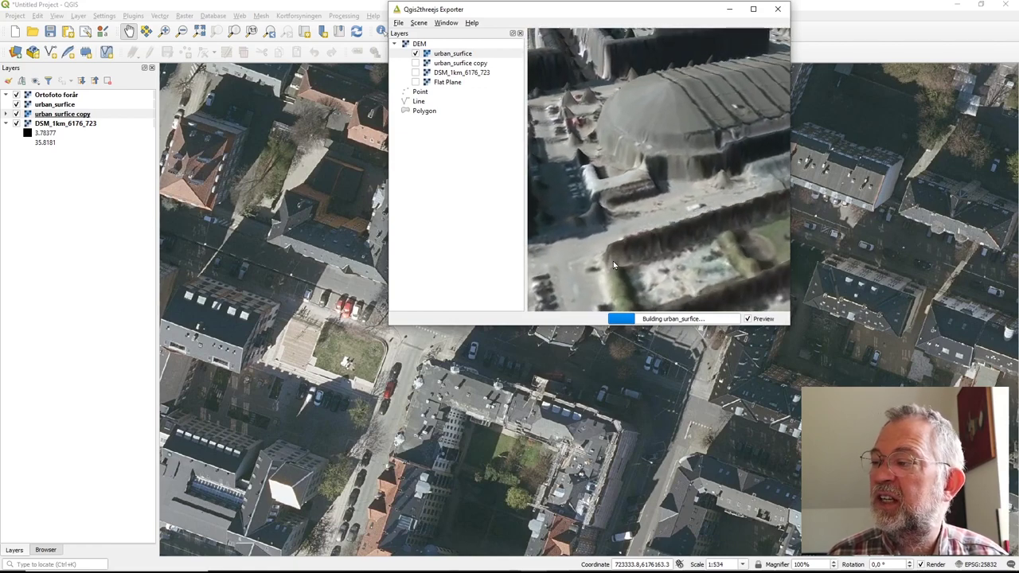
# Step: Zoom out the 3D preview and orbit between top-down and oblique views
pyautogui.click(569, 411)
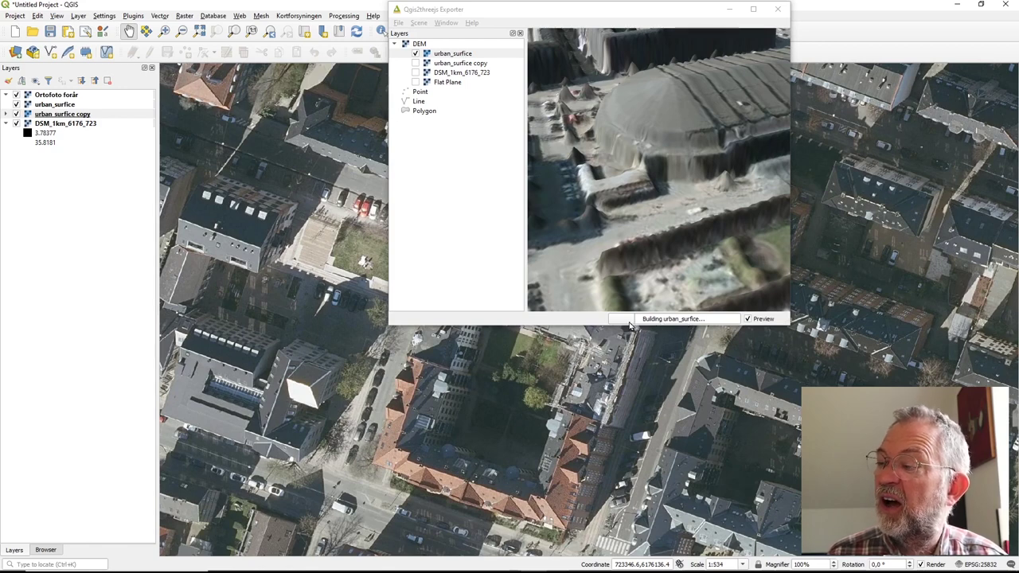
pyautogui.click(577, 324)
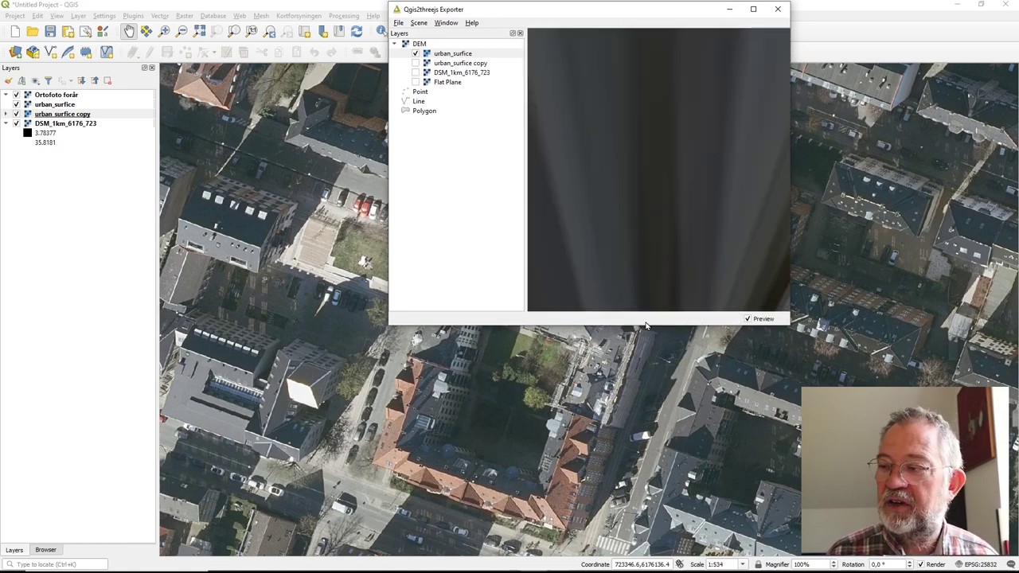
pyautogui.scroll(-10, 653, 222)
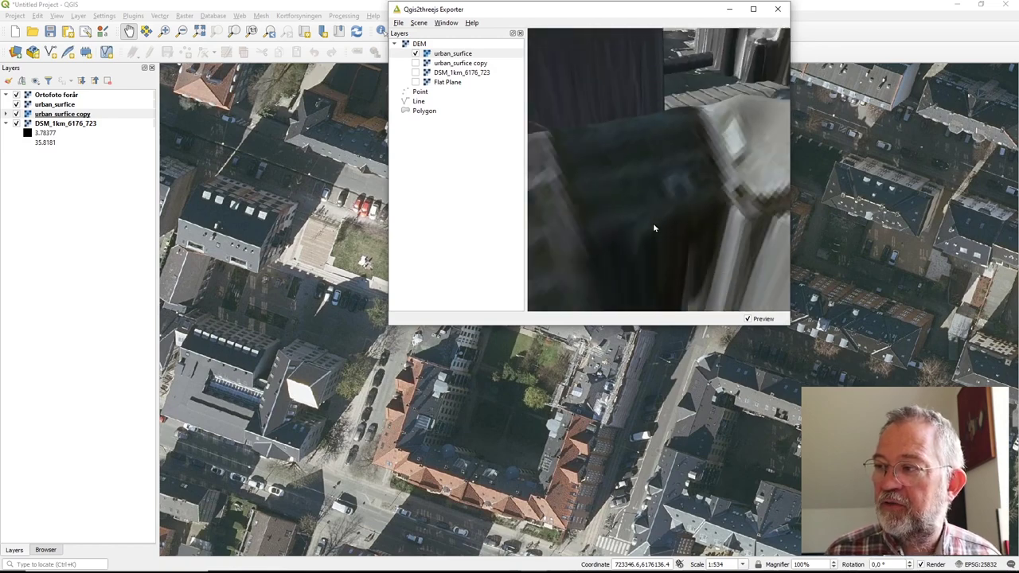
pyautogui.scroll(-8, 653, 223)
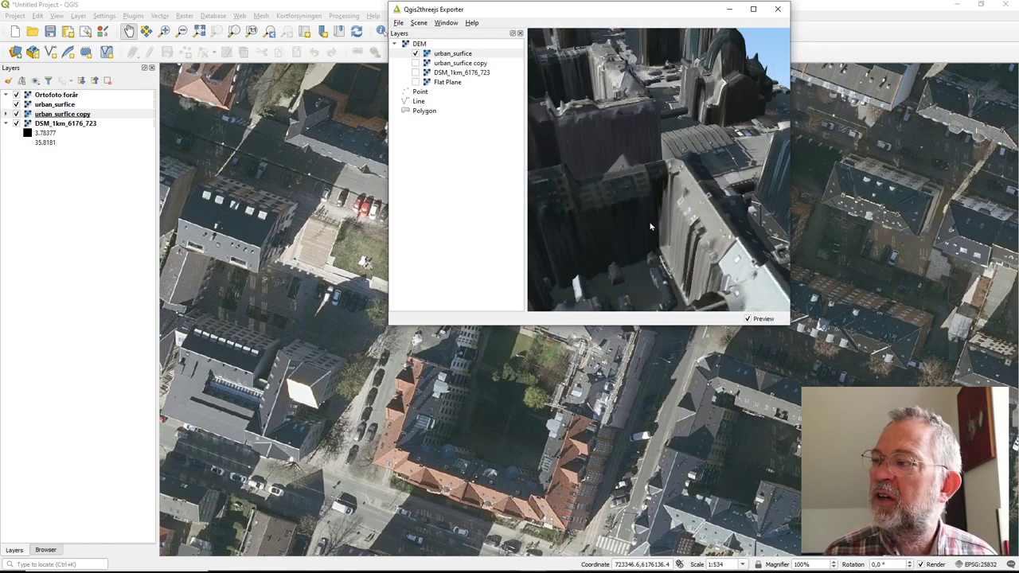
pyautogui.scroll(-5, 645, 238)
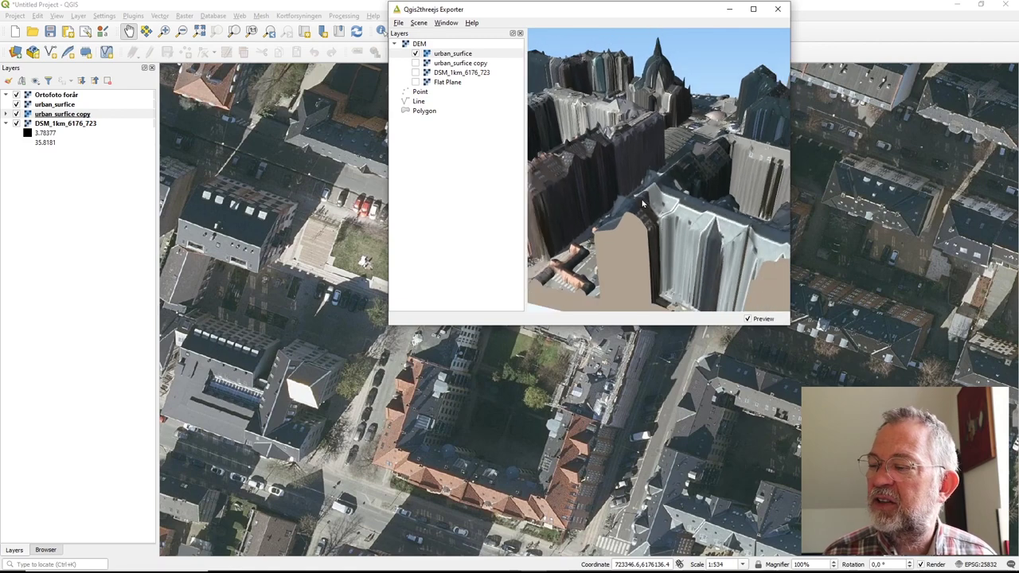
pyautogui.moveTo(645, 242); pyautogui.dragTo(584, 264)
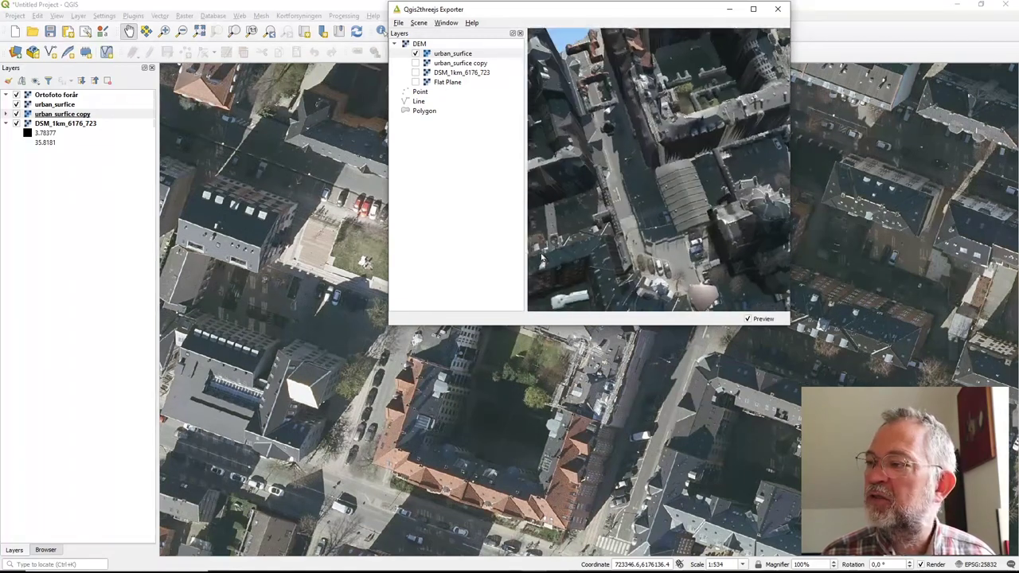
pyautogui.moveTo(540, 257); pyautogui.dragTo(600, 215)
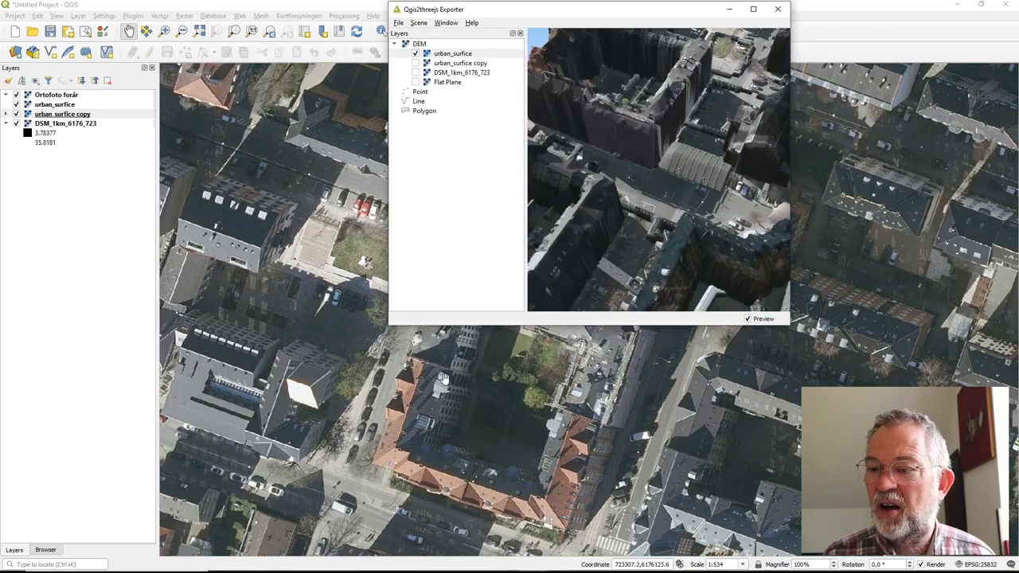
# Step: Pan and zoom the QGIS map out to about 1:2136, centred on the market hall
pyautogui.moveTo(399, 431); pyautogui.dragTo(609, 454)
pyautogui.scroll(-1, 610, 454)
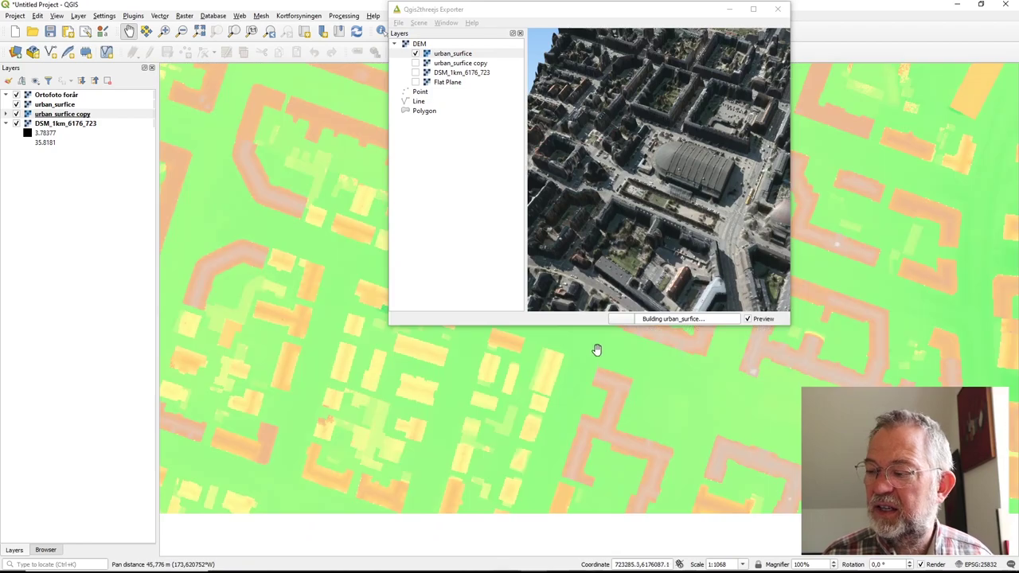
pyautogui.moveTo(583, 426); pyautogui.dragTo(549, 436)
pyautogui.scroll(-2, 491, 426)
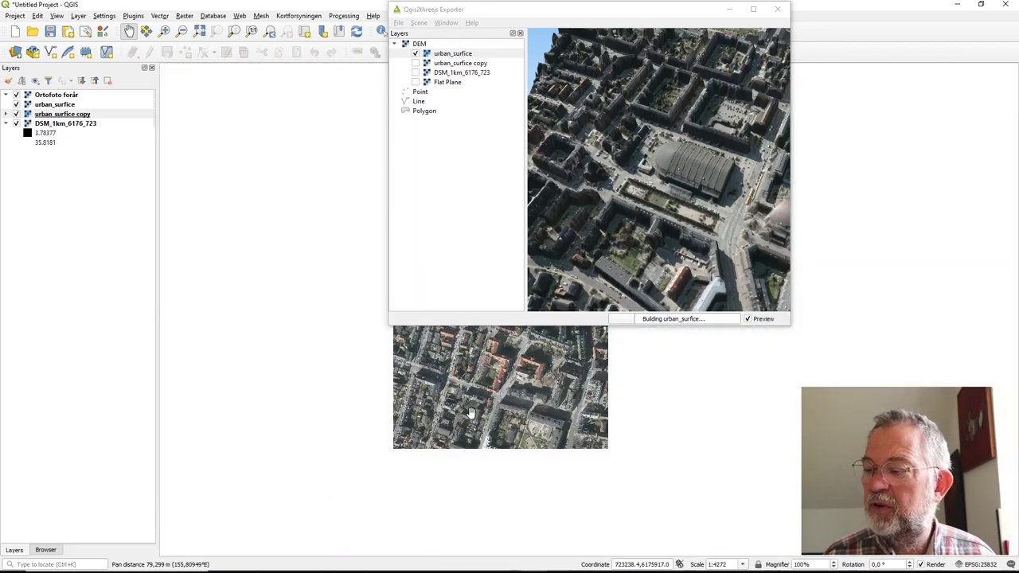
pyautogui.moveTo(490, 426); pyautogui.dragTo(563, 567)
pyautogui.moveTo(530, 426); pyautogui.dragTo(603, 458)
pyautogui.scroll(1, 603, 457)
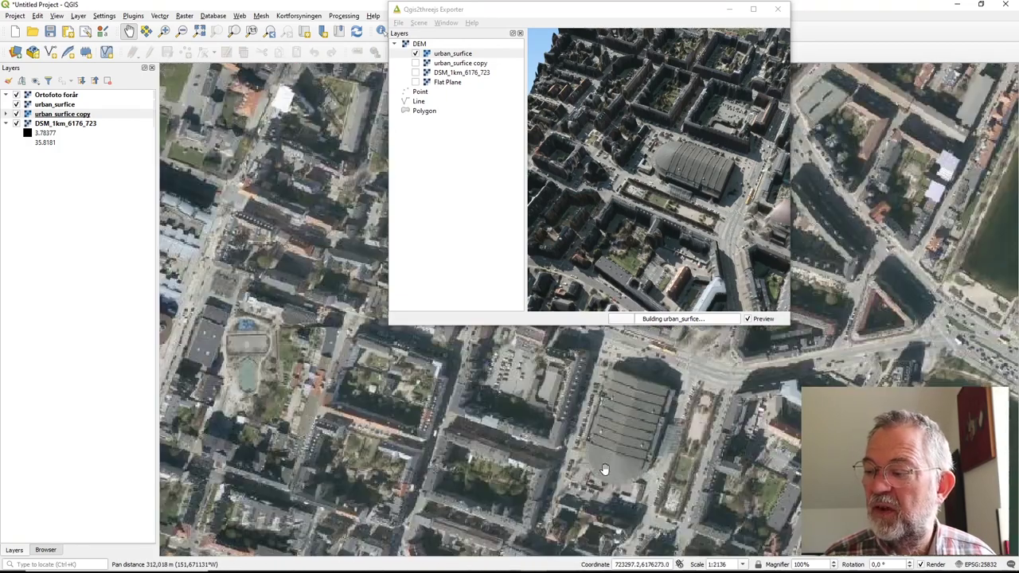
pyautogui.moveTo(612, 492); pyautogui.dragTo(646, 422)
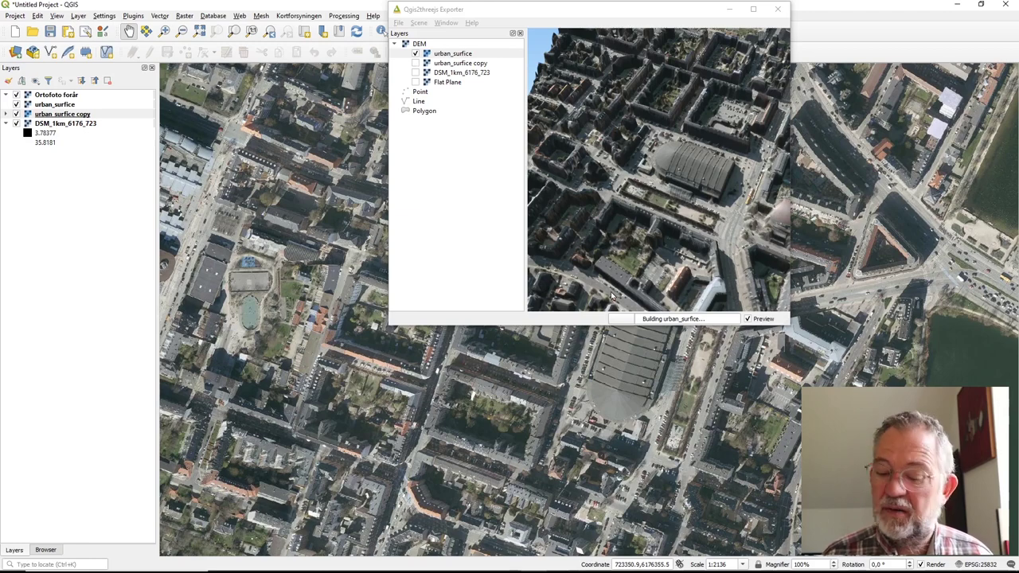
pyautogui.click(752, 9)
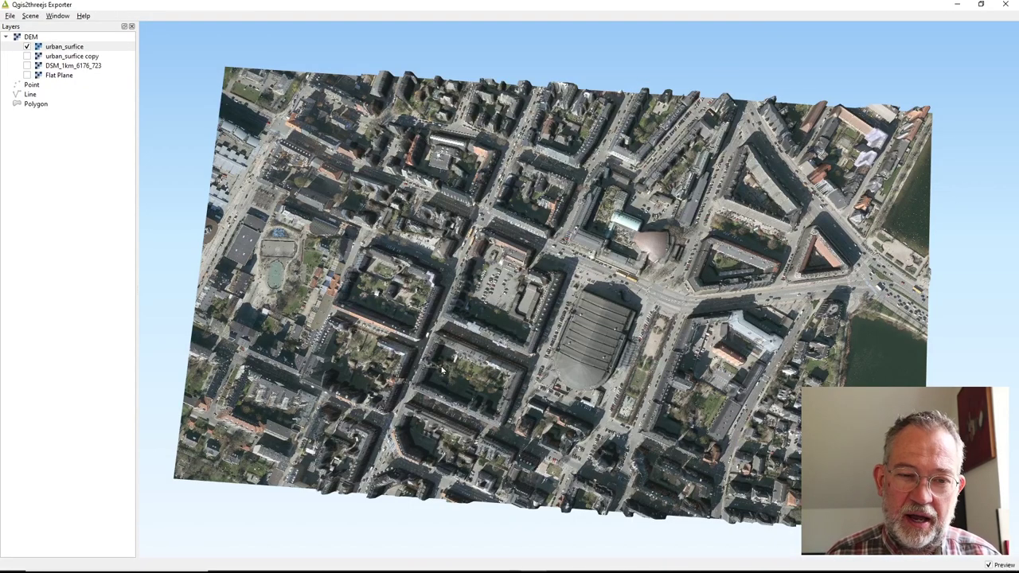
pyautogui.moveTo(441, 374); pyautogui.dragTo(651, 363)
pyautogui.moveTo(566, 330); pyautogui.dragTo(602, 347)
pyautogui.scroll(5, 579, 322)
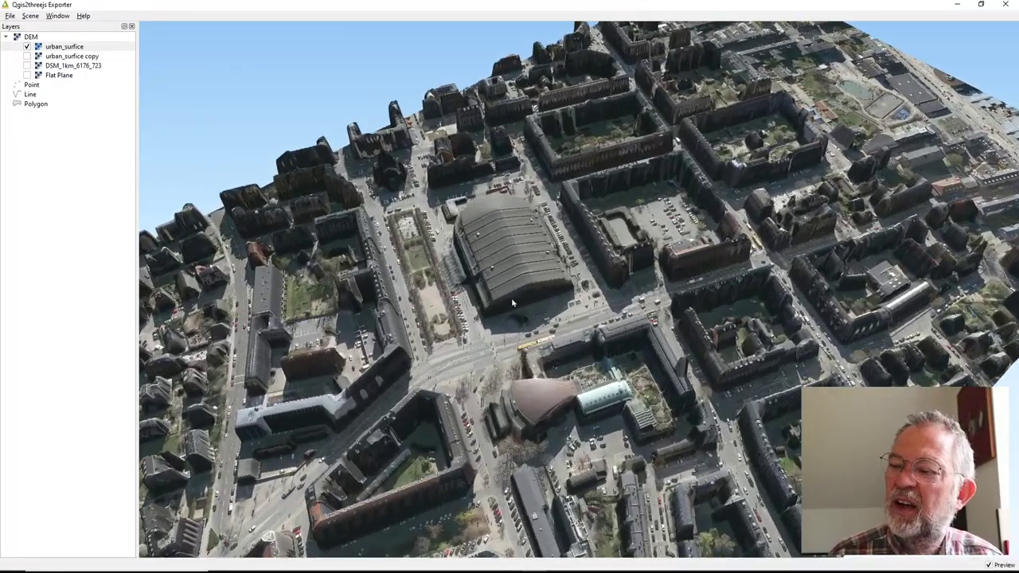
pyautogui.scroll(-5, 511, 318)
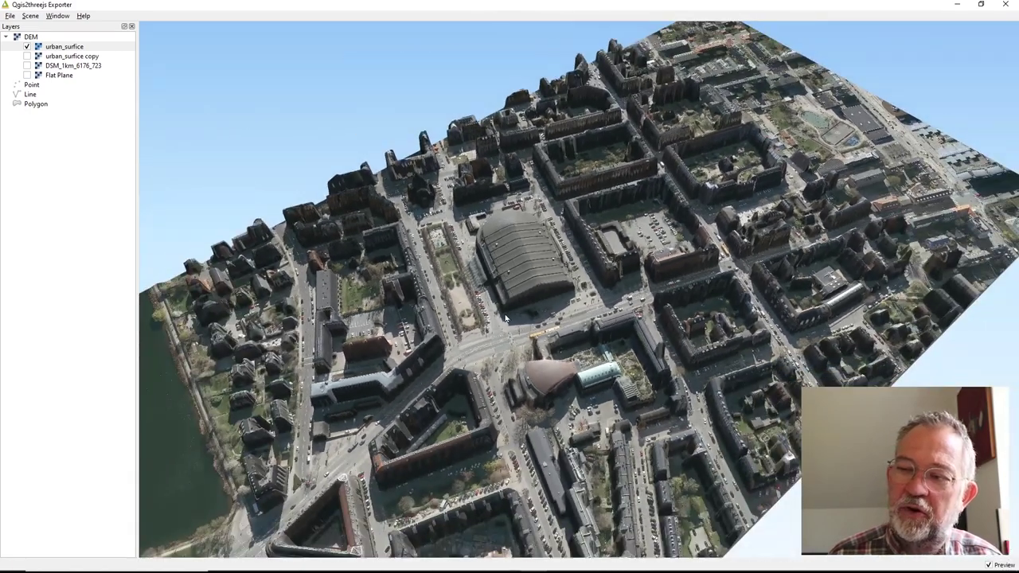
pyautogui.scroll(5, 504, 311)
pyautogui.scroll(2, 503, 311)
pyautogui.scroll(2, 502, 309)
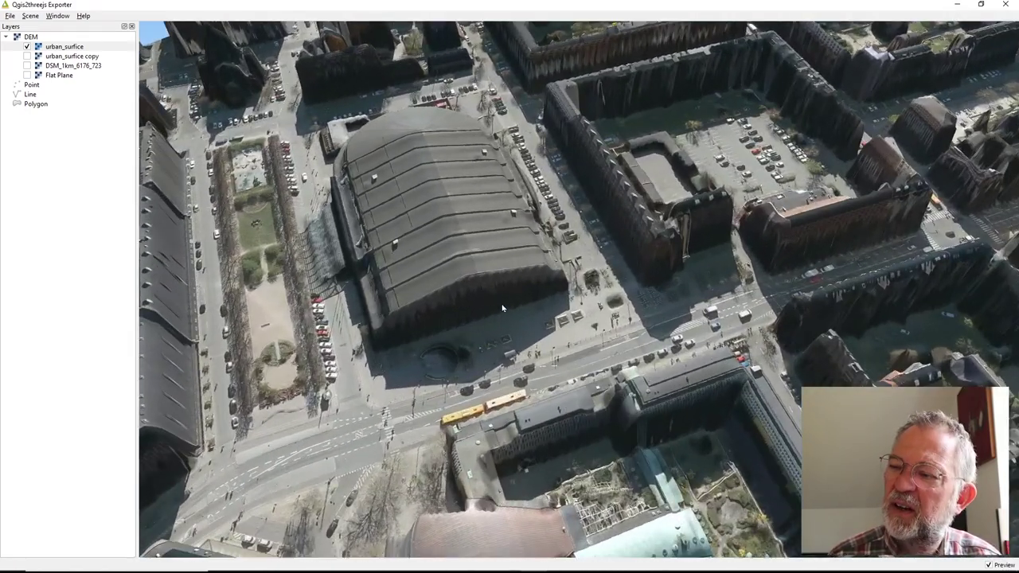
pyautogui.moveTo(446, 244); pyautogui.dragTo(346, 183)
pyautogui.moveTo(359, 353); pyautogui.dragTo(522, 384)
pyautogui.scroll(5, 522, 384)
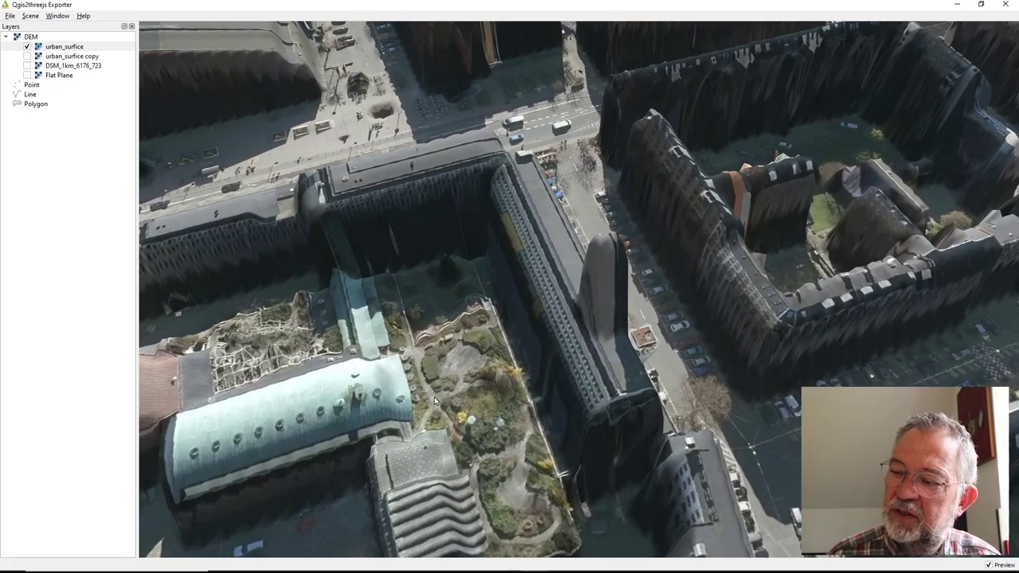
pyautogui.moveTo(435, 400); pyautogui.dragTo(524, 519)
pyautogui.scroll(-5, 473, 383)
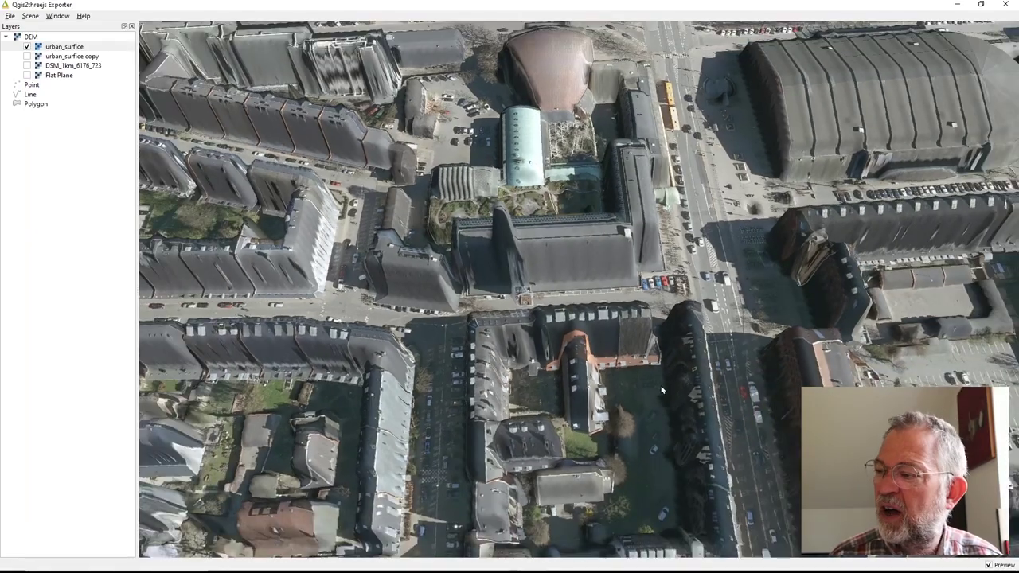
pyautogui.moveTo(662, 390); pyautogui.dragTo(623, 457)
pyautogui.moveTo(660, 496); pyautogui.dragTo(414, 216, button='right')
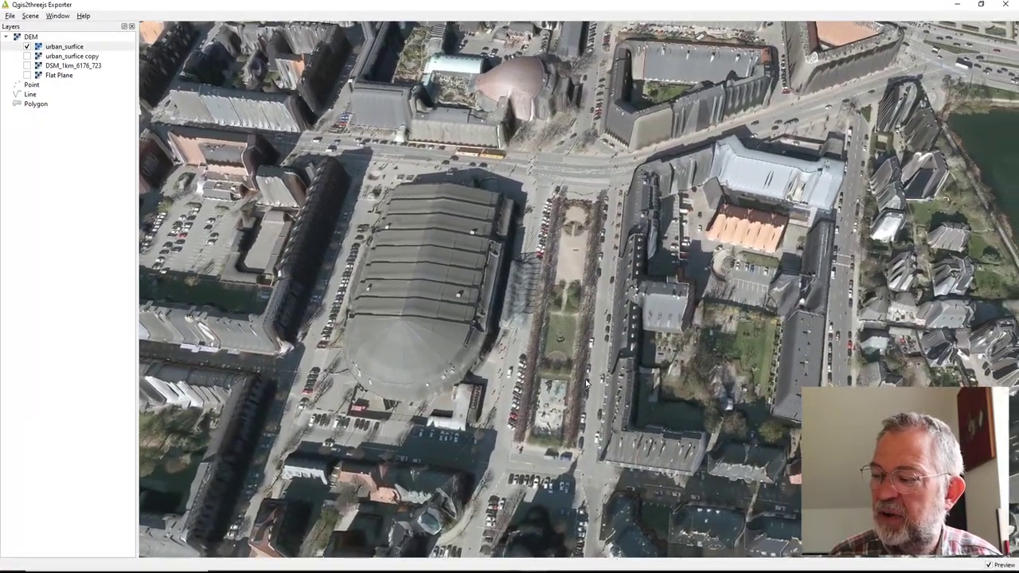
pyautogui.moveTo(567, 343); pyautogui.dragTo(524, 482, button='right')
pyautogui.moveTo(523, 482); pyautogui.dragTo(389, 353)
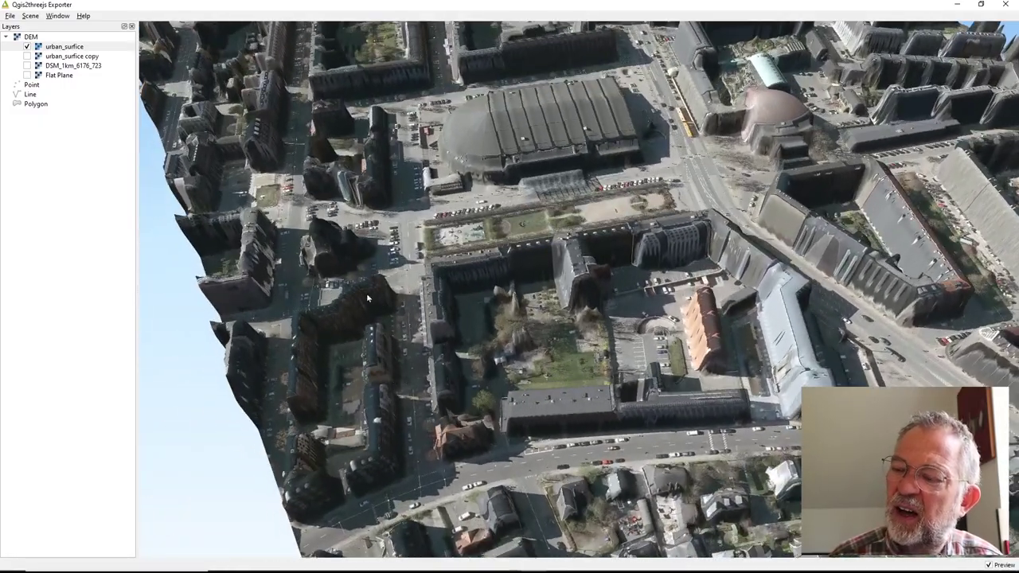
pyautogui.scroll(5, 350, 298)
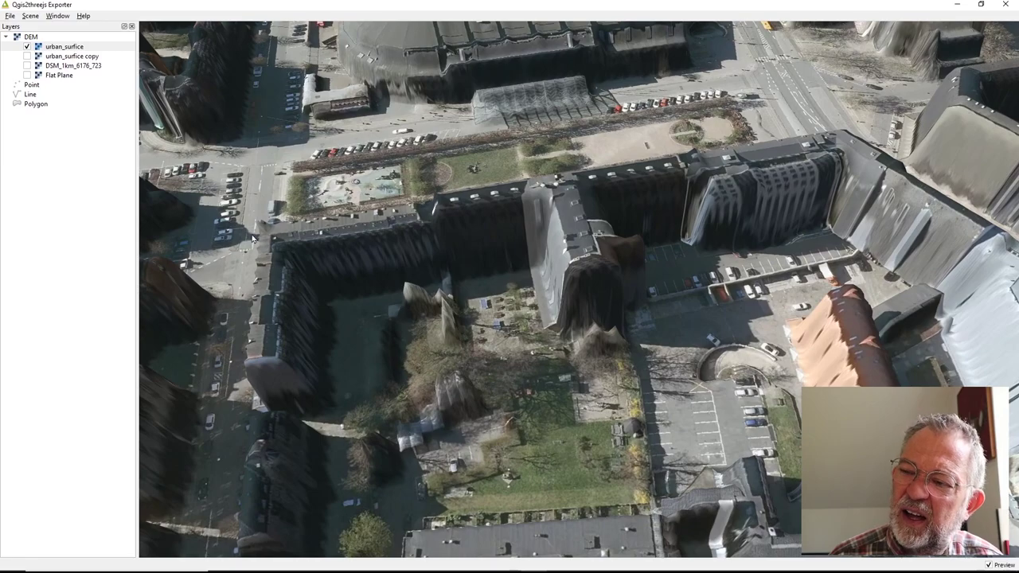
pyautogui.moveTo(253, 237); pyautogui.dragTo(492, 252)
pyautogui.scroll(2, 492, 252)
pyautogui.moveTo(437, 303); pyautogui.dragTo(327, 338)
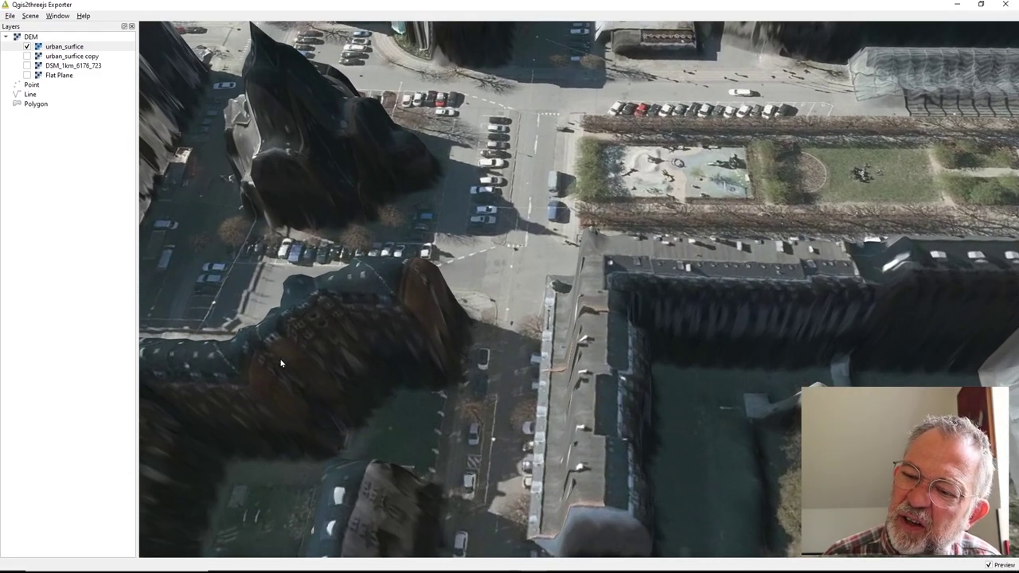
pyautogui.moveTo(280, 364); pyautogui.dragTo(293, 329)
pyautogui.moveTo(362, 311); pyautogui.dragTo(317, 364)
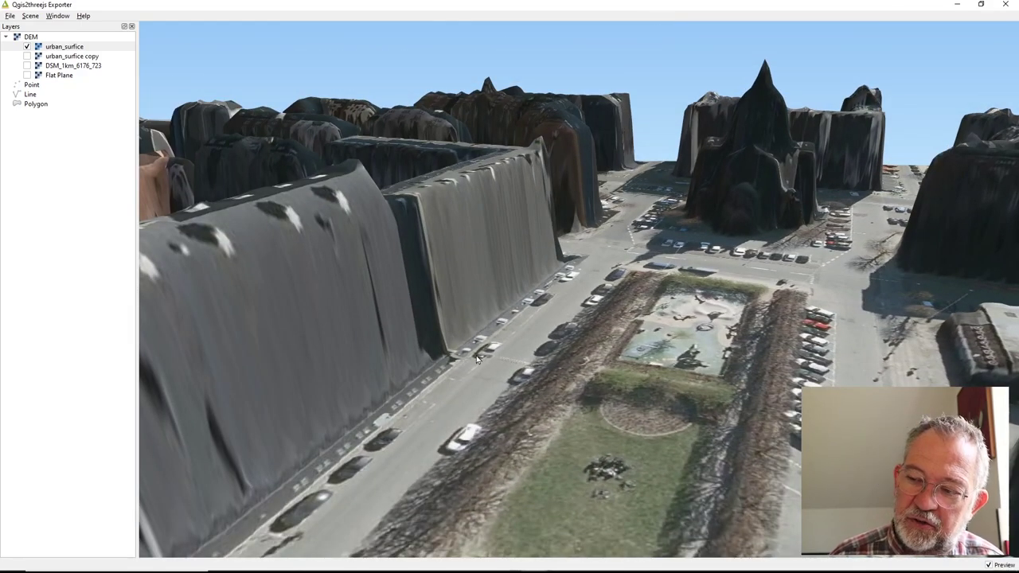
pyautogui.moveTo(502, 347); pyautogui.dragTo(459, 360)
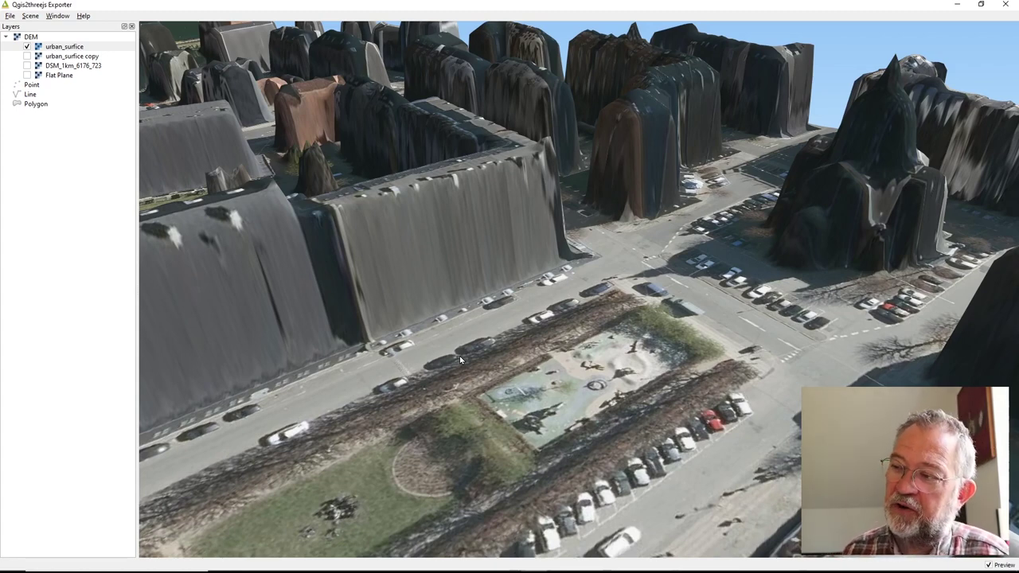
pyautogui.moveTo(553, 371); pyautogui.dragTo(525, 475)
pyautogui.moveTo(491, 398); pyautogui.dragTo(612, 333)
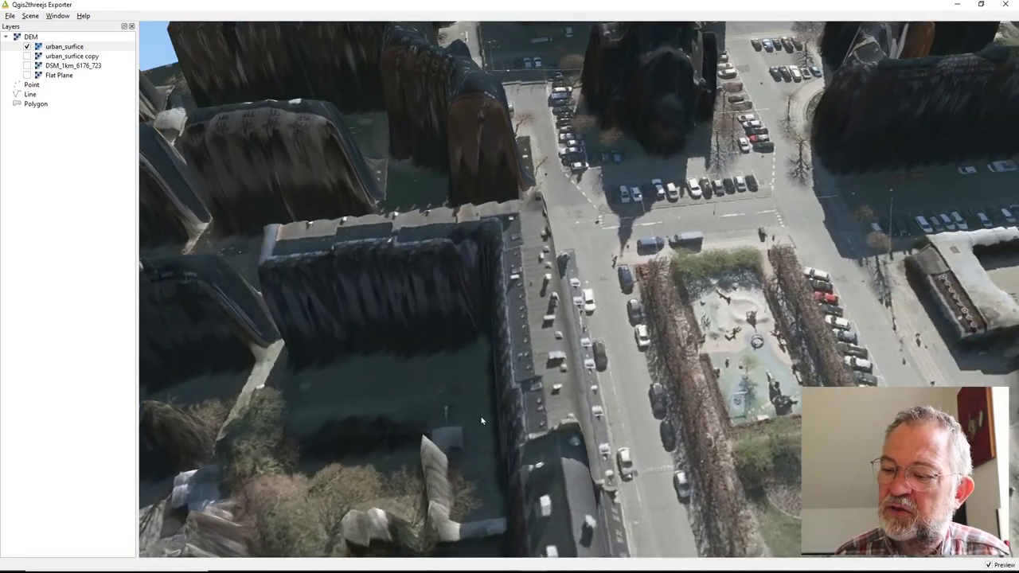
pyautogui.scroll(-3, 581, 333)
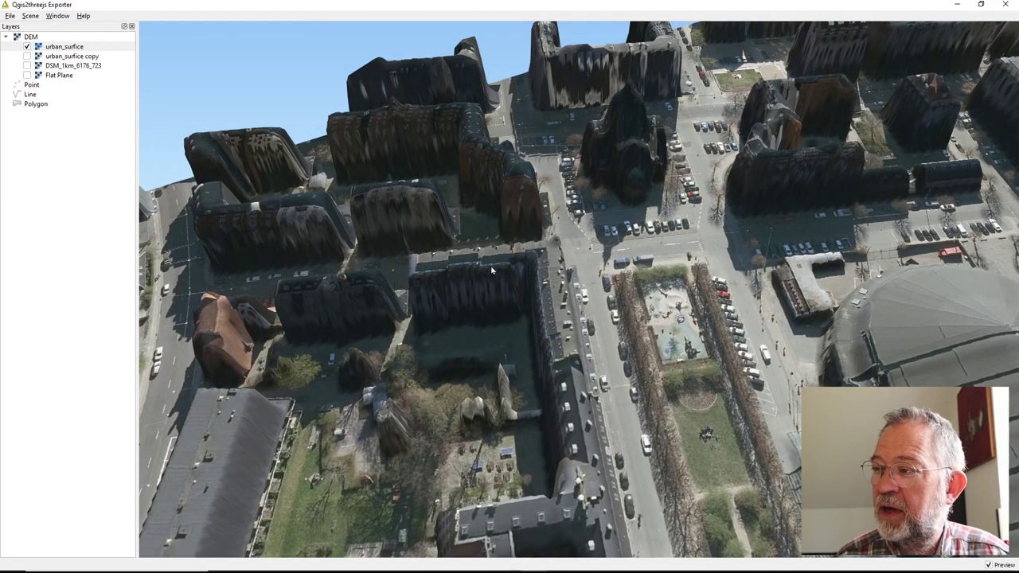
pyautogui.moveTo(588, 231); pyautogui.dragTo(590, 200)
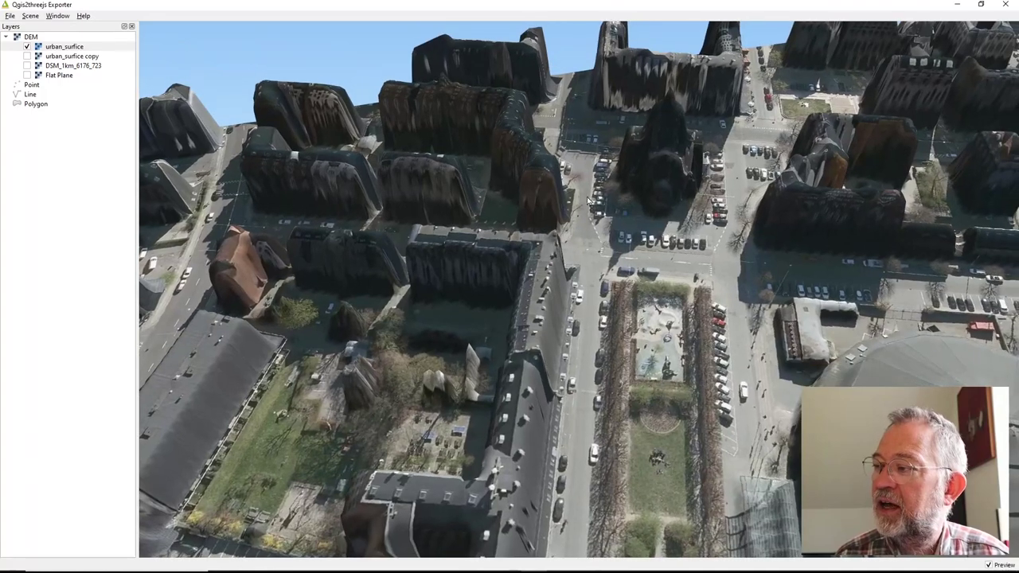
# Step: Save the scene as glTF file aa_bil3d in D:\Data\Aa_bul
pyautogui.click(10, 16)
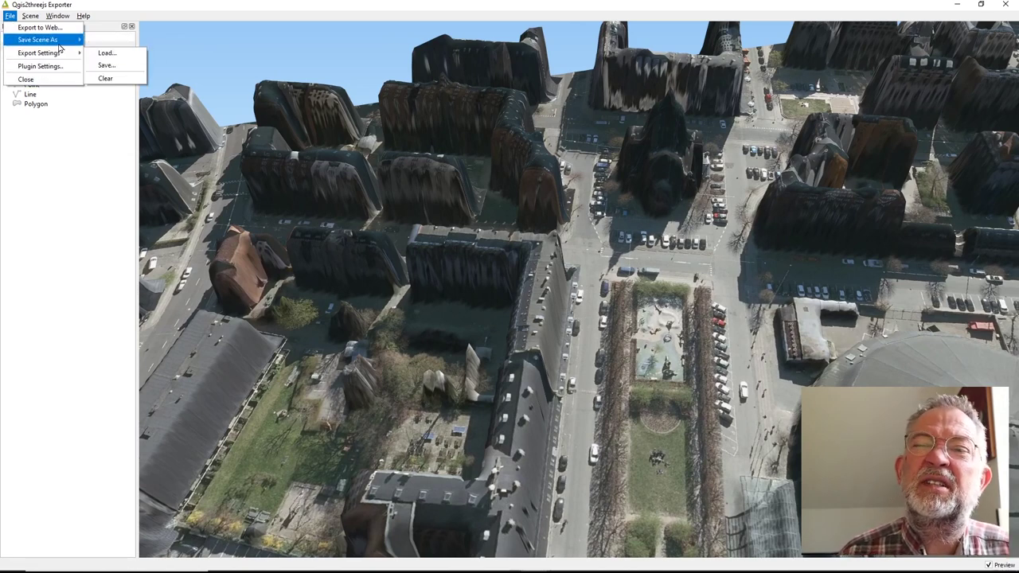
pyautogui.moveTo(61, 46)
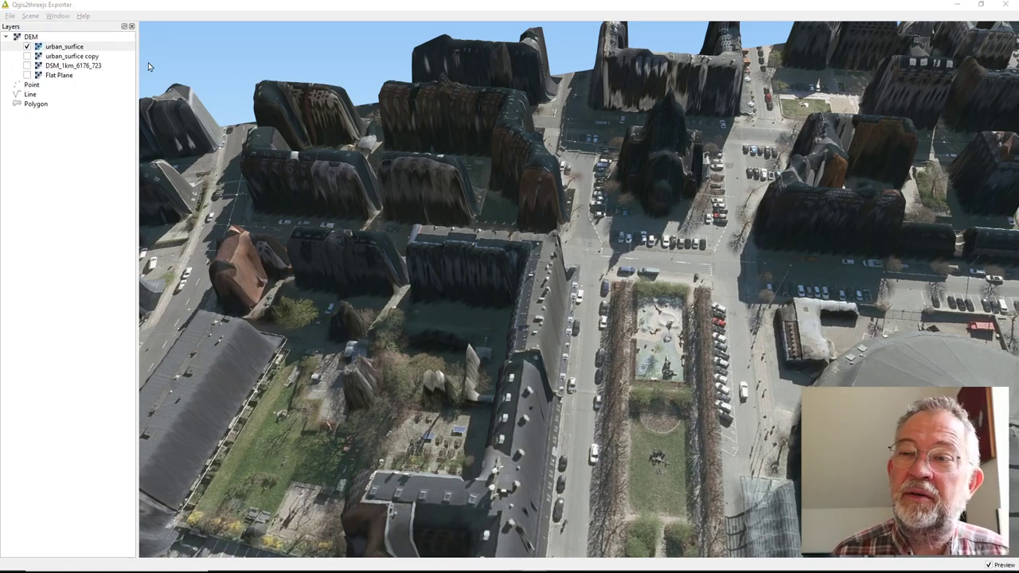
pyautogui.click(116, 54)
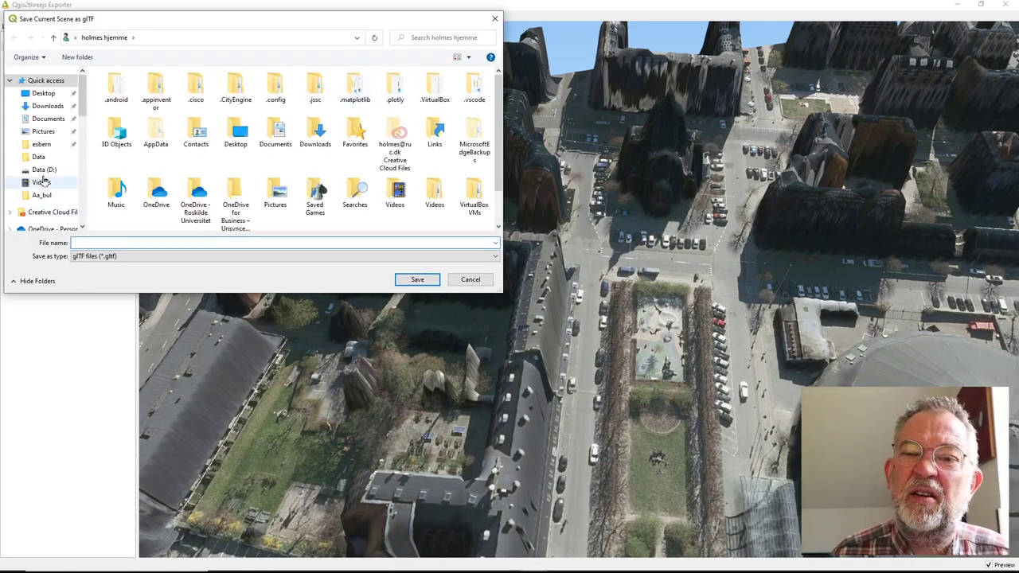
pyautogui.click(43, 170)
pyautogui.click(114, 99)
pyautogui.doubleClick(114, 98)
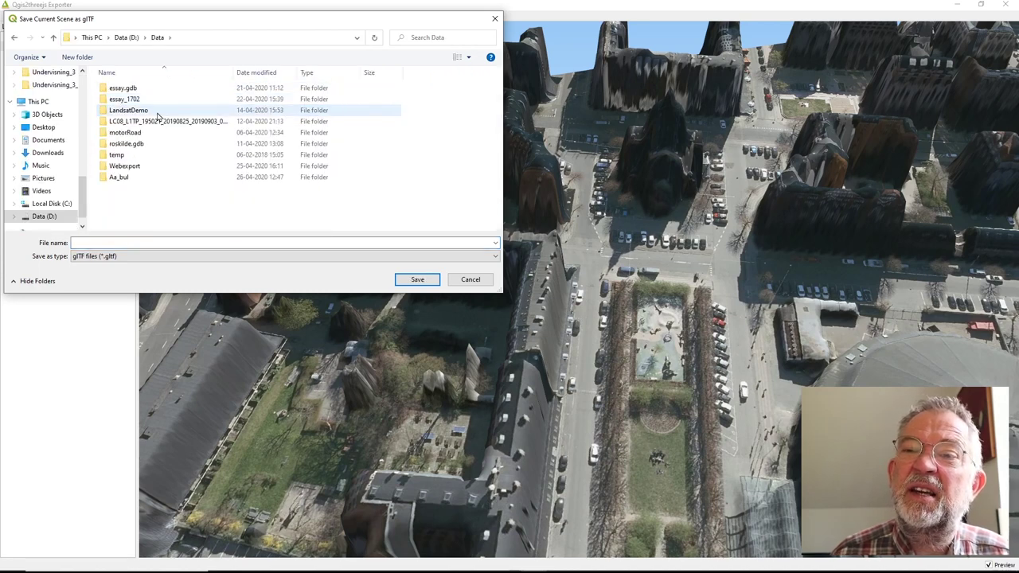
pyautogui.click(122, 180)
pyautogui.doubleClick(121, 178)
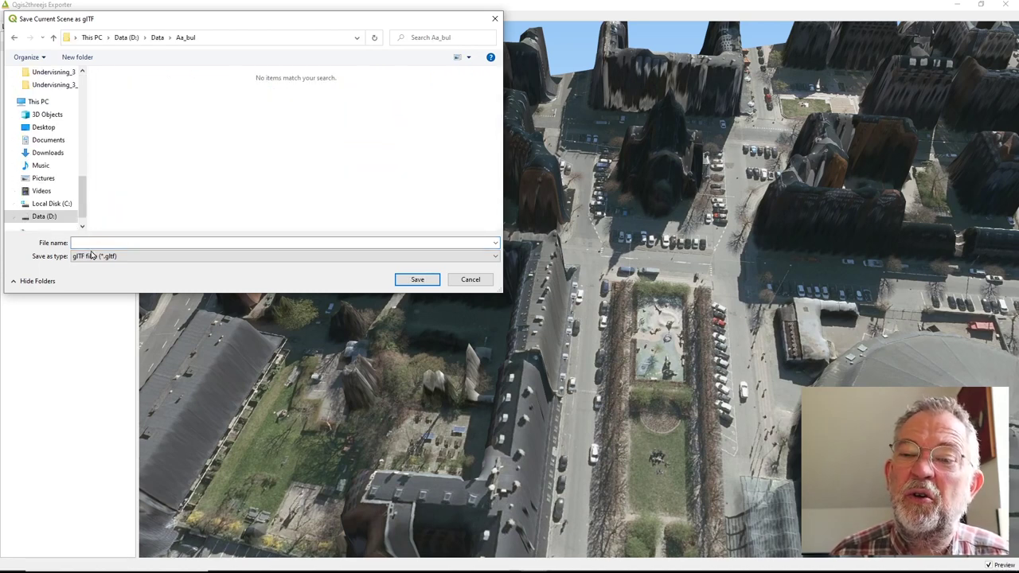
pyautogui.click(92, 242)
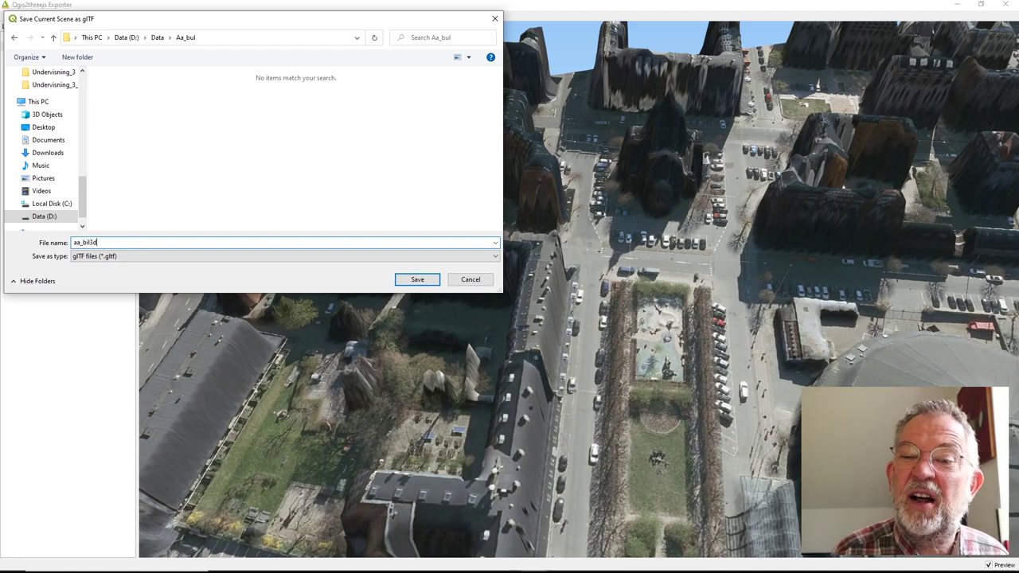
pyautogui.press('Return')
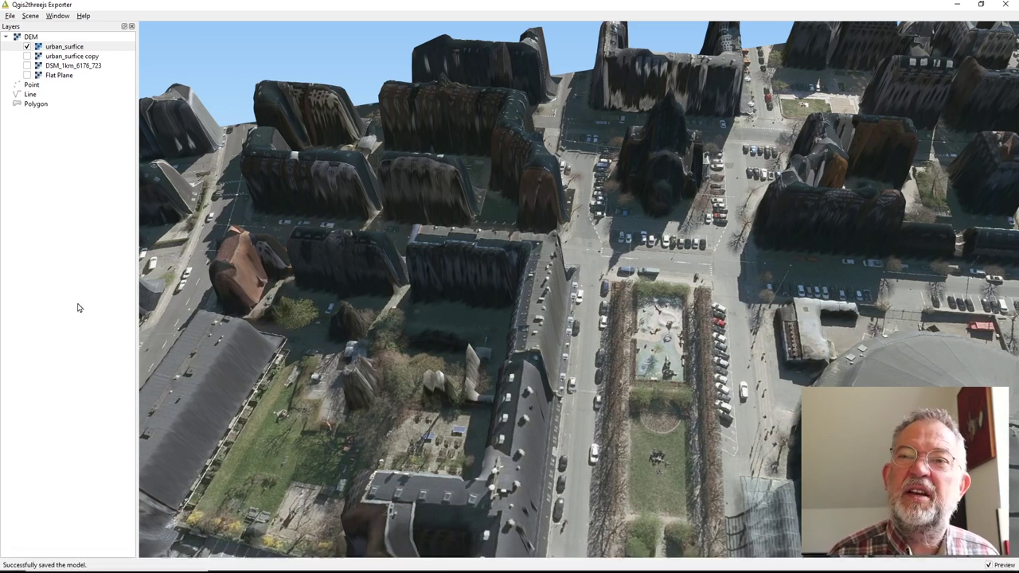
# Step: Open Export to Web and browse the output directory to D:\Data\Aa_bul
pyautogui.click(10, 16)
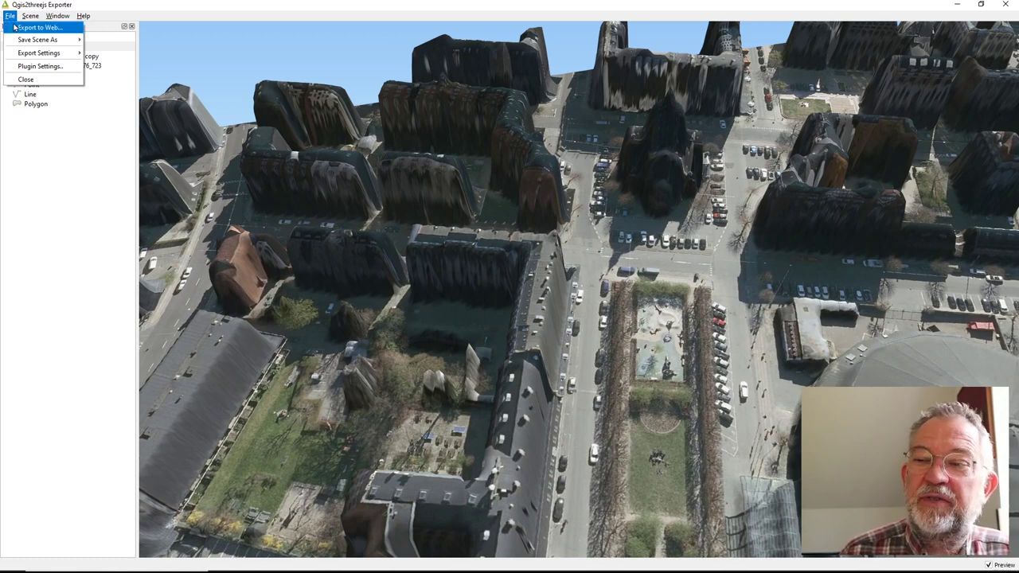
pyautogui.click(32, 28)
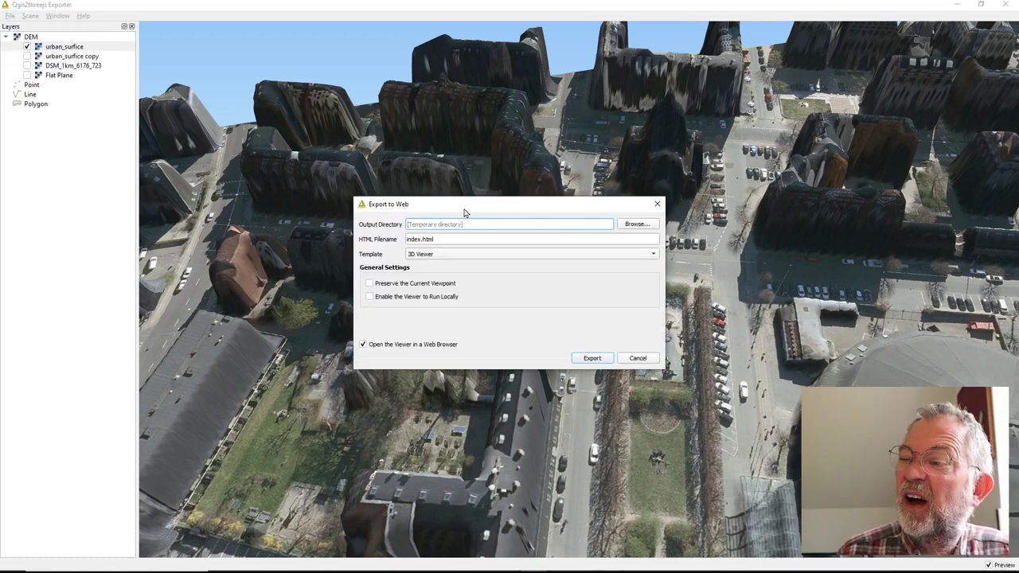
pyautogui.click(637, 224)
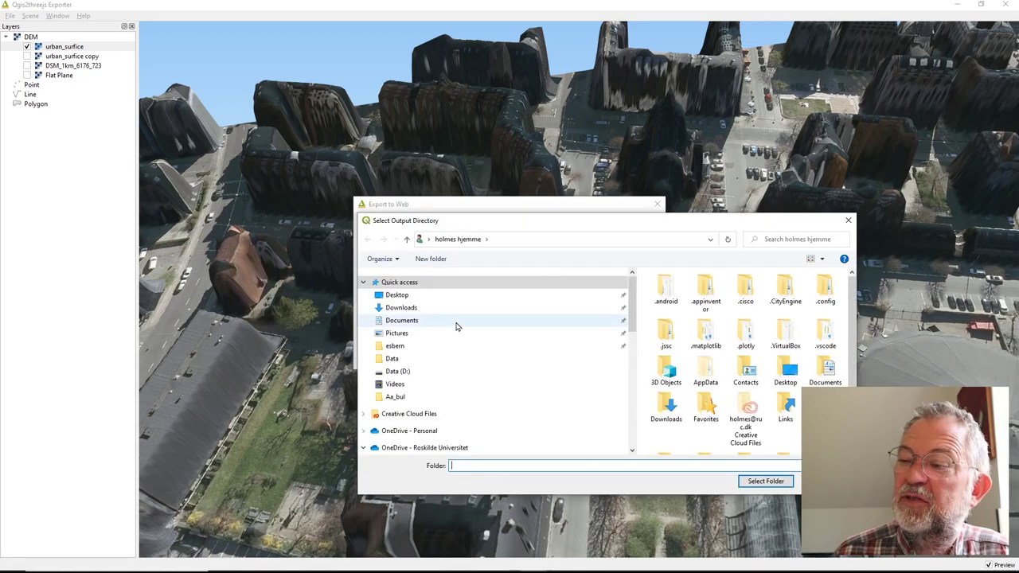
pyautogui.scroll(-10, 426, 390)
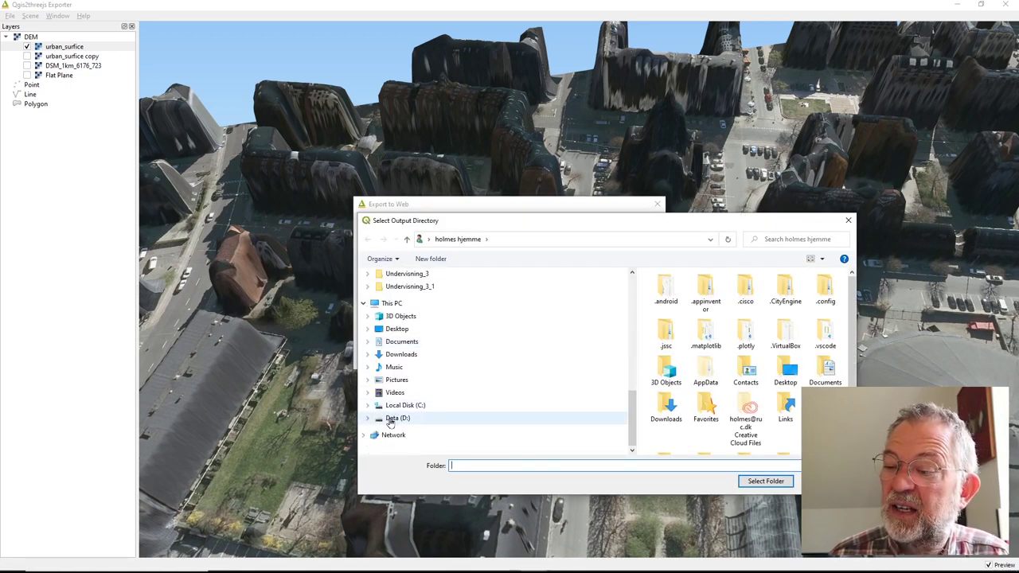
pyautogui.click(392, 419)
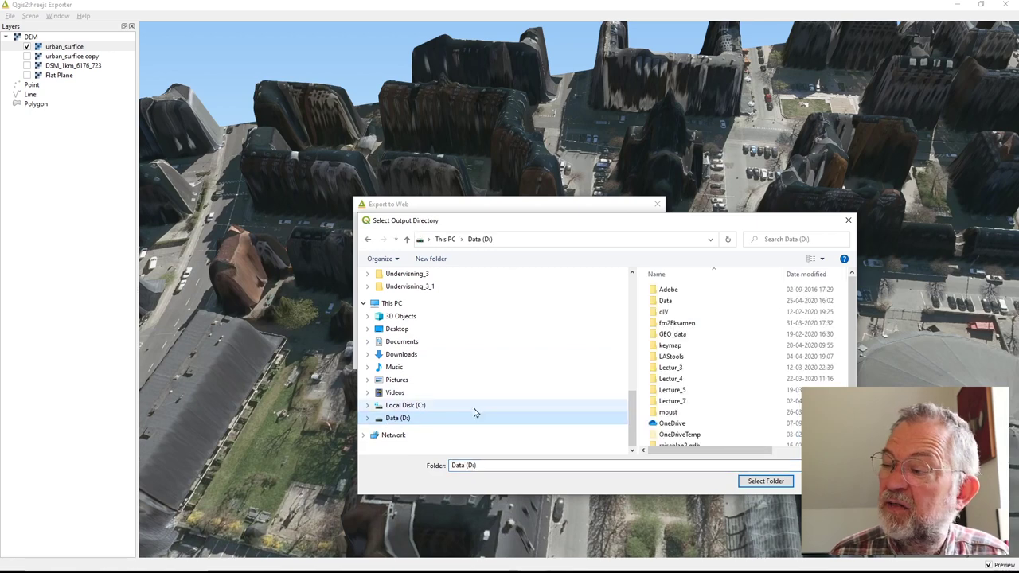
pyautogui.doubleClick(663, 301)
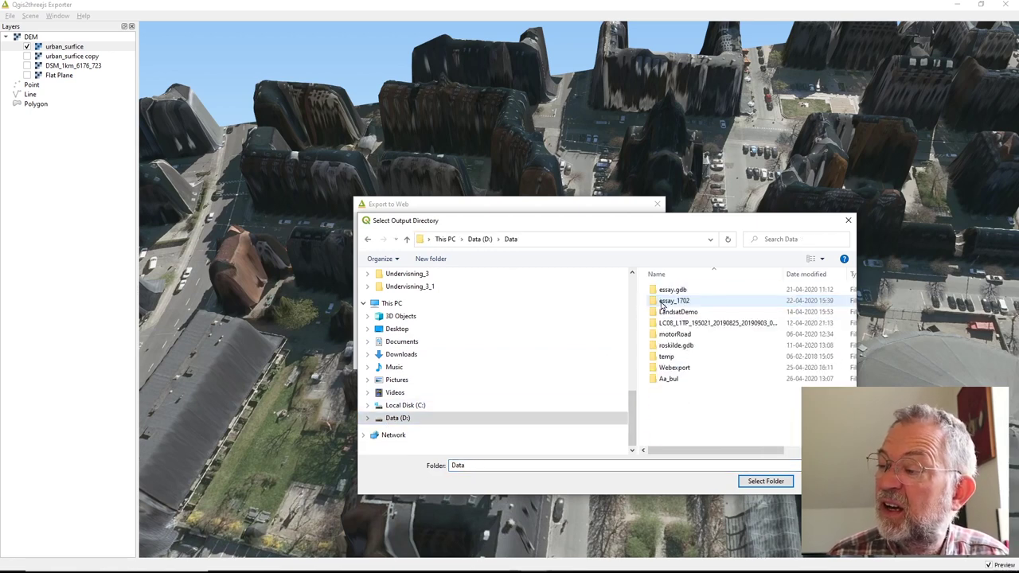
pyautogui.doubleClick(665, 380)
# Step: Create a new folder named web inside Aa_bul for the output
pyautogui.rightClick(662, 434)
pyautogui.click(521, 468)
pyautogui.moveTo(521, 468); pyautogui.dragTo(410, 463)
pyautogui.write('web')
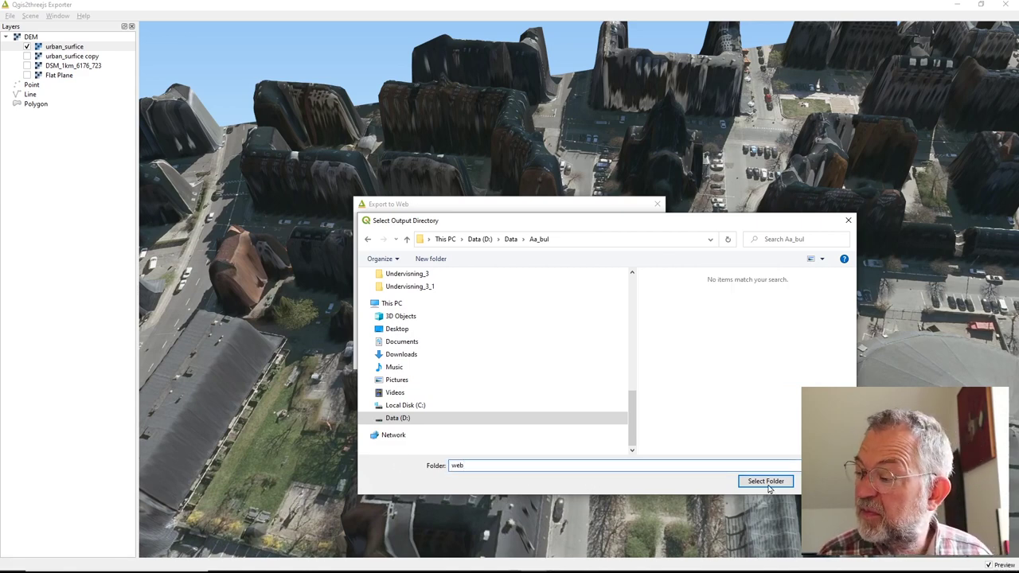
pyautogui.click(766, 481)
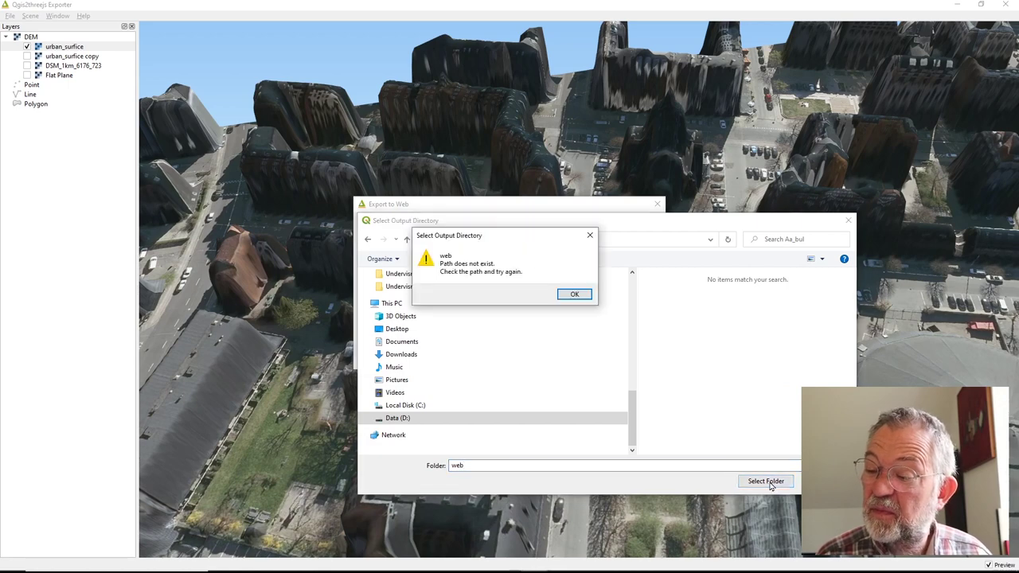
pyautogui.click(575, 294)
pyautogui.rightClick(715, 377)
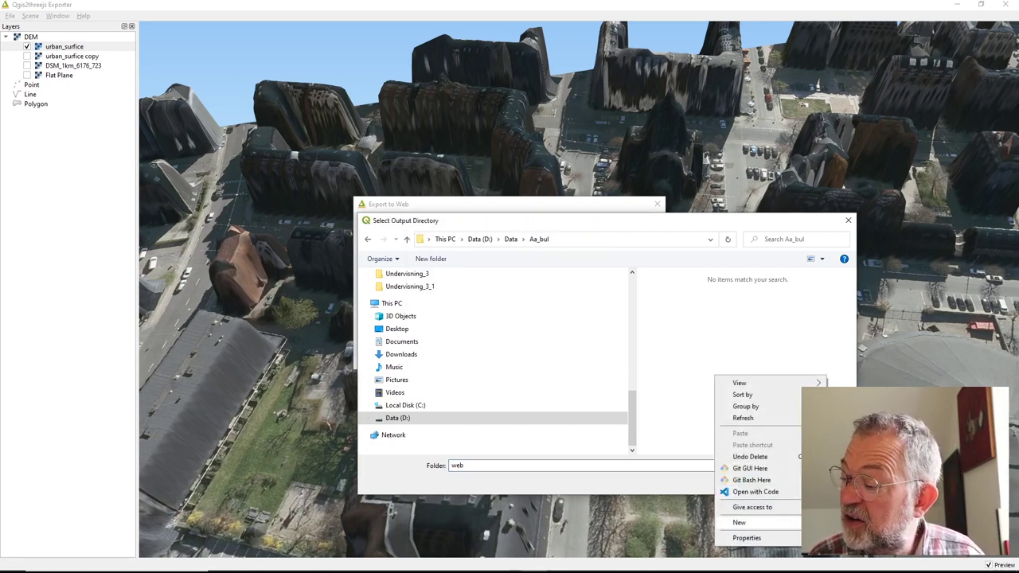
pyautogui.click(836, 523)
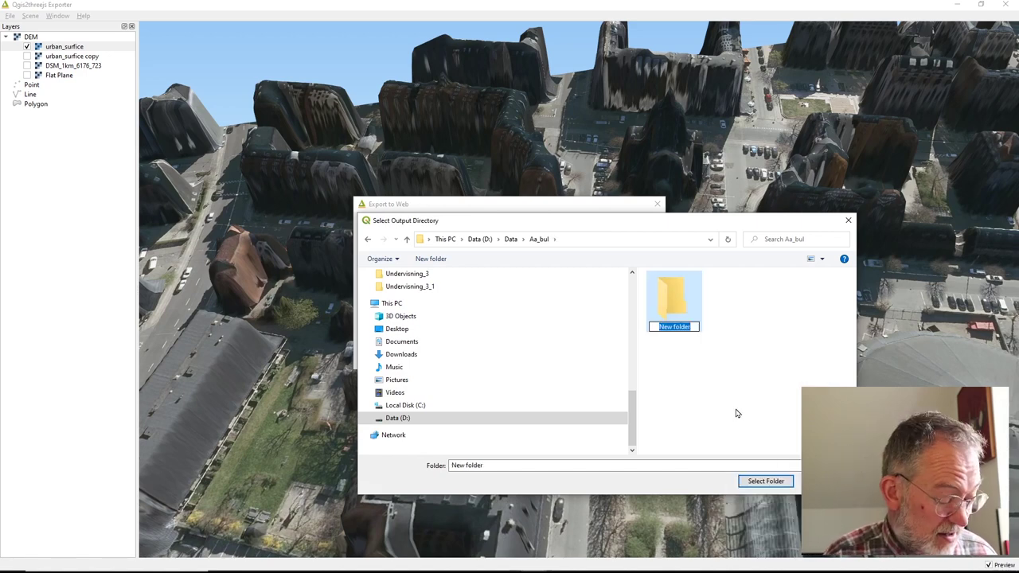
pyautogui.write('web')
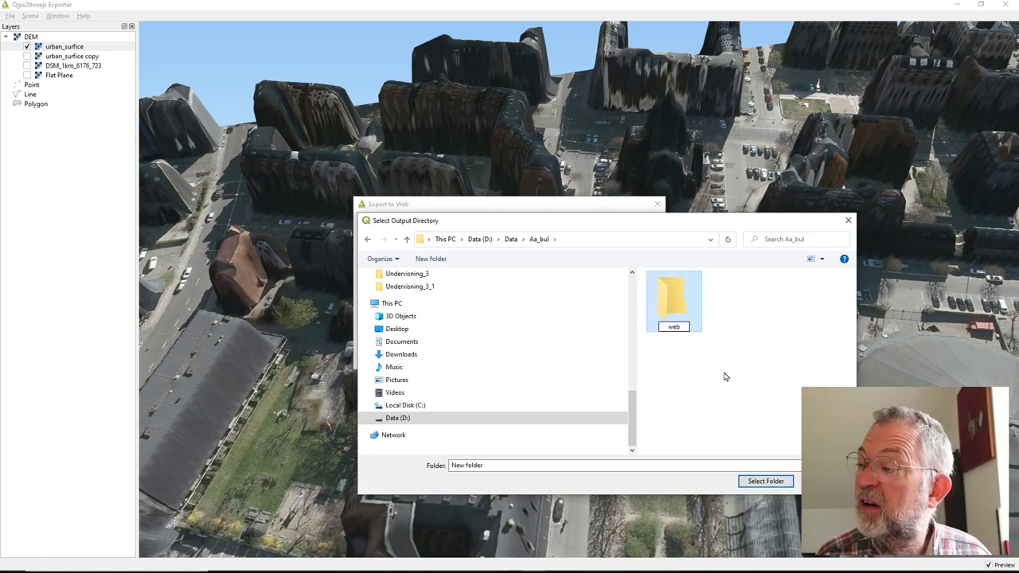
pyautogui.click(677, 311)
# Step: Accept the web folder, enable running the viewer locally, and disable opening it in a browser
pyautogui.click(765, 481)
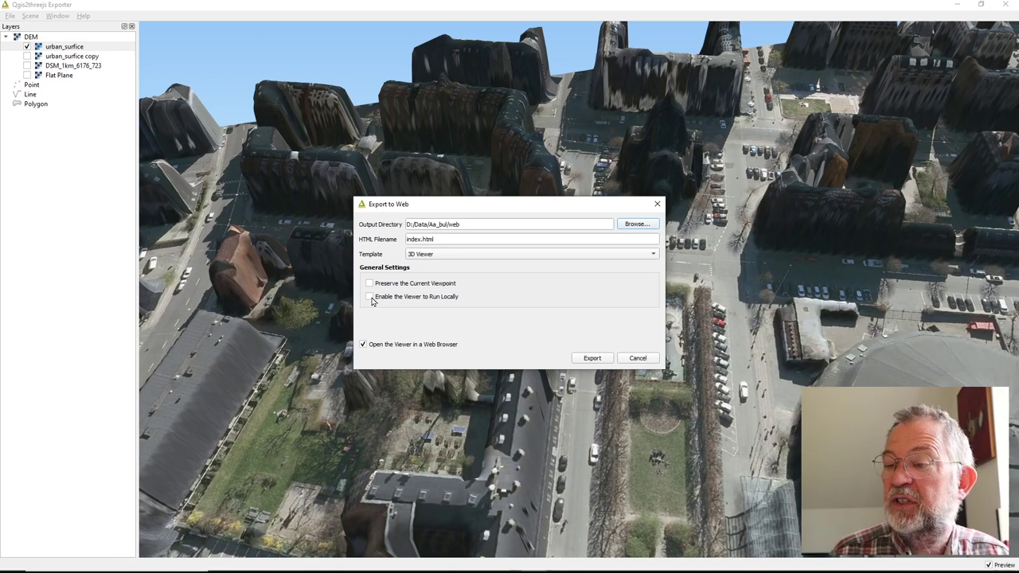
pyautogui.click(369, 297)
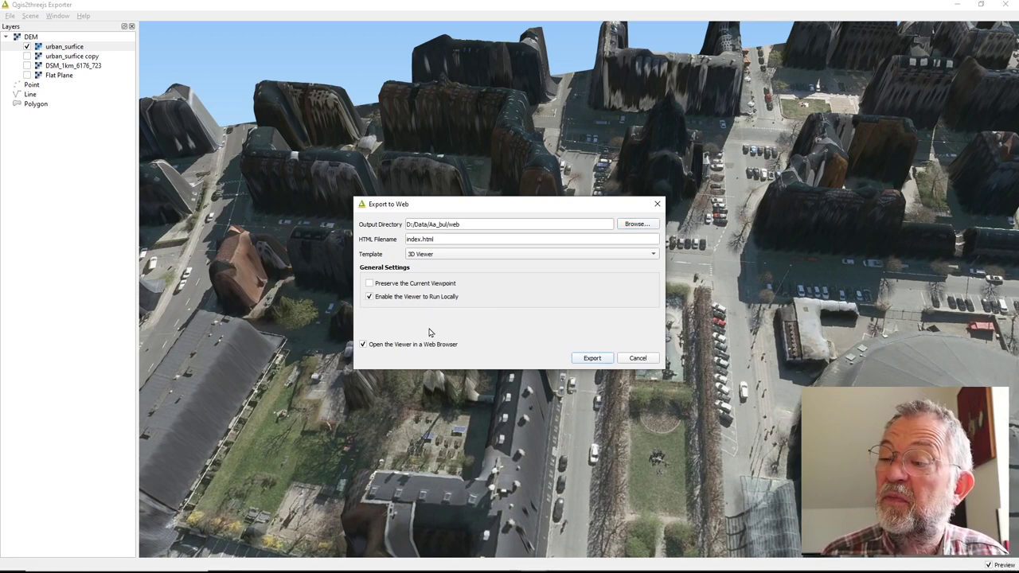
pyautogui.click(363, 344)
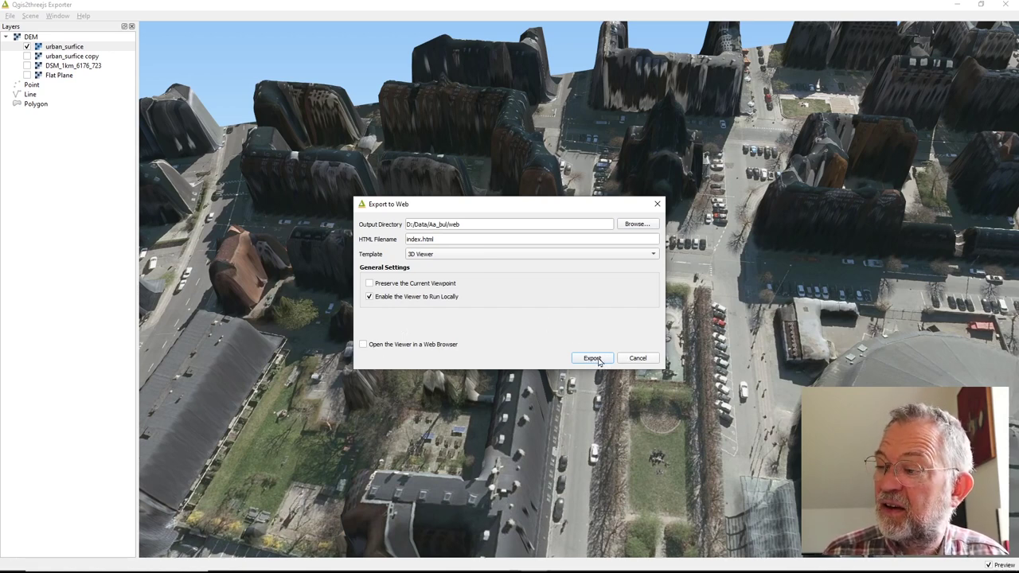
# Step: Cancel the web export, then enable urban_surface surrounding blocks at size 3, roughness 1
pyautogui.click(636, 359)
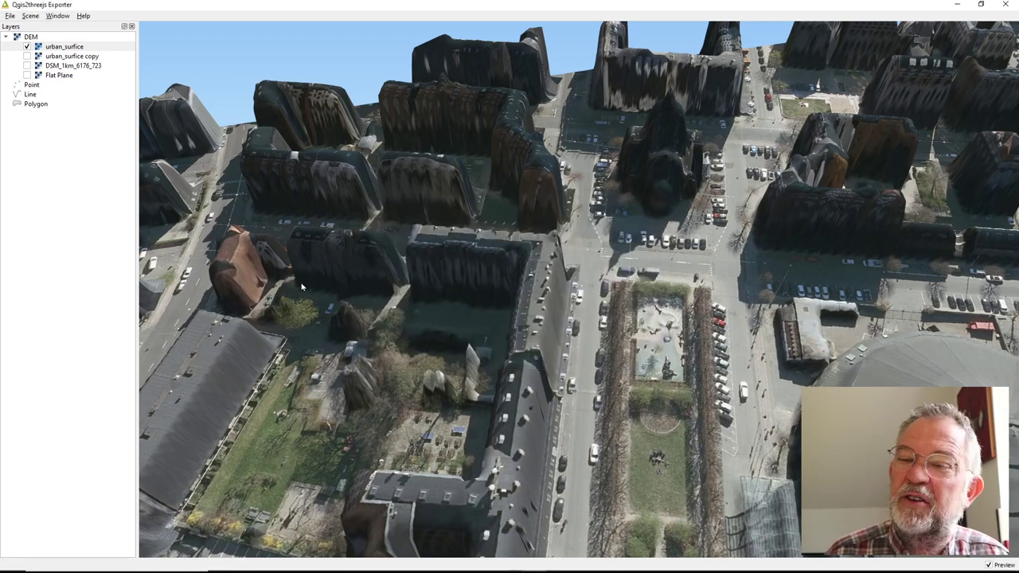
pyautogui.rightClick(82, 50)
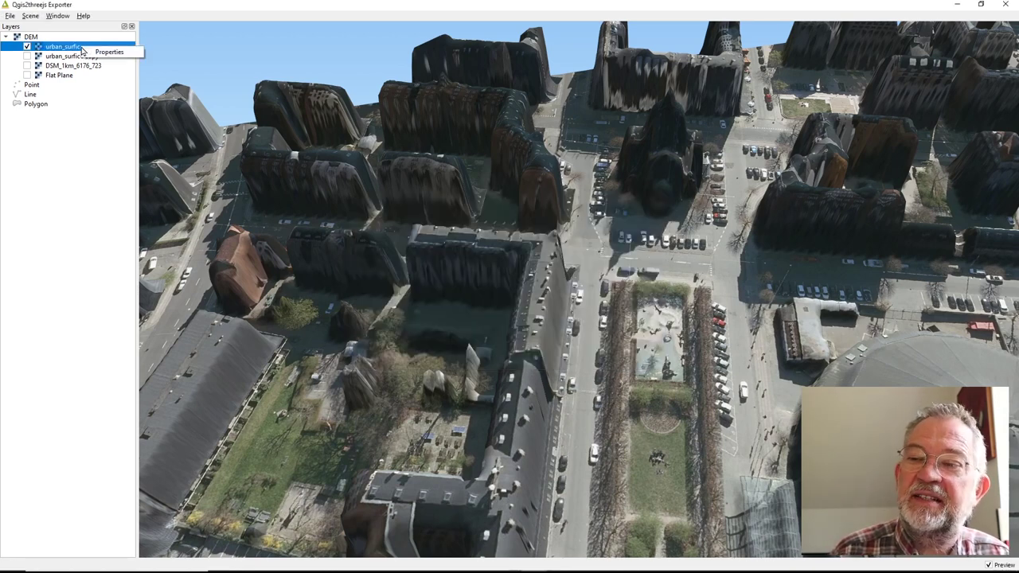
pyautogui.click(120, 59)
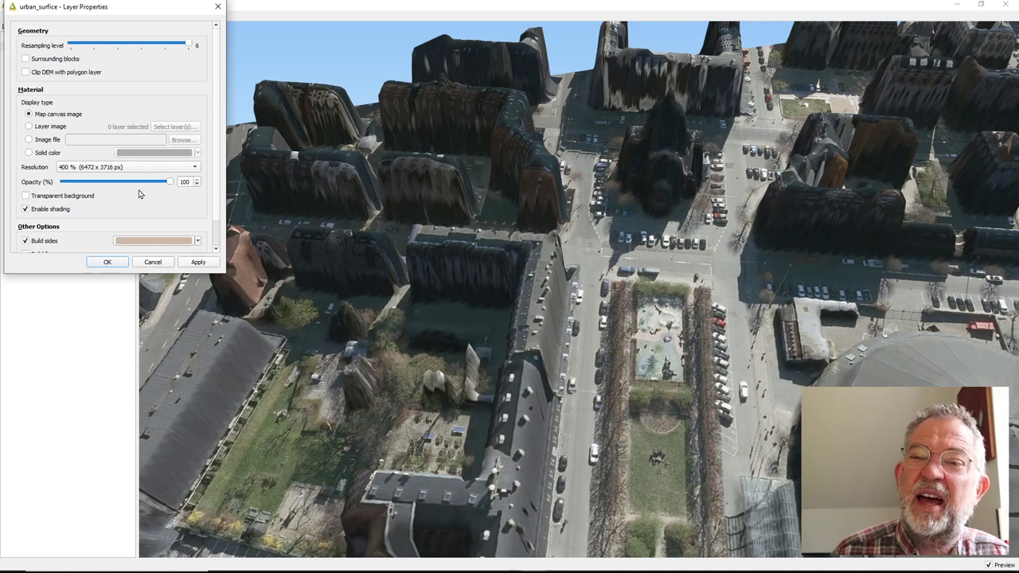
pyautogui.click(25, 58)
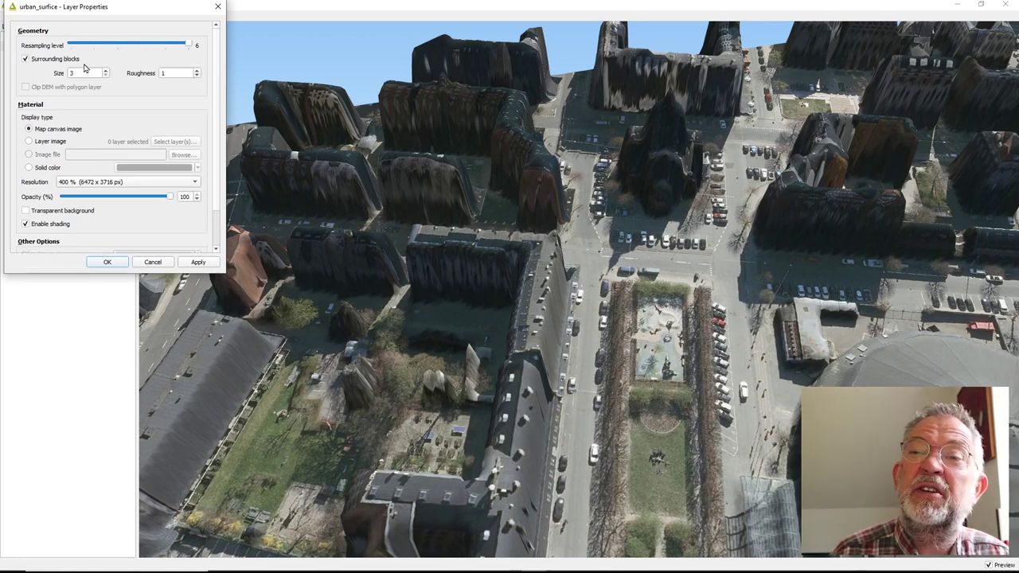
pyautogui.click(111, 262)
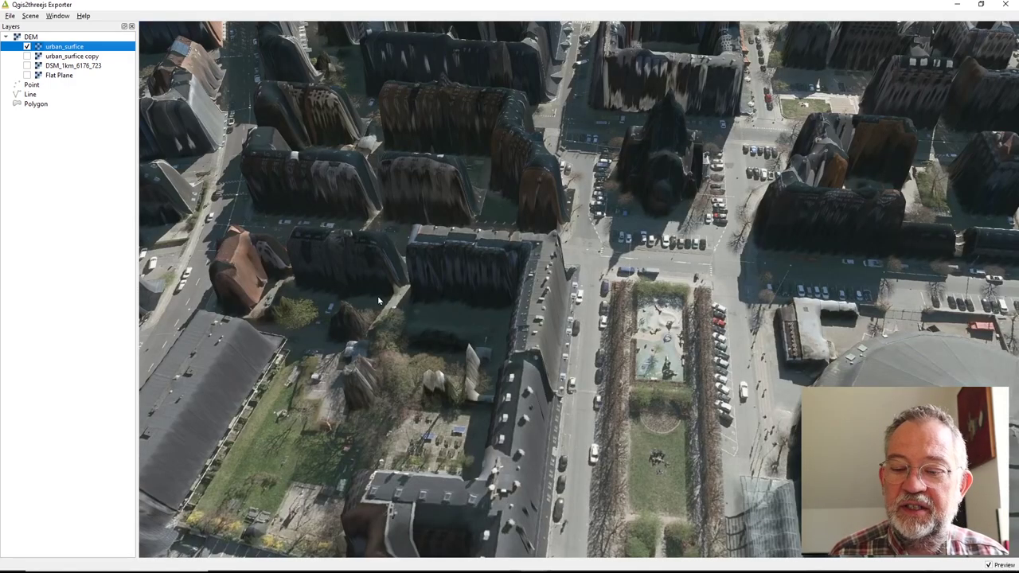
# Step: Zoom and orbit around the widened 3D city to inspect the arched hall, dome and lakes
pyautogui.scroll(-5, 415, 302)
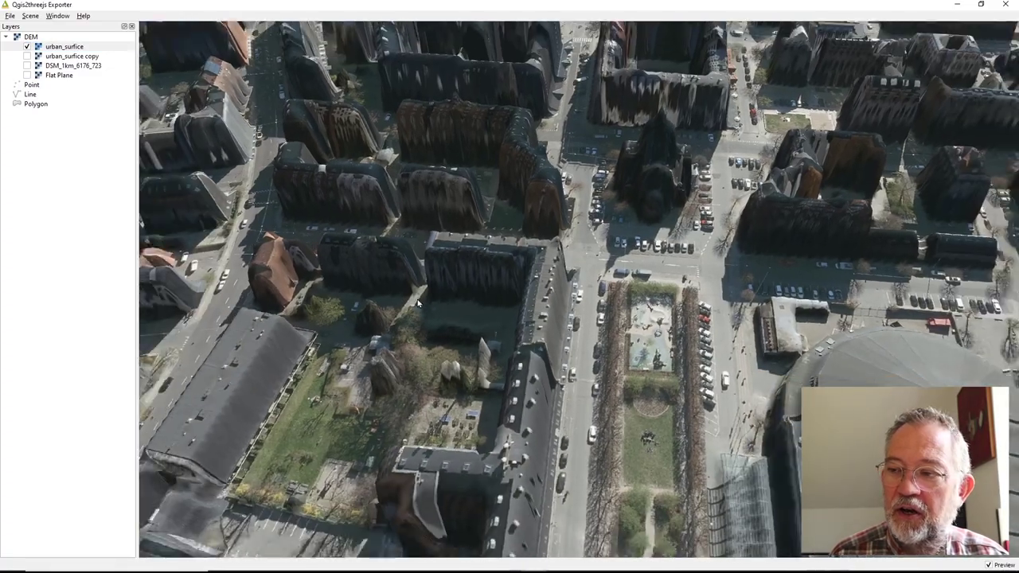
pyautogui.scroll(-5, 417, 302)
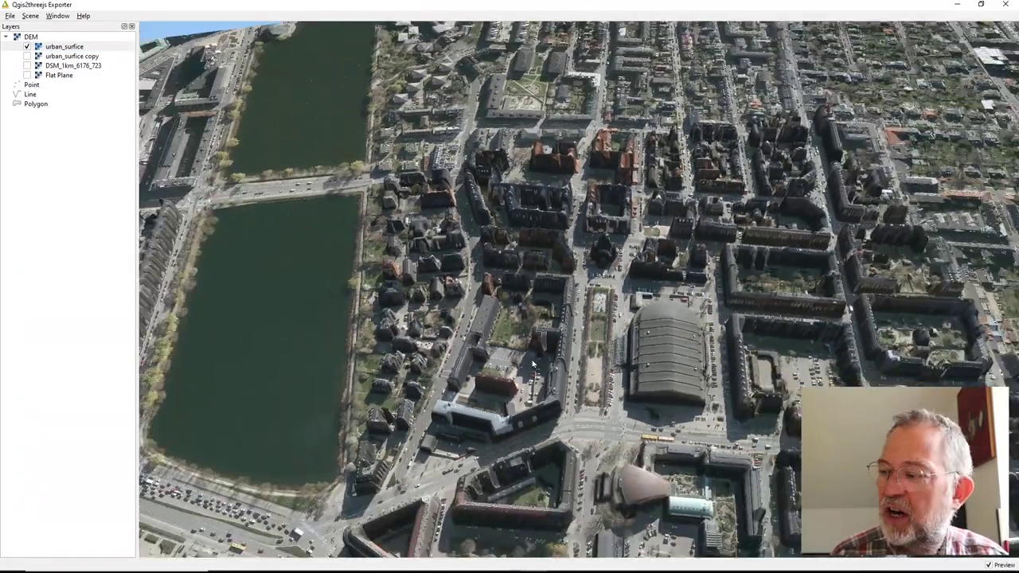
pyautogui.moveTo(533, 363); pyautogui.dragTo(148, 316)
pyautogui.doubleClick(542, 318)
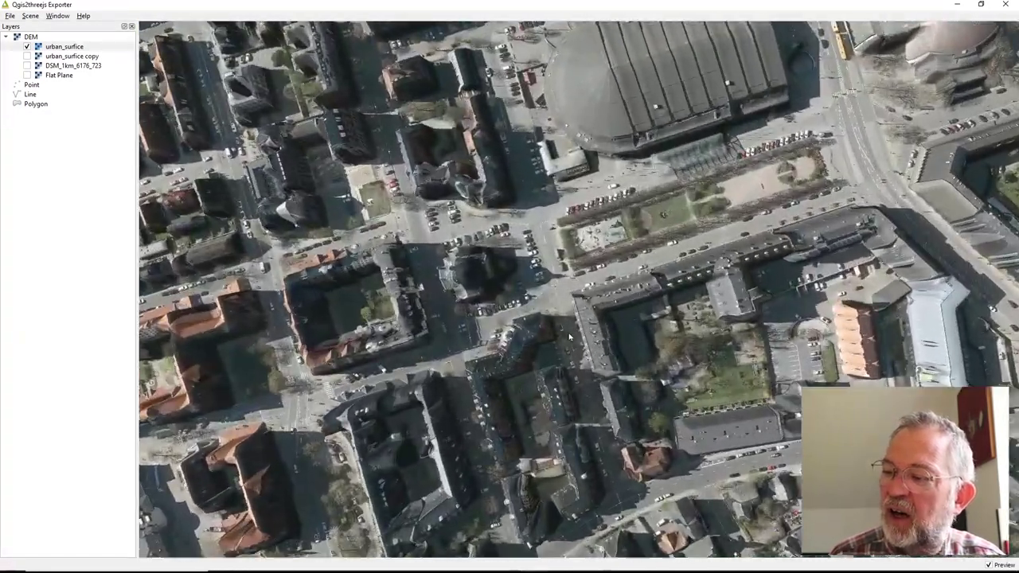
pyautogui.scroll(5, 562, 330)
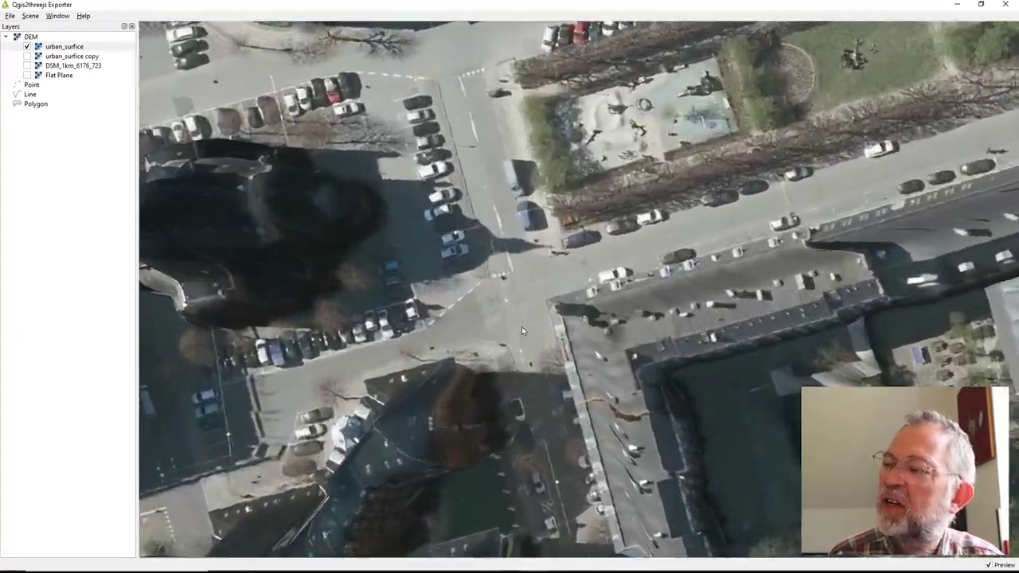
pyautogui.moveTo(522, 326); pyautogui.dragTo(517, 286)
pyautogui.scroll(-5, 513, 284)
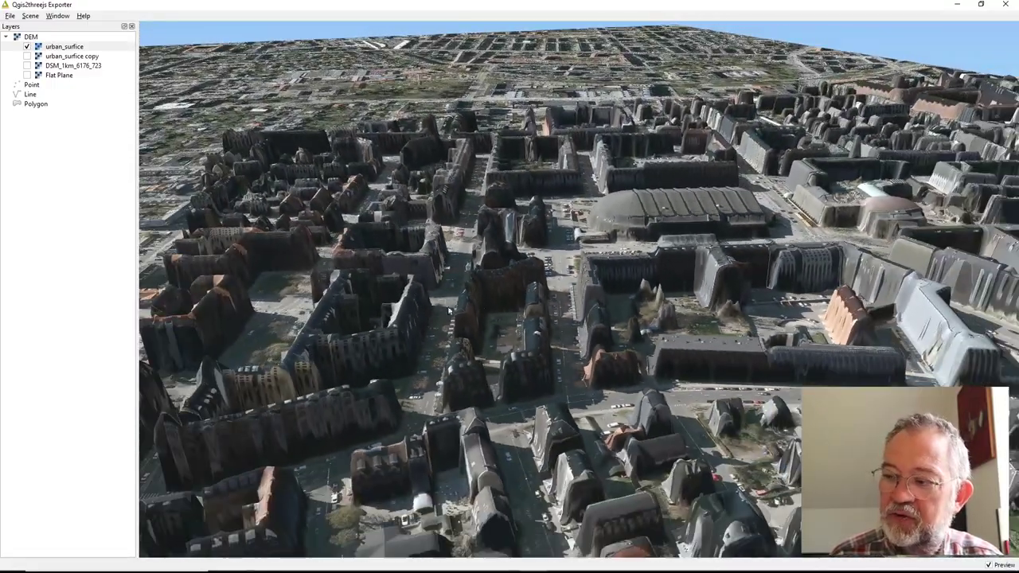
pyautogui.doubleClick(513, 284)
pyautogui.scroll(-5, 578, 289)
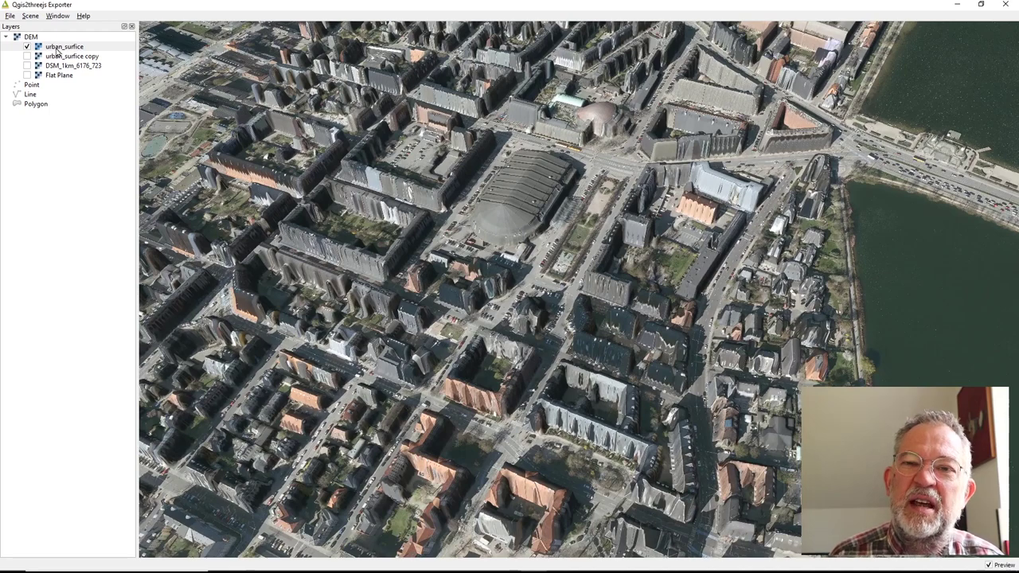
# Step: Start Export to Web and set the output folder to D:/Data/Aa_bul/web
pyautogui.click(9, 16)
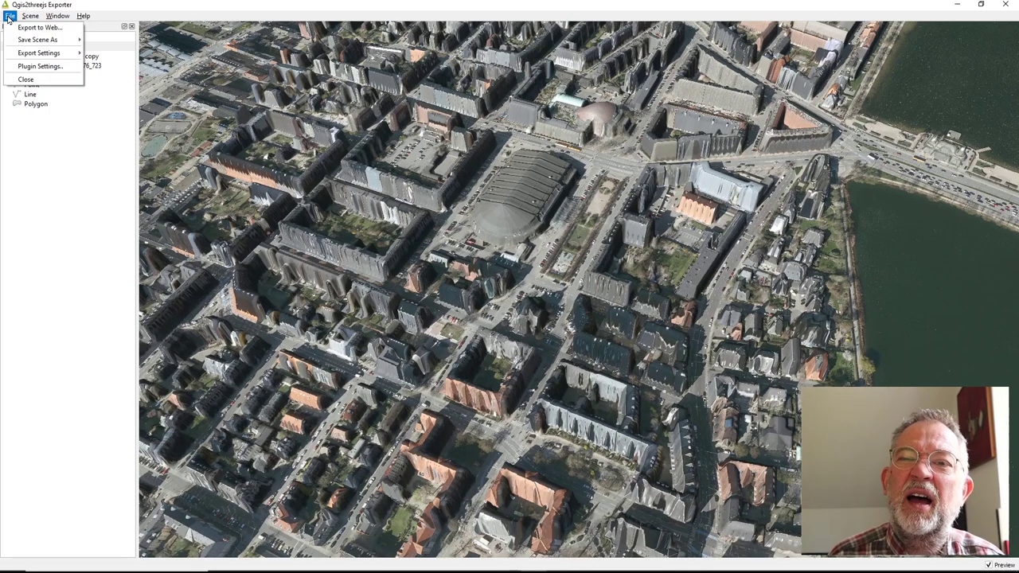
pyautogui.click(19, 29)
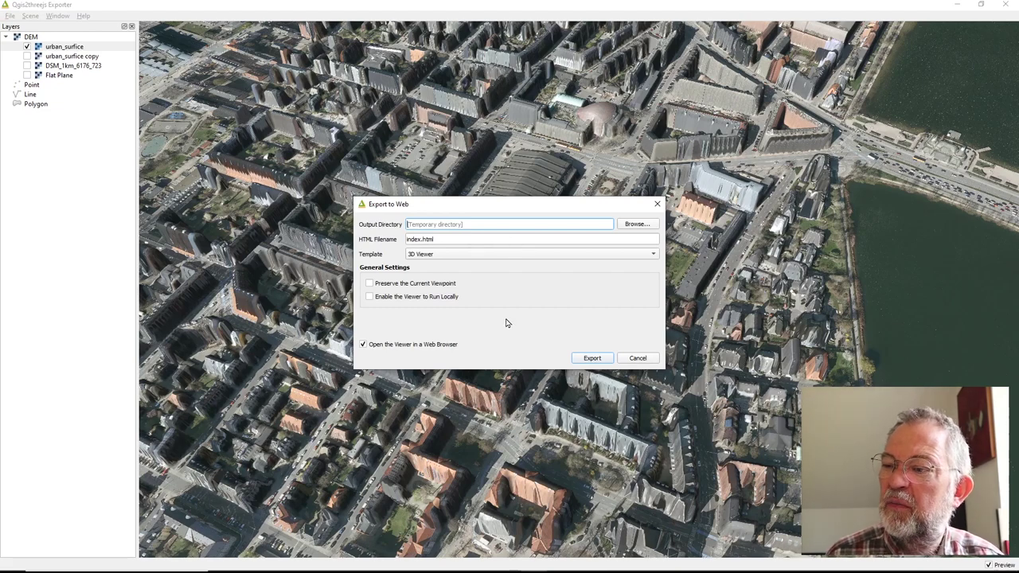
pyautogui.click(642, 225)
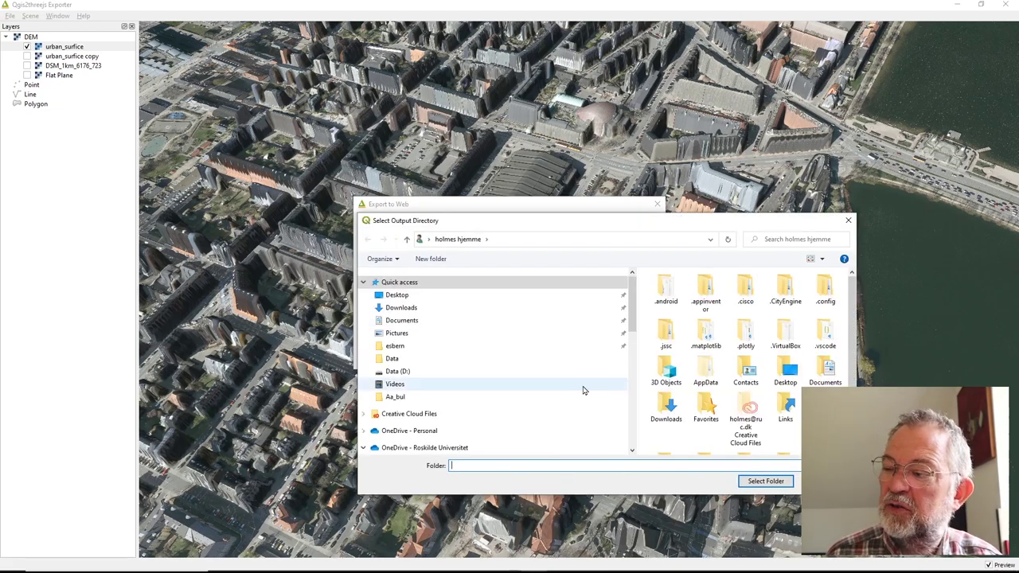
pyautogui.scroll(-10, 500, 425)
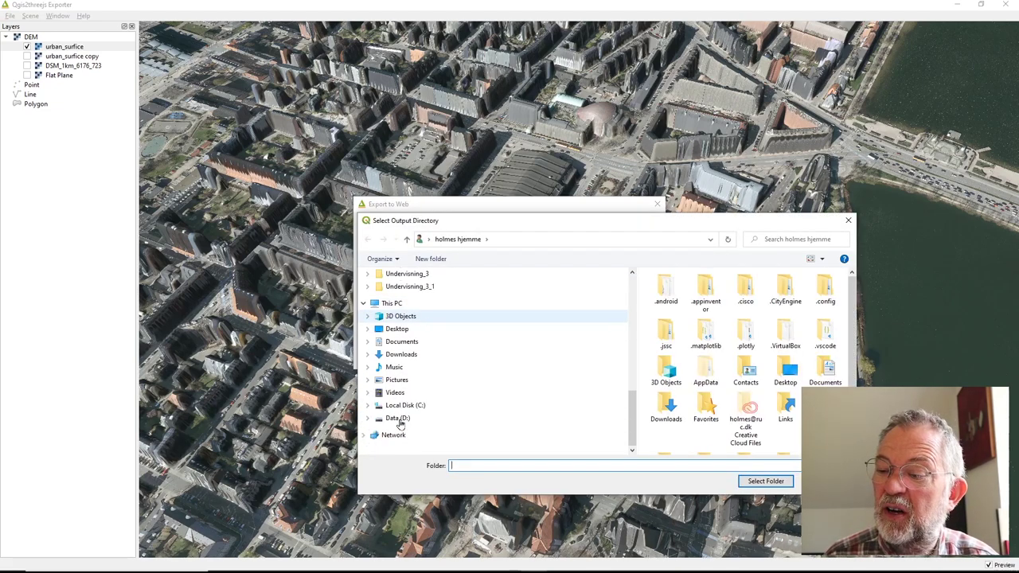
pyautogui.click(397, 419)
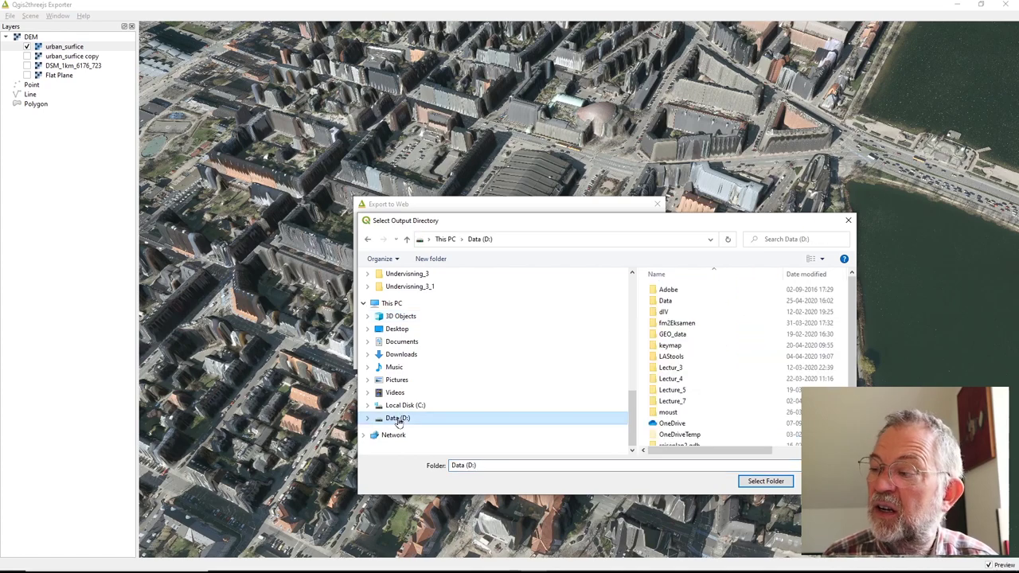
pyautogui.doubleClick(673, 301)
pyautogui.doubleClick(667, 379)
pyautogui.click(673, 309)
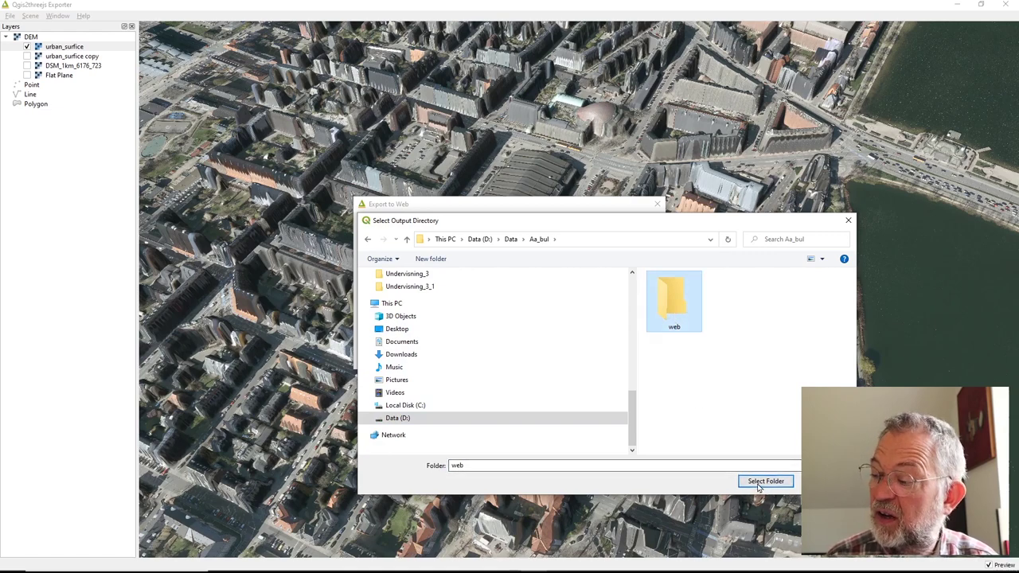
pyautogui.click(744, 484)
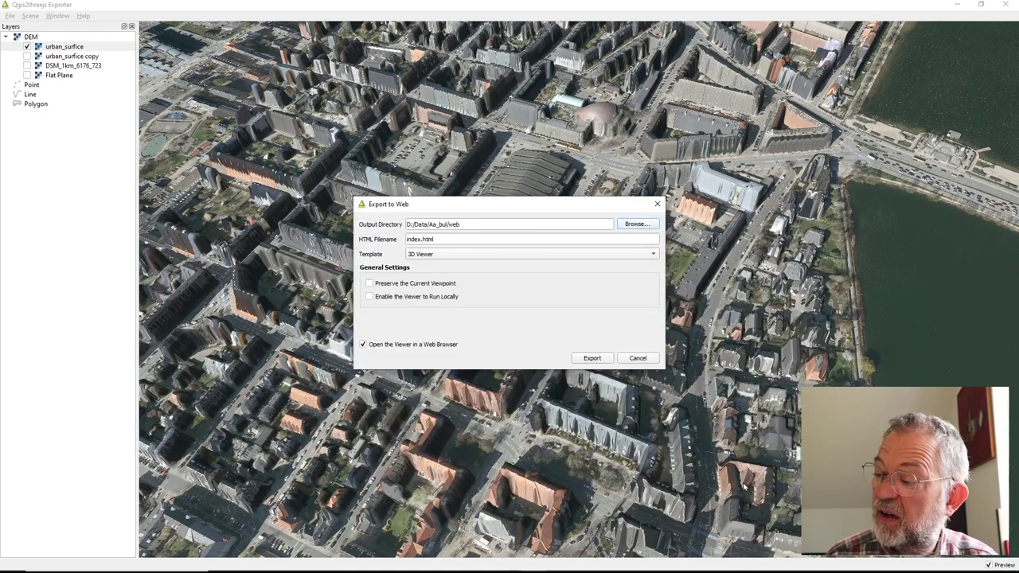
# Step: Enable Run Locally, disable Open in Web Browser, and run the export
pyautogui.click(369, 297)
pyautogui.click(364, 346)
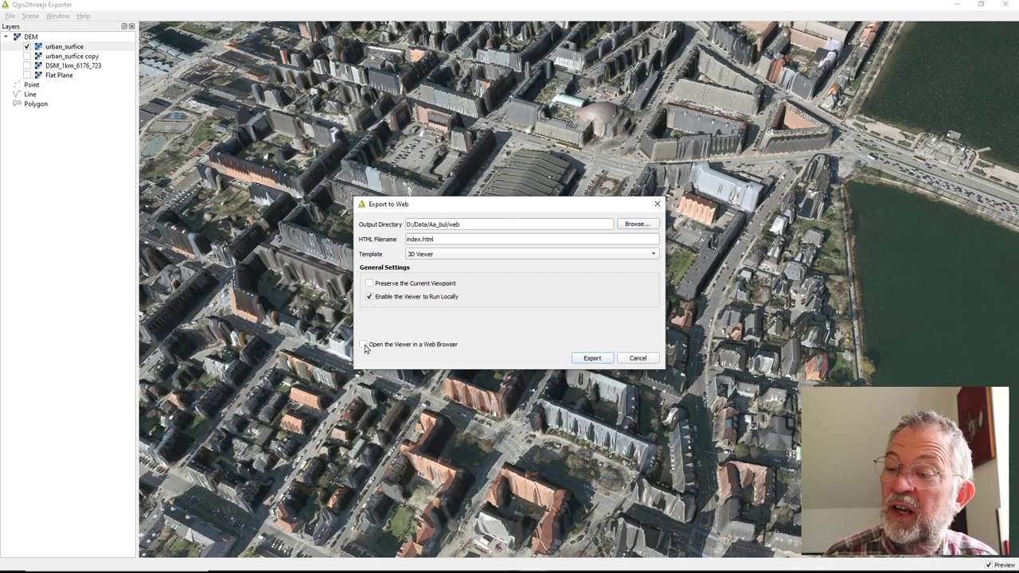
pyautogui.click(593, 358)
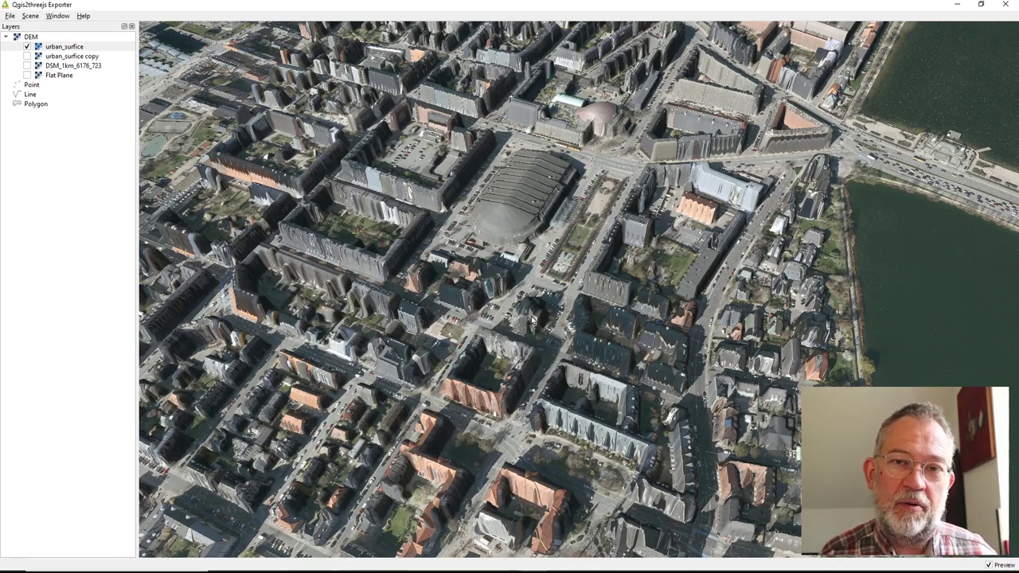
# Step: After the export finishes, bring the D:\Data\Aa_bul Explorer window to the front
pyautogui.hotkey('alt', 'Tab')
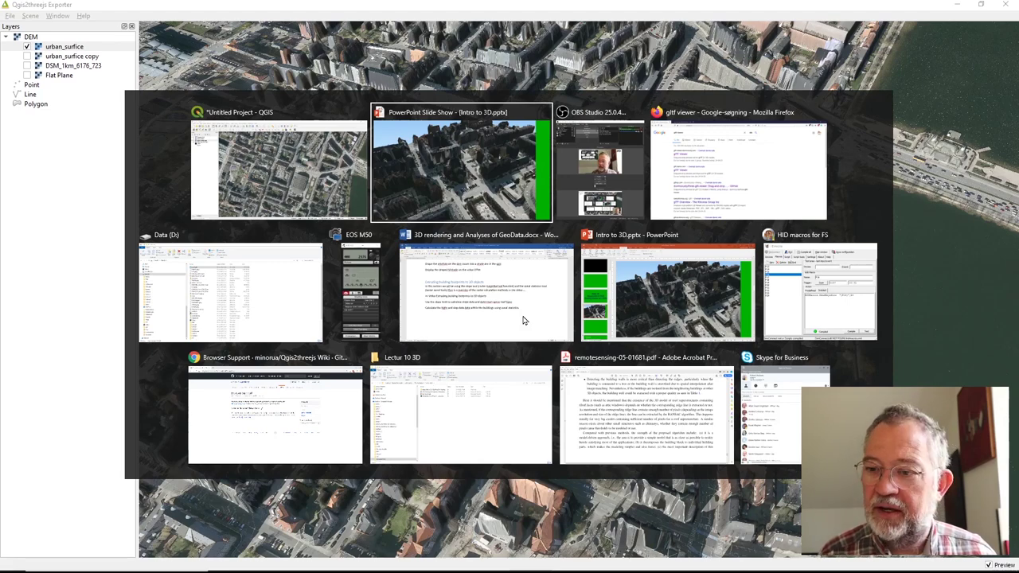
pyautogui.hotkey('alt', 'Tab')
pyautogui.hotkey('alt', 'Tab')
pyautogui.hotkey('alt', 'Tab')
pyautogui.press('Escape')
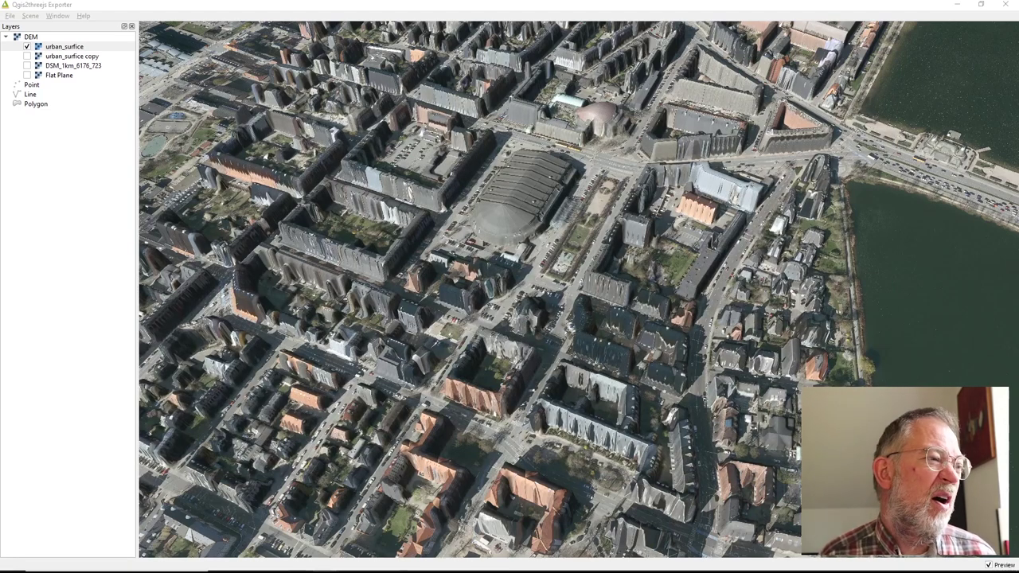
pyautogui.hotkey('alt', 'Tab')
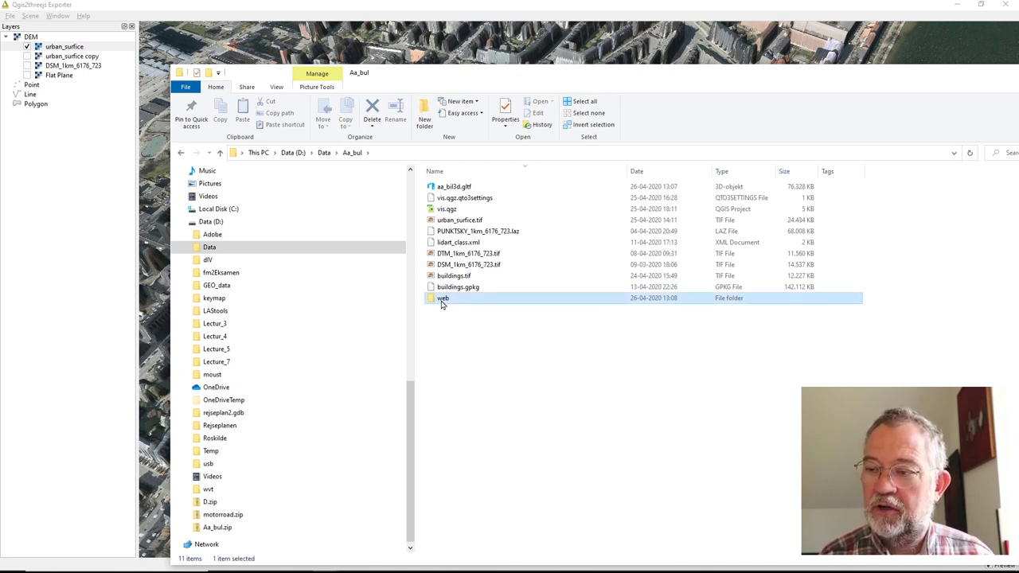
# Step: Open index.html from the exported web folder in the browser
pyautogui.doubleClick(443, 301)
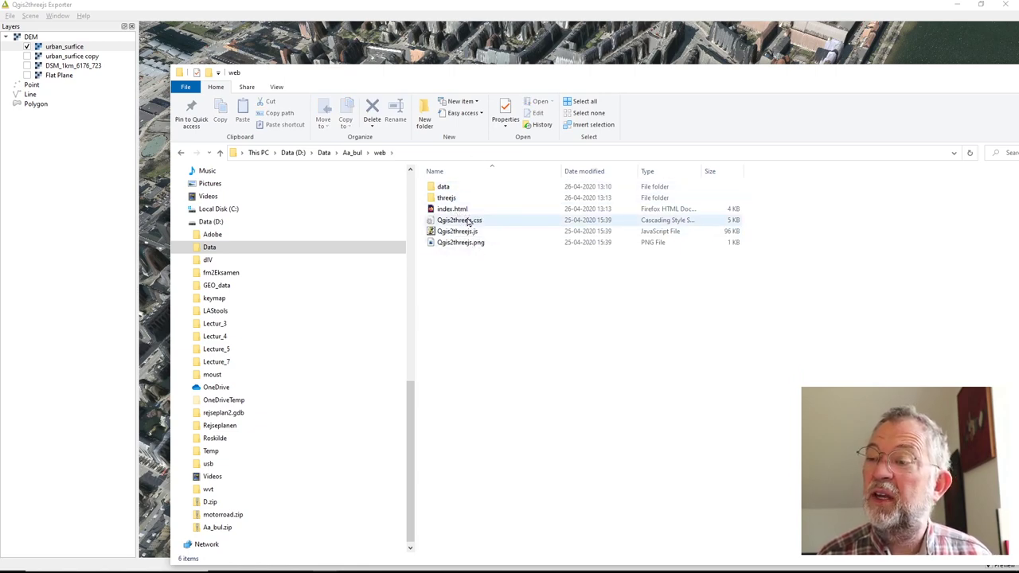
pyautogui.click(453, 210)
pyautogui.doubleClick(454, 212)
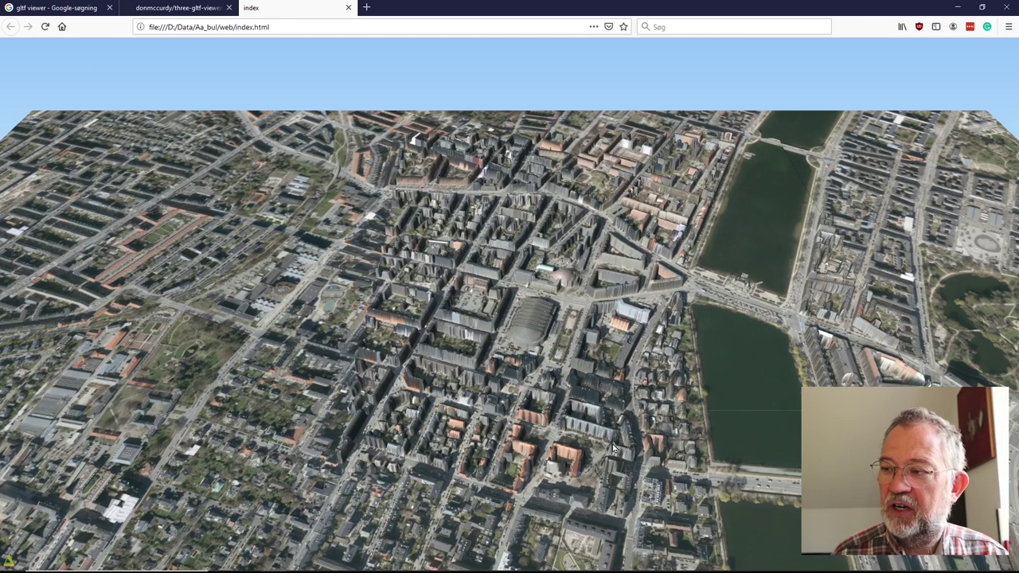
# Step: Zoom out over the draped city and orbit around the domed arena to an oblique view
pyautogui.scroll(-6, 605, 468)
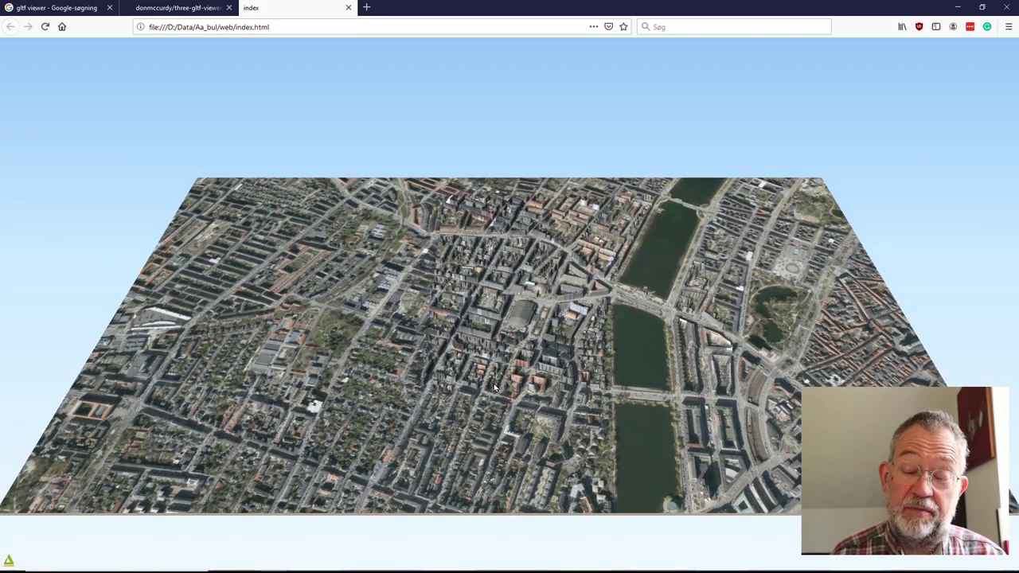
pyautogui.scroll(10, 510, 378)
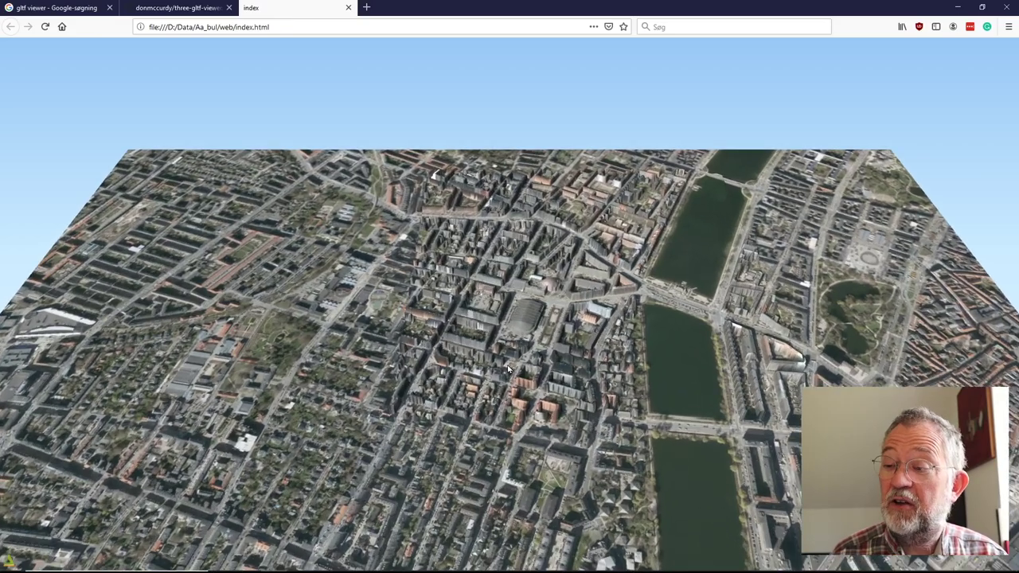
pyautogui.scroll(5, 541, 452)
pyautogui.scroll(5, 519, 460)
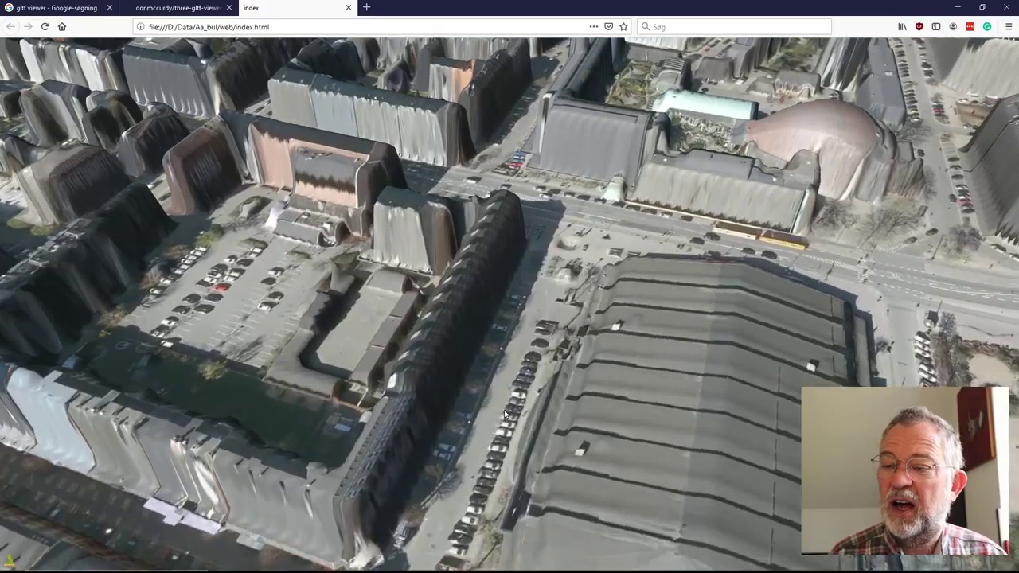
pyautogui.moveTo(504, 414); pyautogui.dragTo(337, 535, button='right')
pyautogui.moveTo(336, 535); pyautogui.dragTo(596, 503)
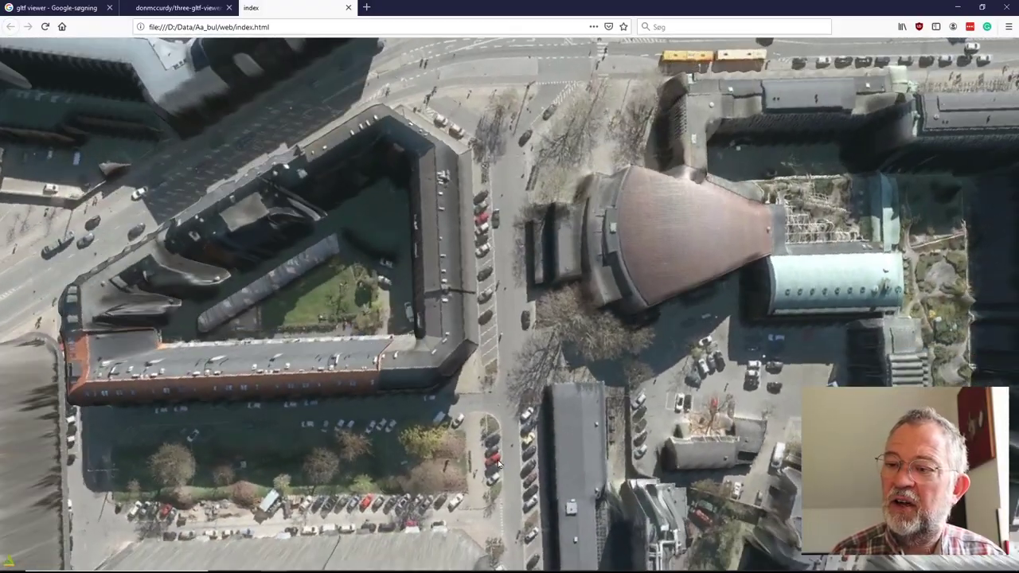
pyautogui.moveTo(496, 461); pyautogui.dragTo(354, 340)
# Step: Orbit to a near top-down view and zoom in on the park by the lake
pyautogui.scroll(-5, 355, 340)
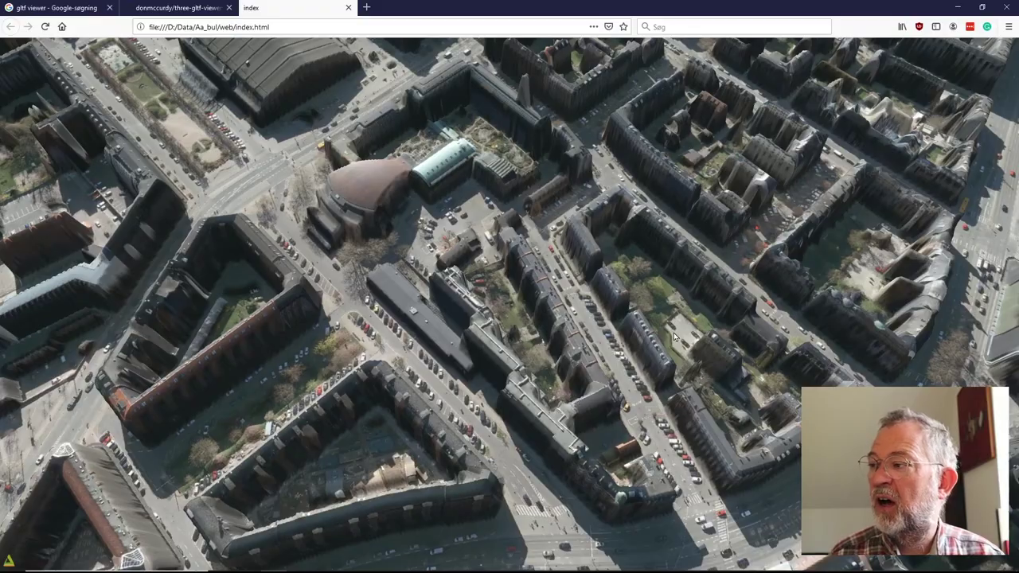
pyautogui.moveTo(673, 337); pyautogui.dragTo(594, 428)
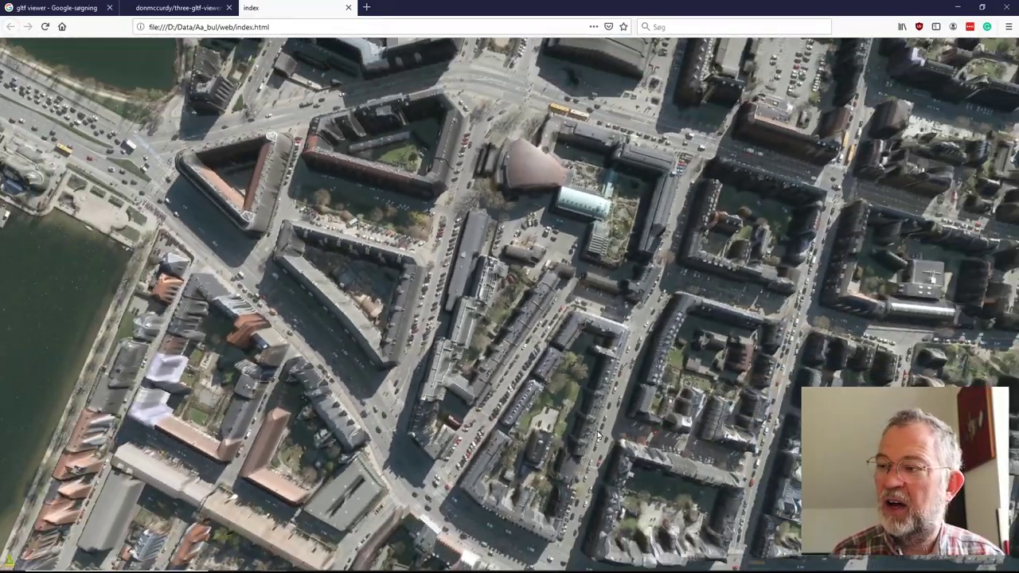
pyautogui.scroll(-3, 599, 436)
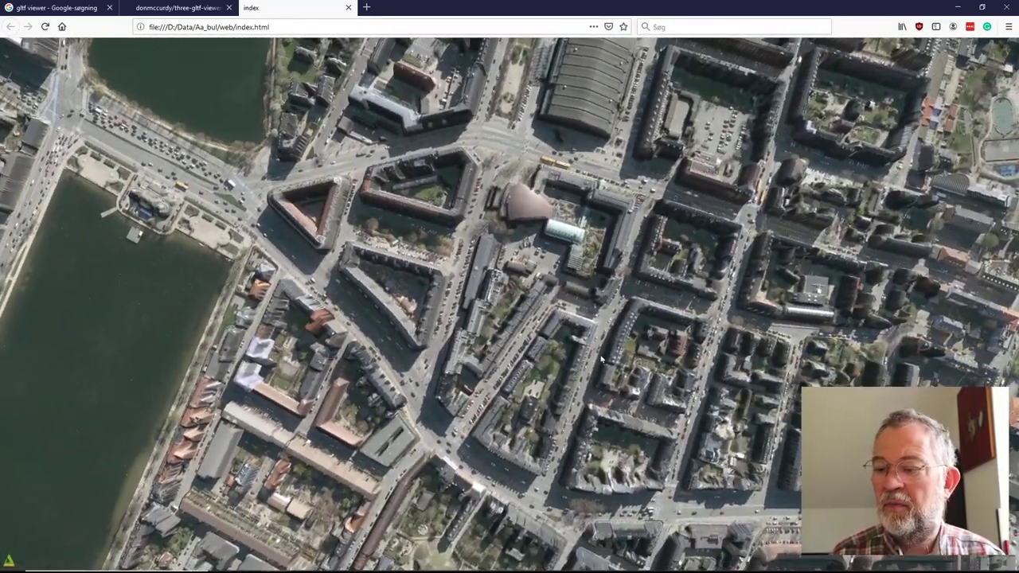
pyautogui.scroll(5, 613, 465)
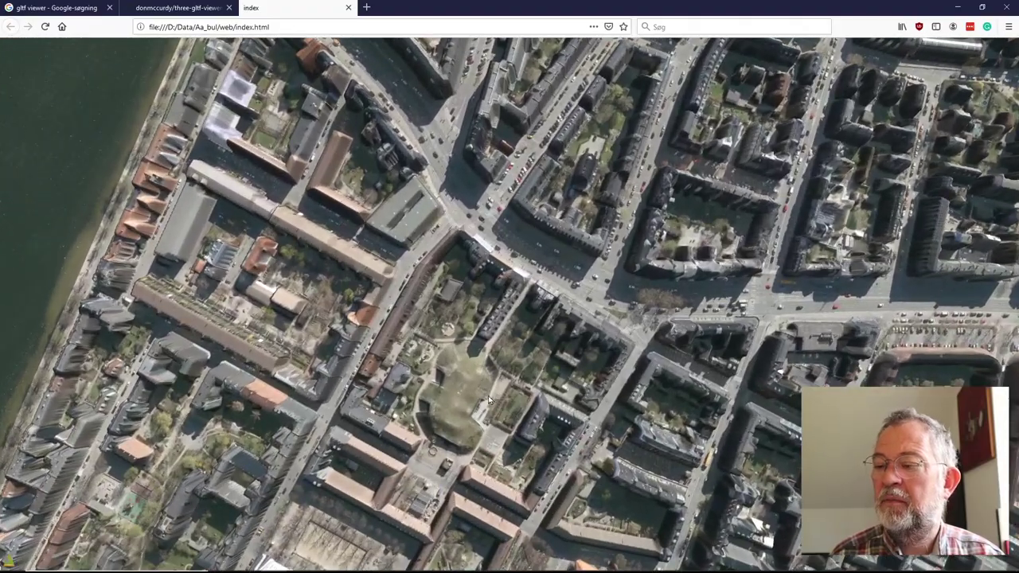
pyautogui.scroll(5, 487, 403)
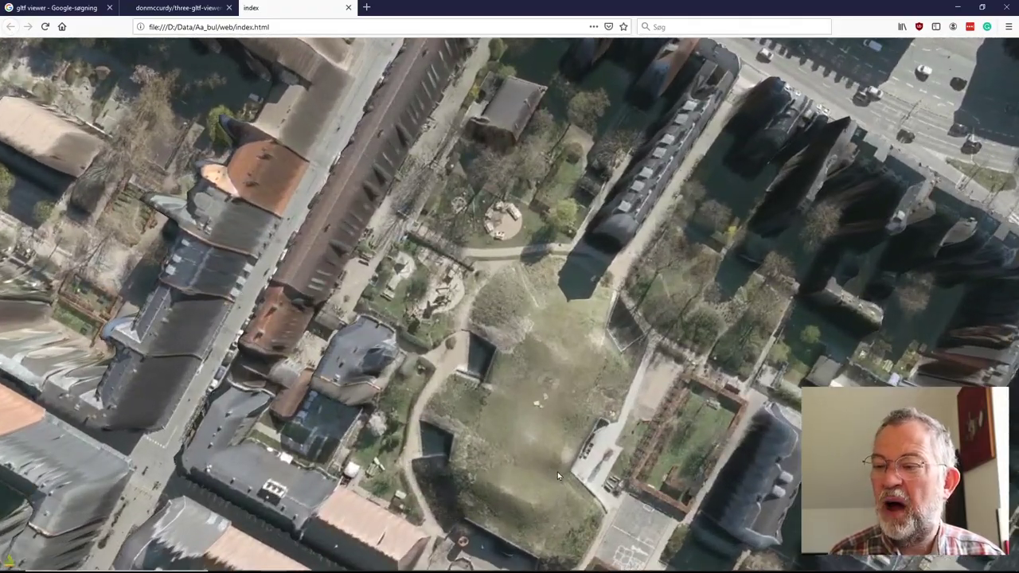
# Step: Orbit and tilt around the park to see the buildings from low oblique angles
pyautogui.moveTo(557, 471); pyautogui.dragTo(624, 430)
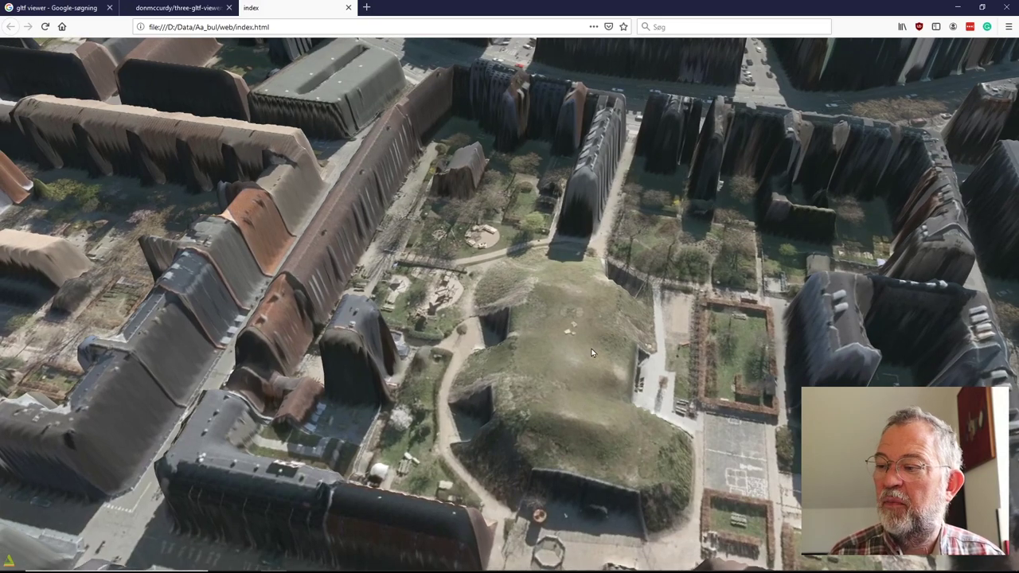
pyautogui.moveTo(738, 477); pyautogui.dragTo(598, 466)
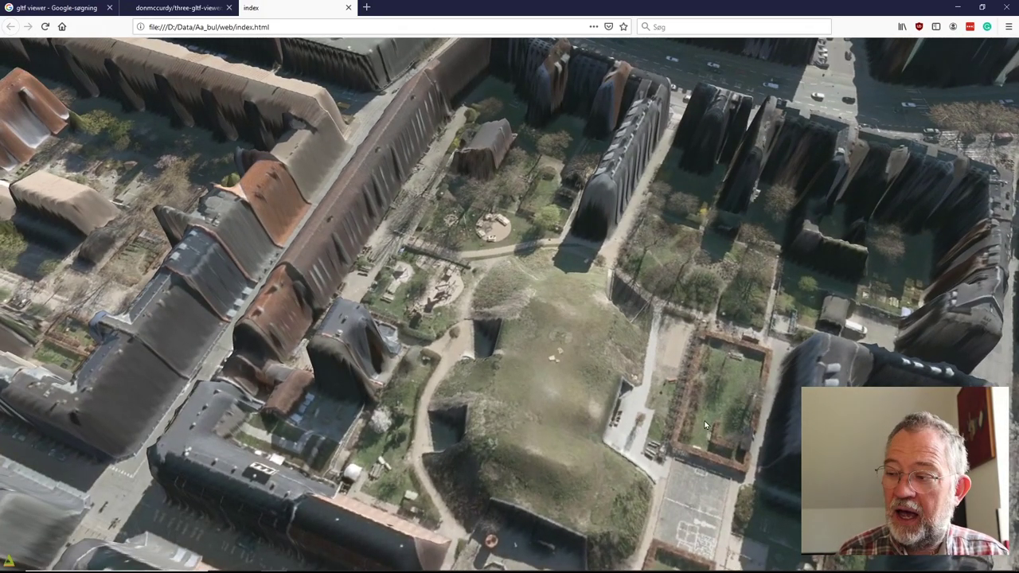
pyautogui.moveTo(704, 426); pyautogui.dragTo(553, 395)
pyautogui.moveTo(606, 451); pyautogui.dragTo(657, 439)
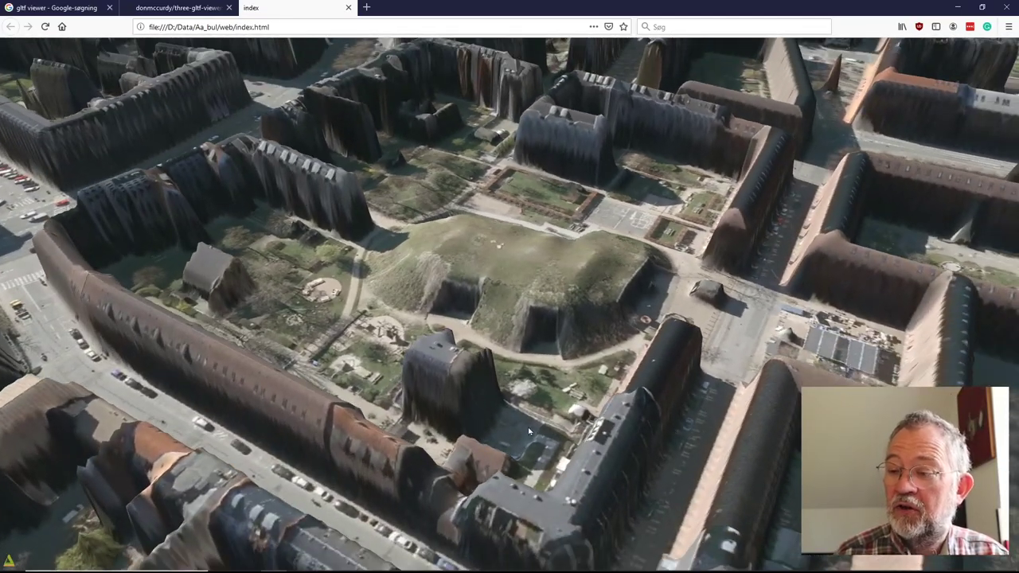
pyautogui.moveTo(524, 428); pyautogui.dragTo(558, 407)
pyautogui.moveTo(508, 378); pyautogui.dragTo(693, 457)
pyautogui.moveTo(477, 441); pyautogui.dragTo(510, 497)
# Step: Pan toward the lakes, view the lakeside palace low, then pull back wide
pyautogui.scroll(-5, 527, 475)
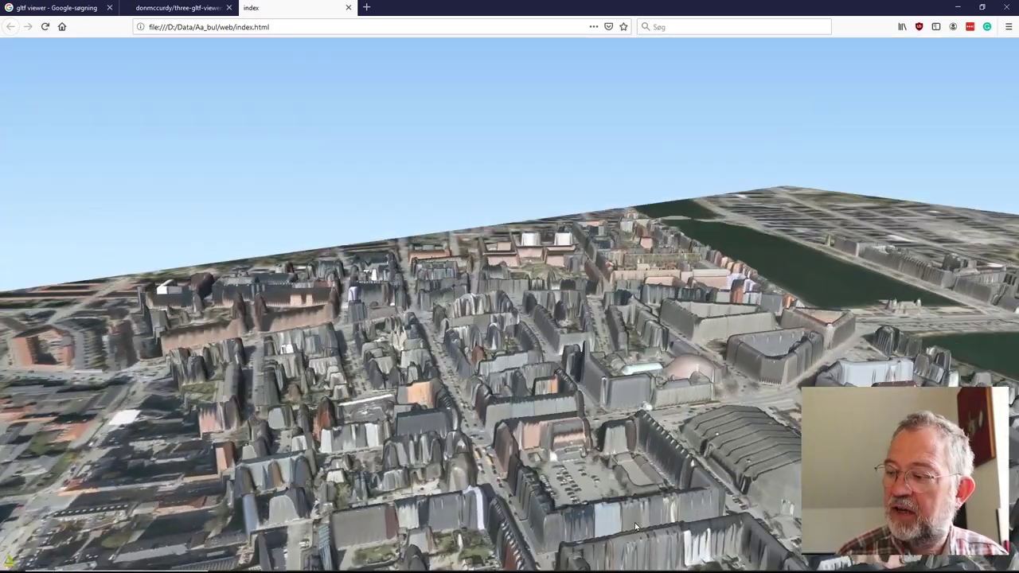
pyautogui.moveTo(635, 524); pyautogui.dragTo(568, 478)
pyautogui.scroll(5, 320, 476)
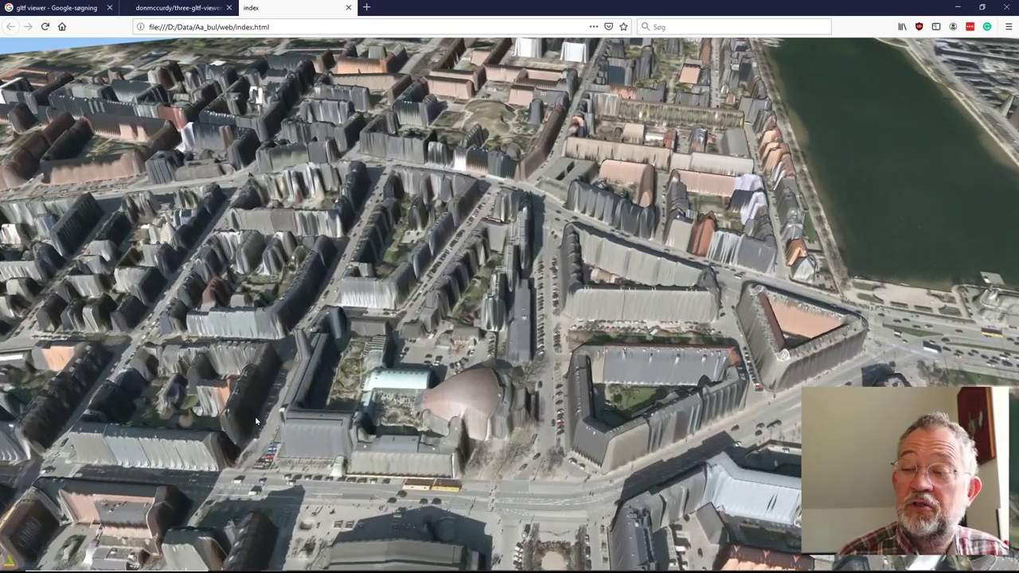
pyautogui.moveTo(256, 421); pyautogui.dragTo(267, 435)
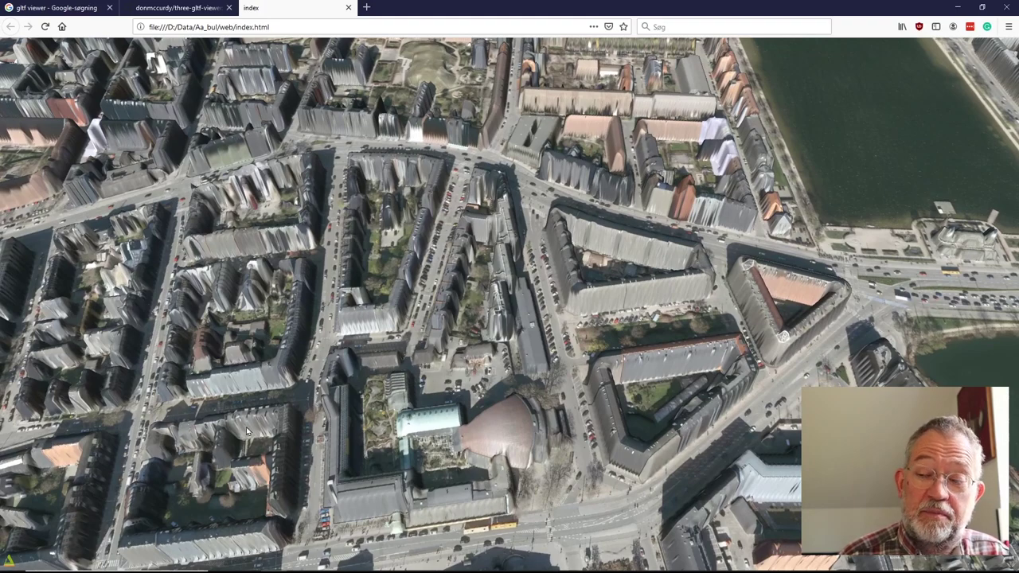
pyautogui.moveTo(585, 465); pyautogui.dragTo(290, 416, button='right')
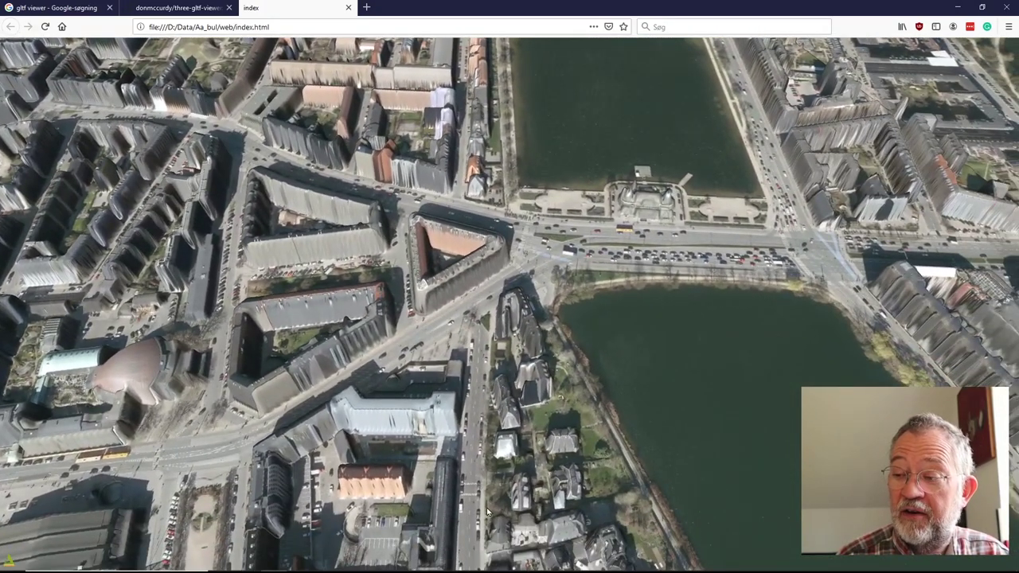
pyautogui.moveTo(552, 318); pyautogui.dragTo(466, 529, button='right')
pyautogui.scroll(-5, 484, 505)
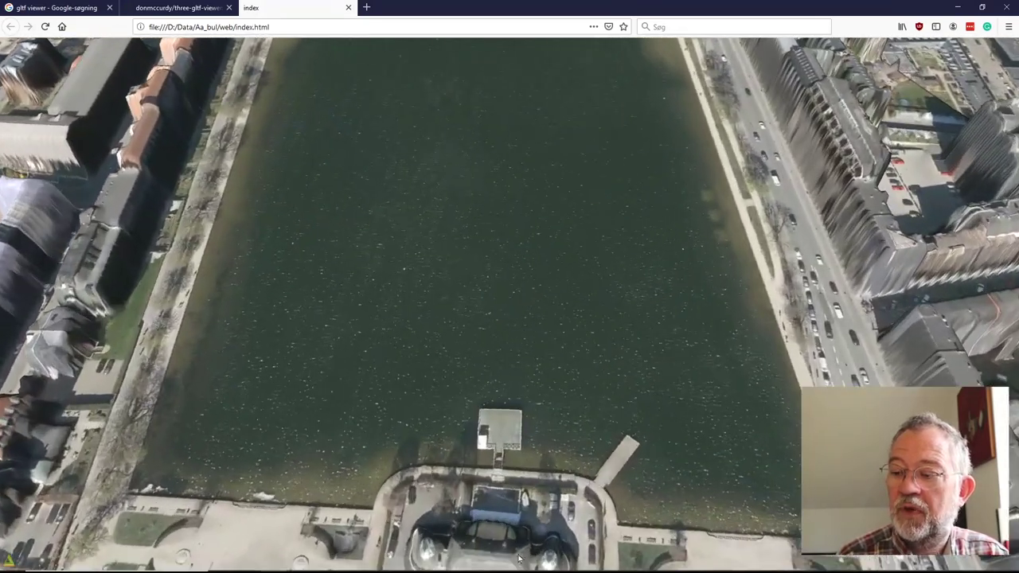
pyautogui.moveTo(502, 503); pyautogui.dragTo(445, 534)
pyautogui.scroll(5, 445, 534)
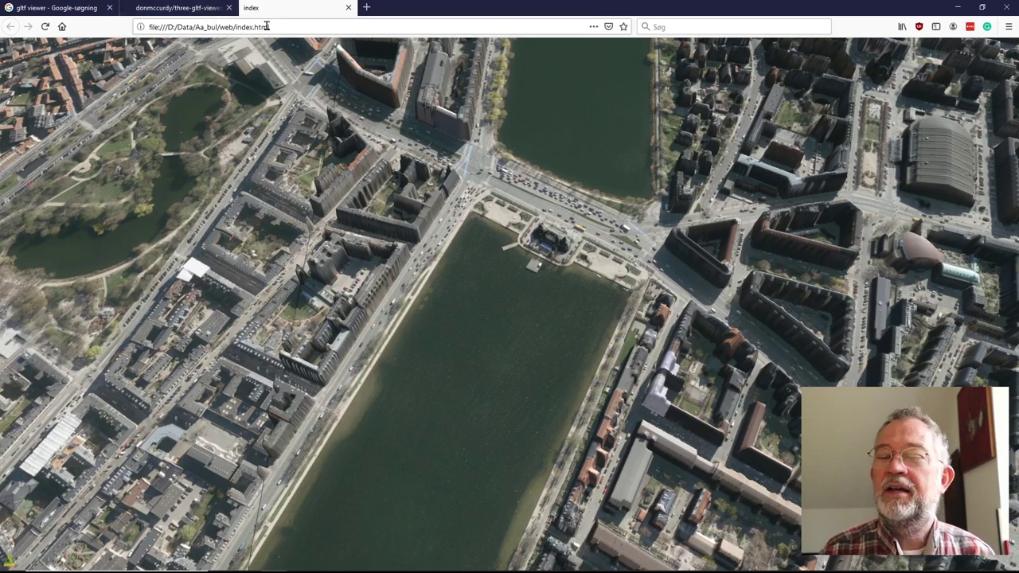
# Step: Open gltf-viewer.donmccurdy.com and drop aa_bil3d.gltf from the Aa_bul folder onto it
pyautogui.click(68, 8)
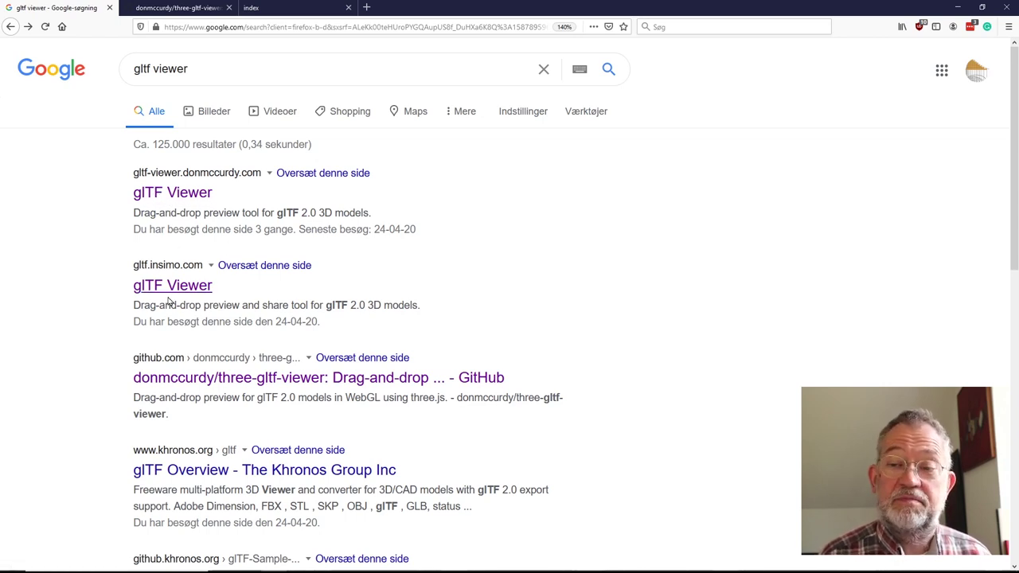
pyautogui.click(171, 194)
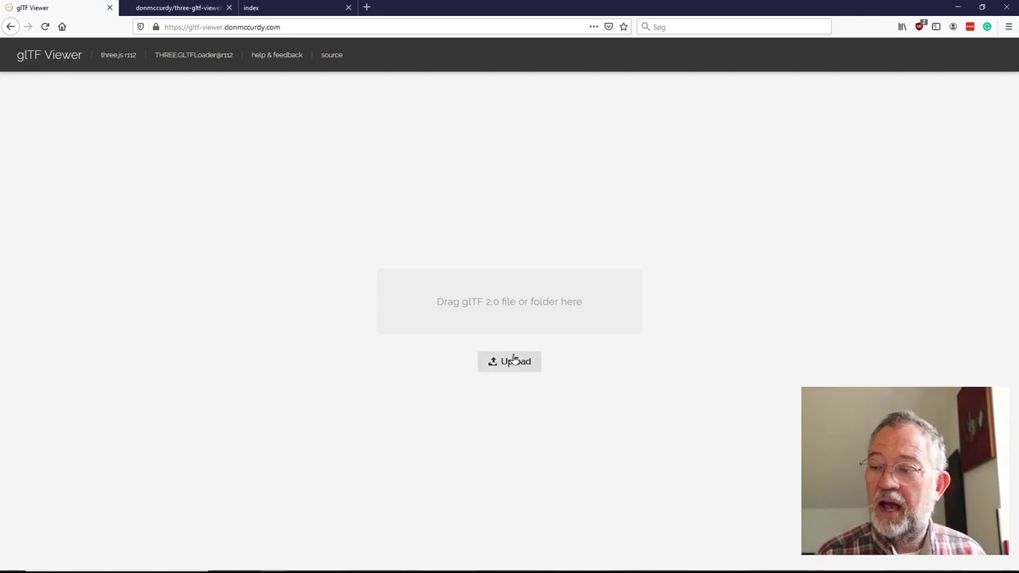
pyautogui.hotkey('alt', 'Tab')
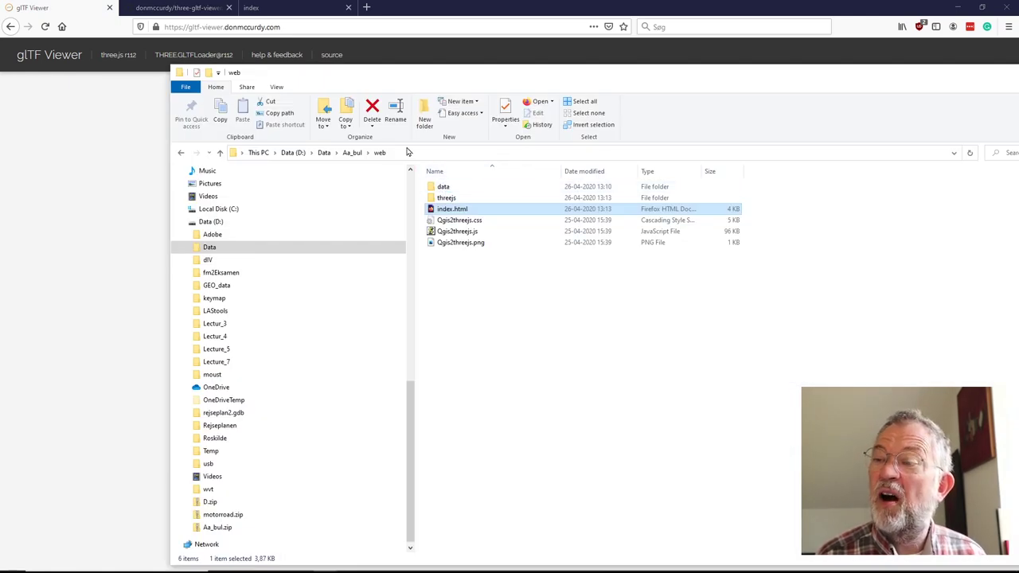
pyautogui.click(352, 153)
pyautogui.moveTo(450, 186); pyautogui.dragTo(157, 296)
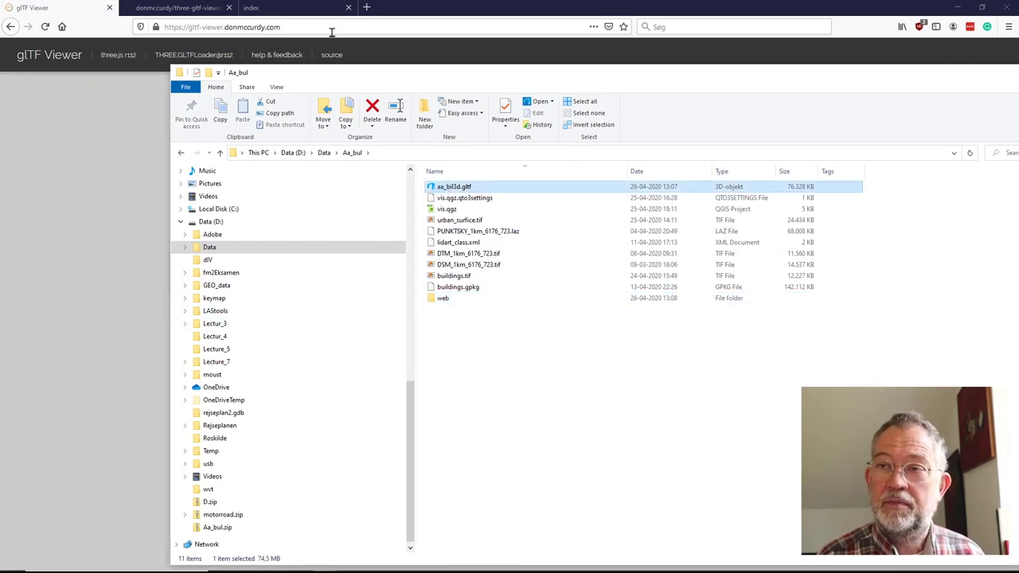
pyautogui.click(432, 4)
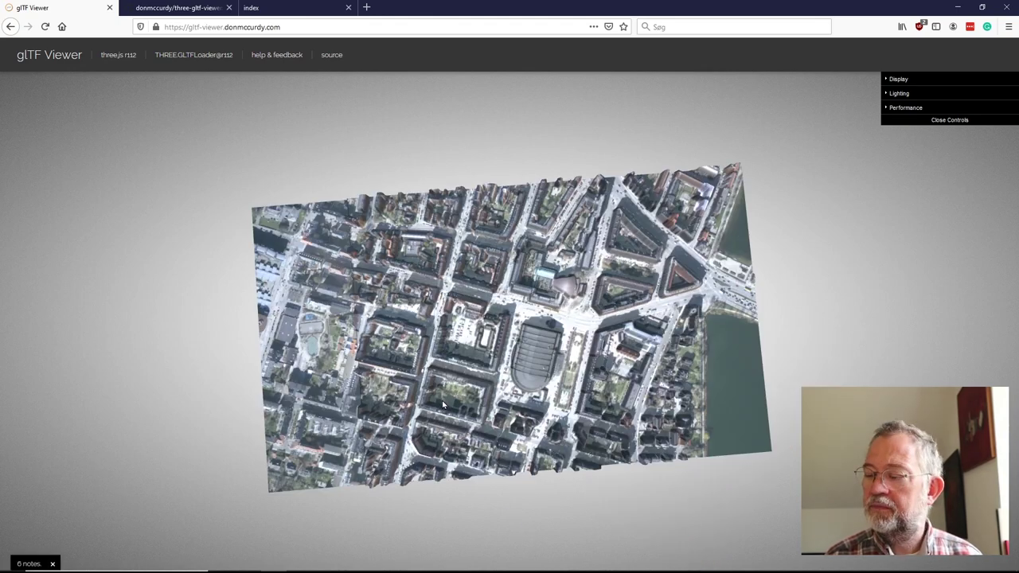
# Step: Orbit and zoom the loaded city model to an oblique view of the stadium
pyautogui.moveTo(510, 440); pyautogui.dragTo(413, 384)
pyautogui.scroll(6, 501, 432)
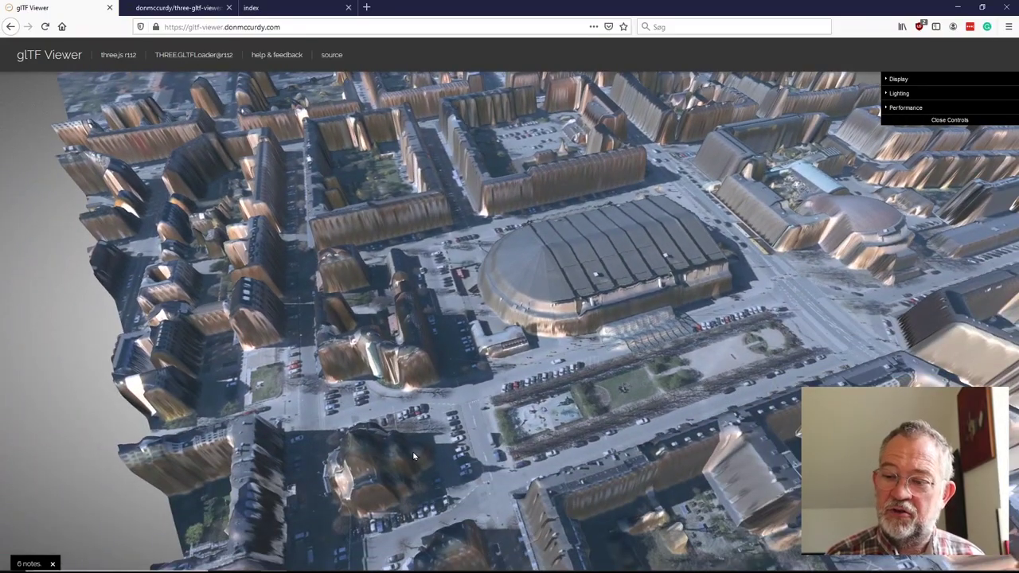
pyautogui.moveTo(410, 455); pyautogui.dragTo(433, 455)
pyautogui.scroll(-5, 411, 408)
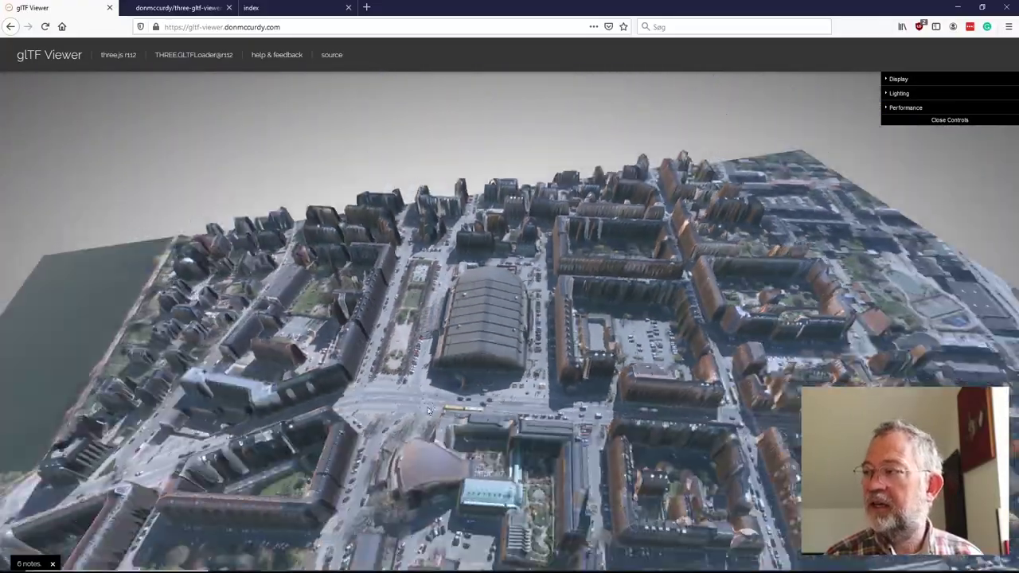
# Step: Turn on the environment background under Display and orbit to the sunset side
pyautogui.click(887, 81)
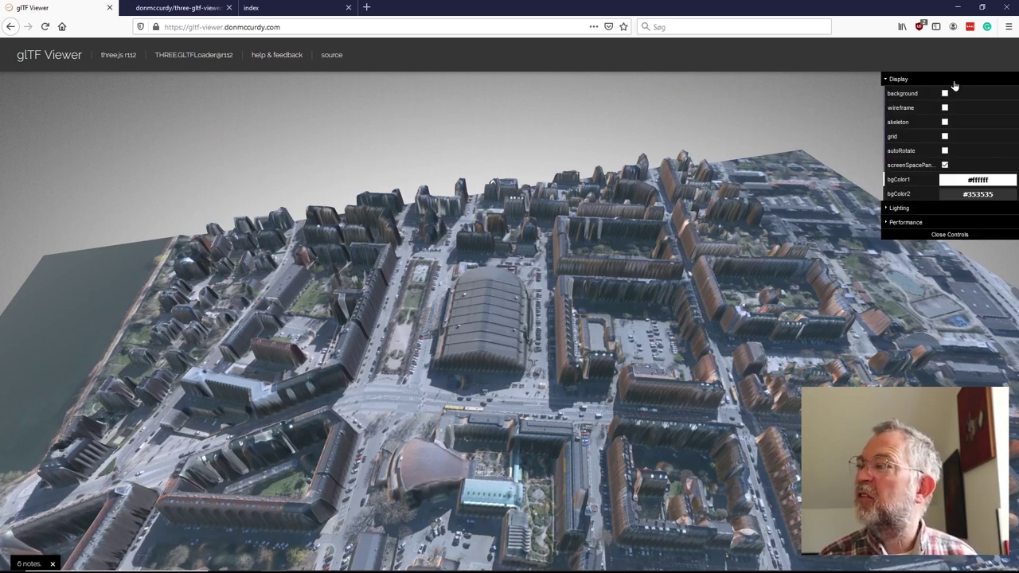
pyautogui.click(944, 93)
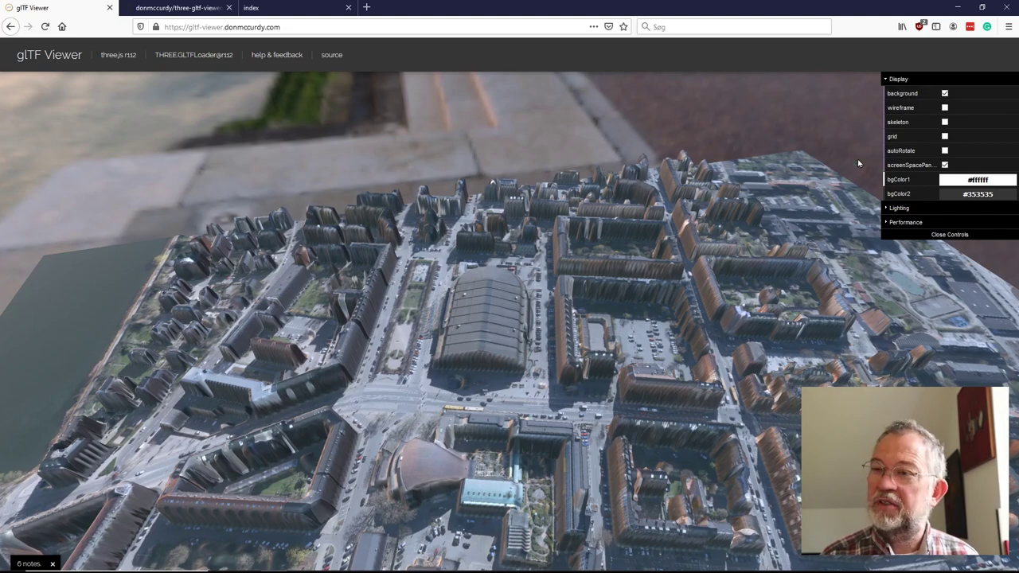
pyautogui.scroll(-3, 717, 255)
pyautogui.moveTo(764, 453); pyautogui.dragTo(511, 374)
pyautogui.scroll(5, 516, 356)
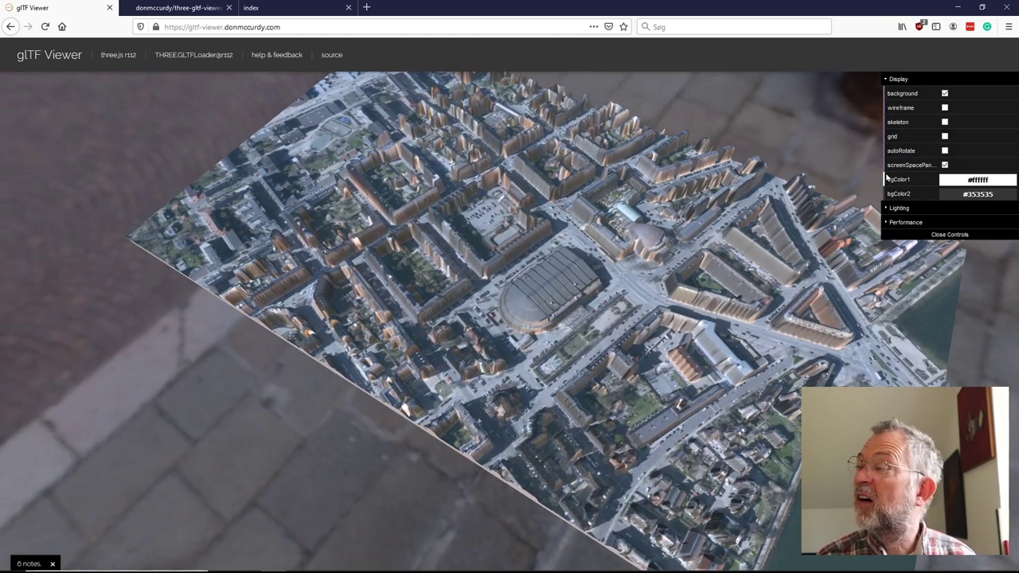
# Step: Raise the Lighting exposure from 1 to 1.5 and orbit to a more oblique view
pyautogui.click(898, 208)
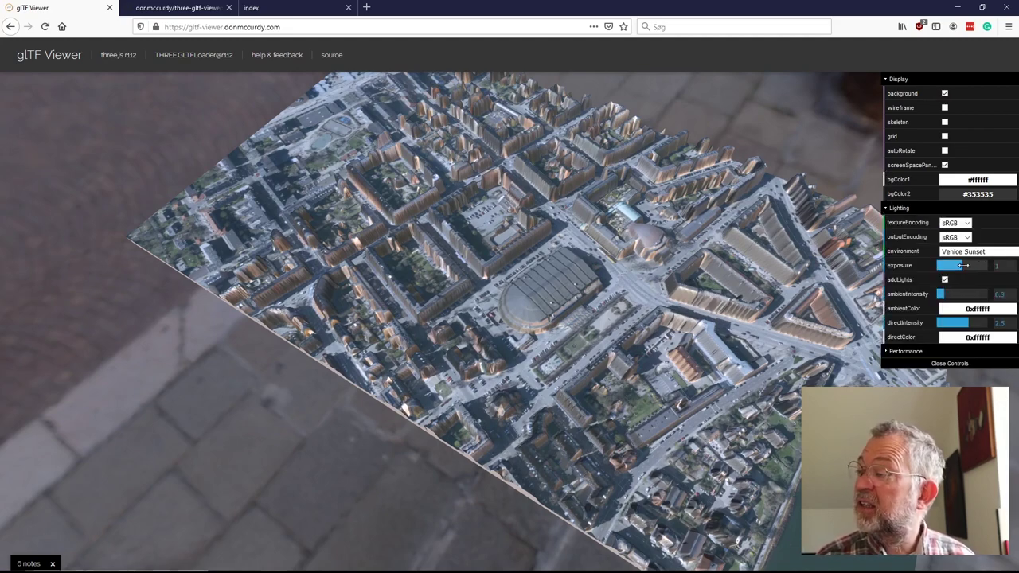
pyautogui.moveTo(961, 265); pyautogui.dragTo(975, 265)
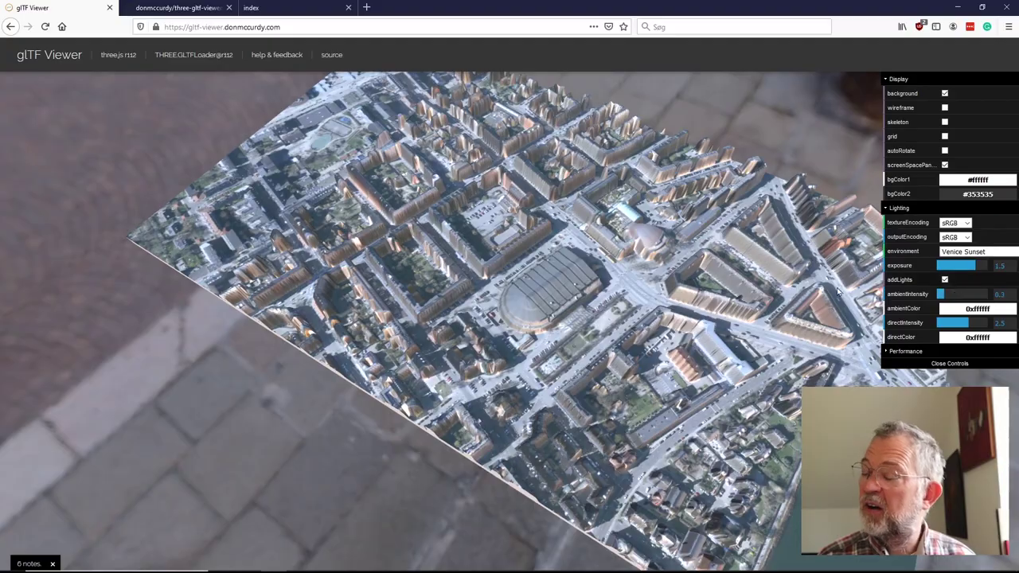
pyautogui.scroll(5, 562, 344)
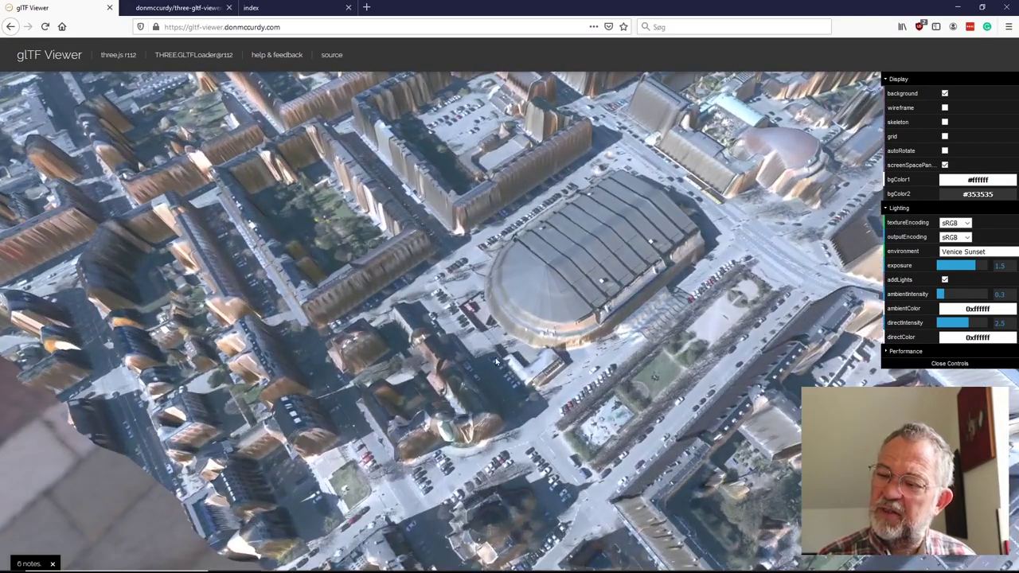
pyautogui.moveTo(491, 363); pyautogui.dragTo(623, 325)
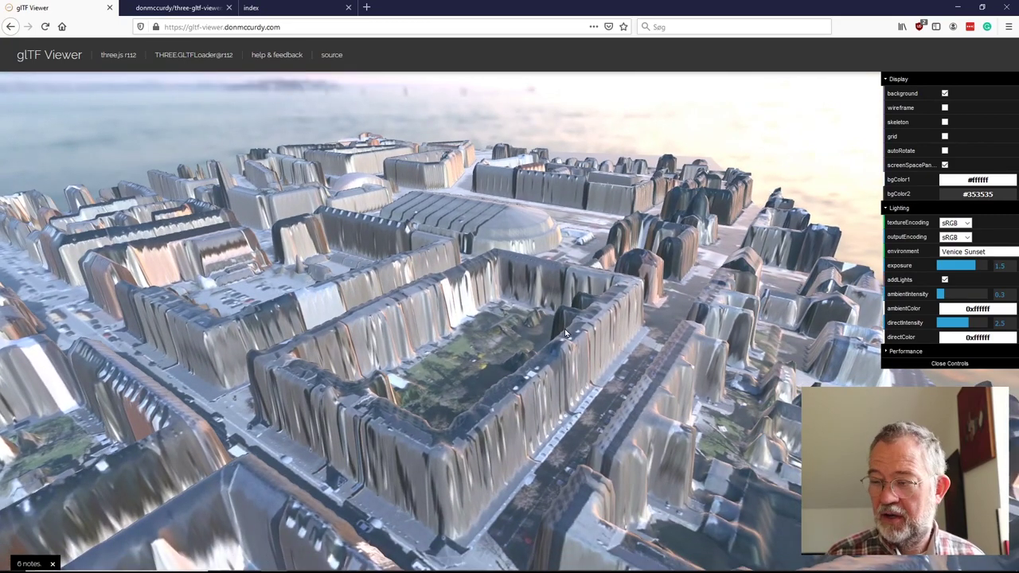
# Step: Check the Properties of aa_bil3d.gltf in Aa_bul (74.5 MB), then cancel the dialog
pyautogui.hotkey('alt', 'Tab')
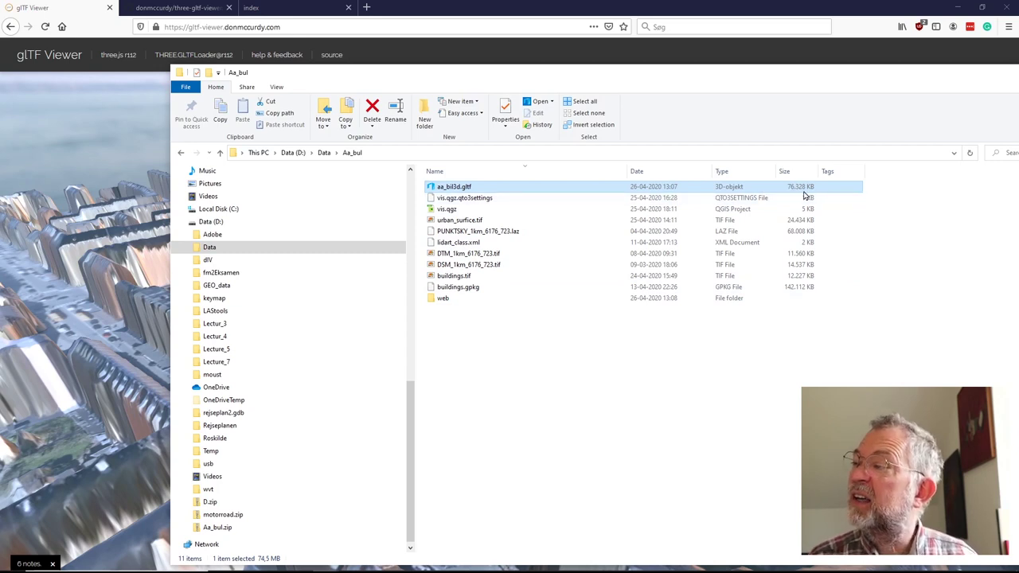
pyautogui.rightClick(501, 192)
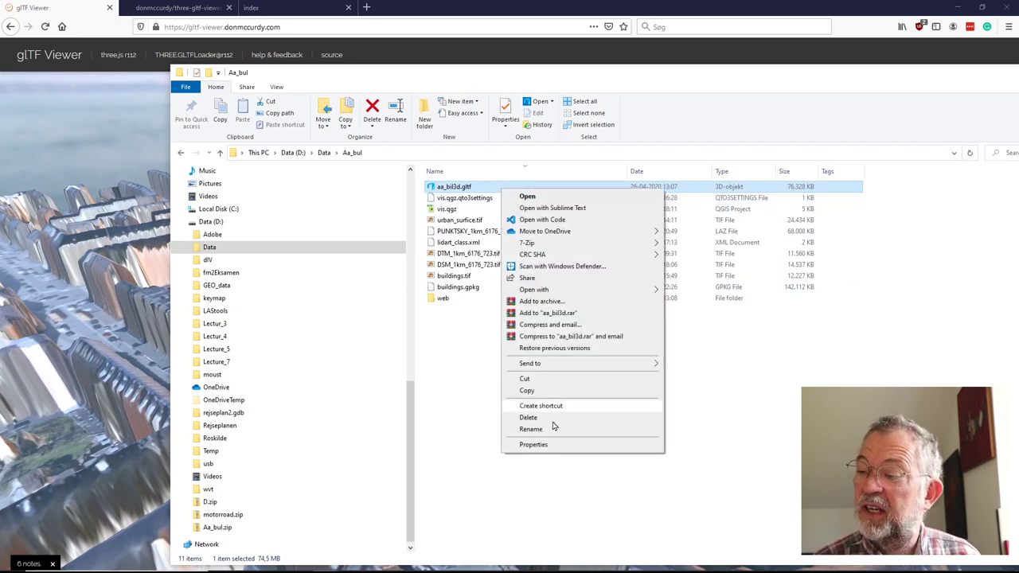
pyautogui.click(566, 441)
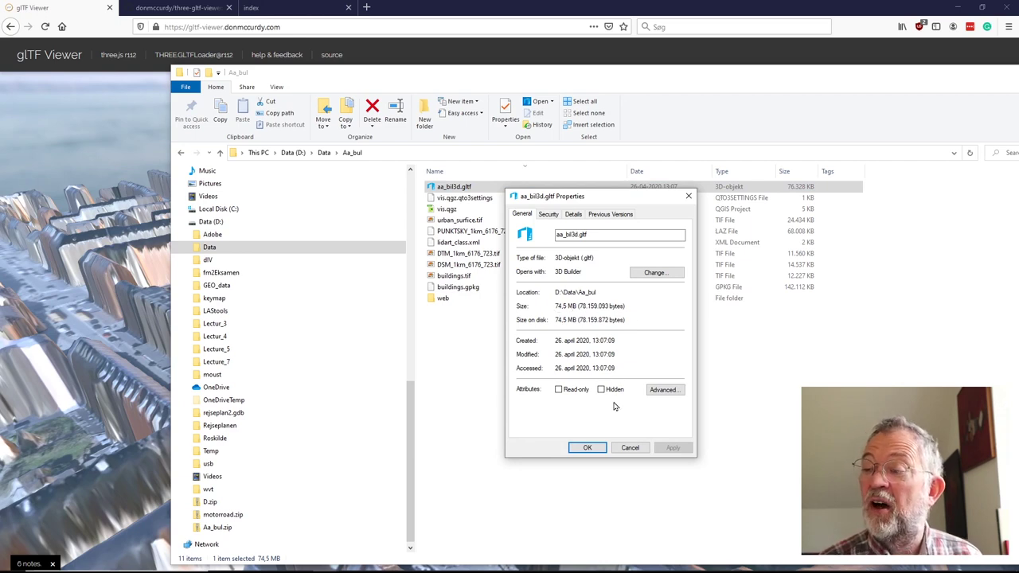
pyautogui.click(629, 447)
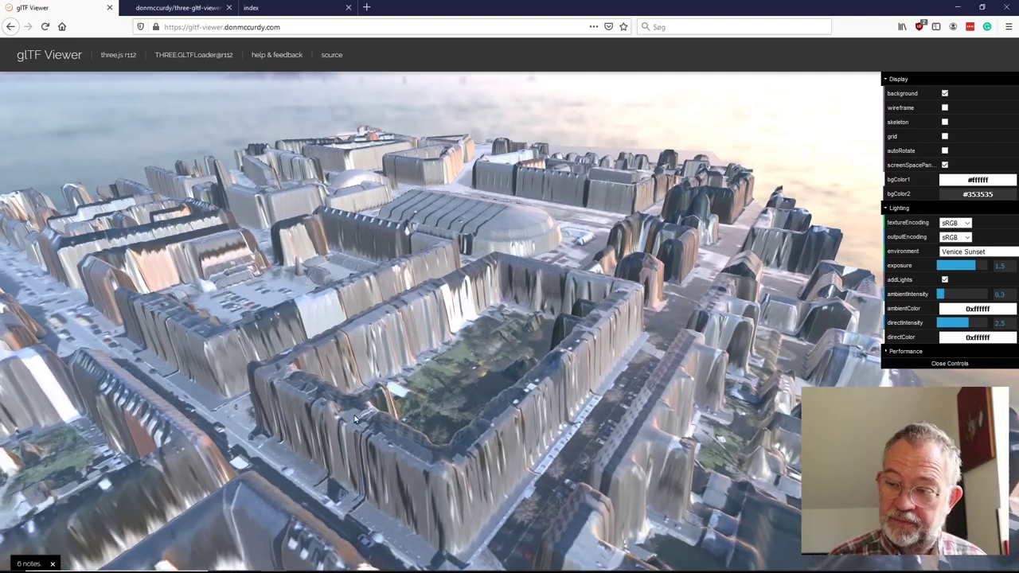
# Step: Orbit, tilt and zoom the Copenhagen model to inspect it toward the horizon
pyautogui.scroll(-10, 356, 419)
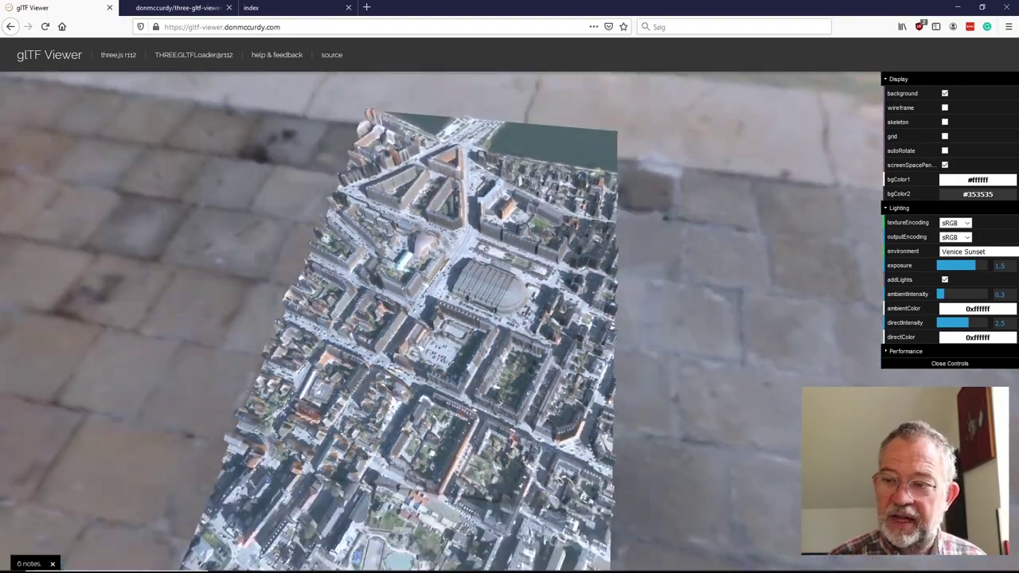
pyautogui.moveTo(304, 462); pyautogui.dragTo(433, 419)
pyautogui.scroll(8, 434, 420)
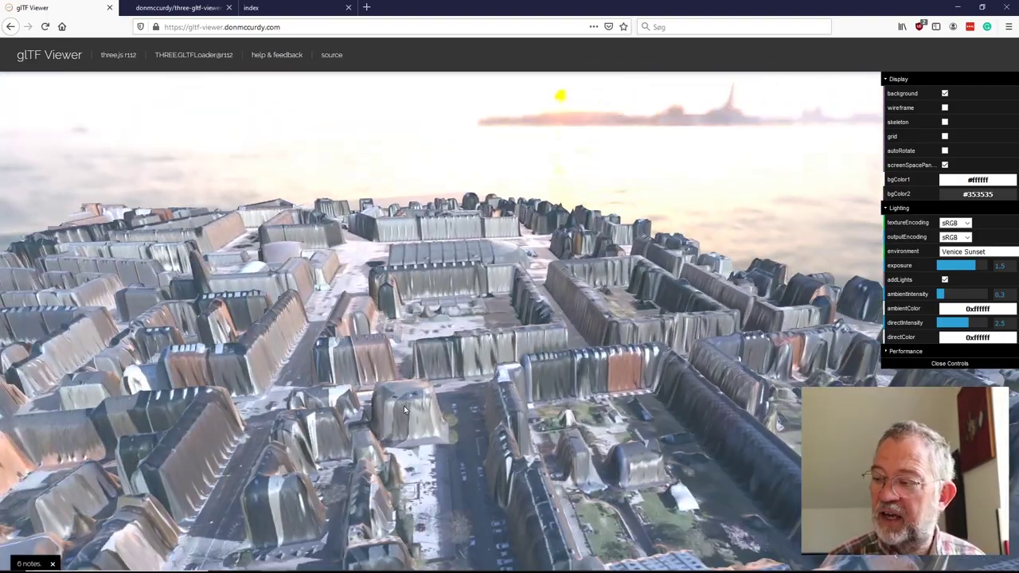
pyautogui.scroll(5, 412, 410)
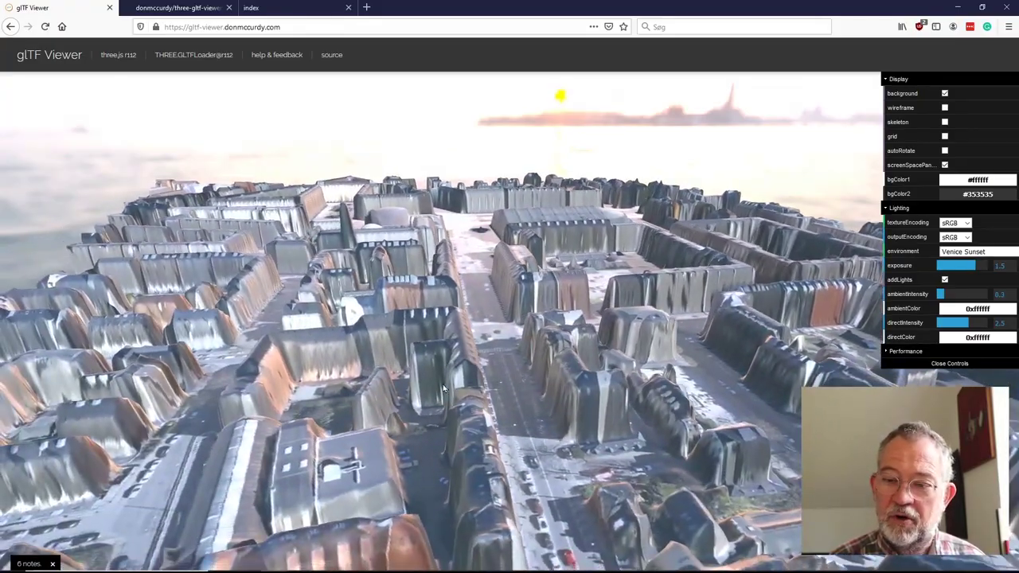
pyautogui.moveTo(444, 388); pyautogui.dragTo(433, 426)
pyautogui.scroll(-5, 437, 416)
pyautogui.scroll(5, 512, 429)
pyautogui.scroll(-5, 502, 432)
pyautogui.scroll(5, 393, 425)
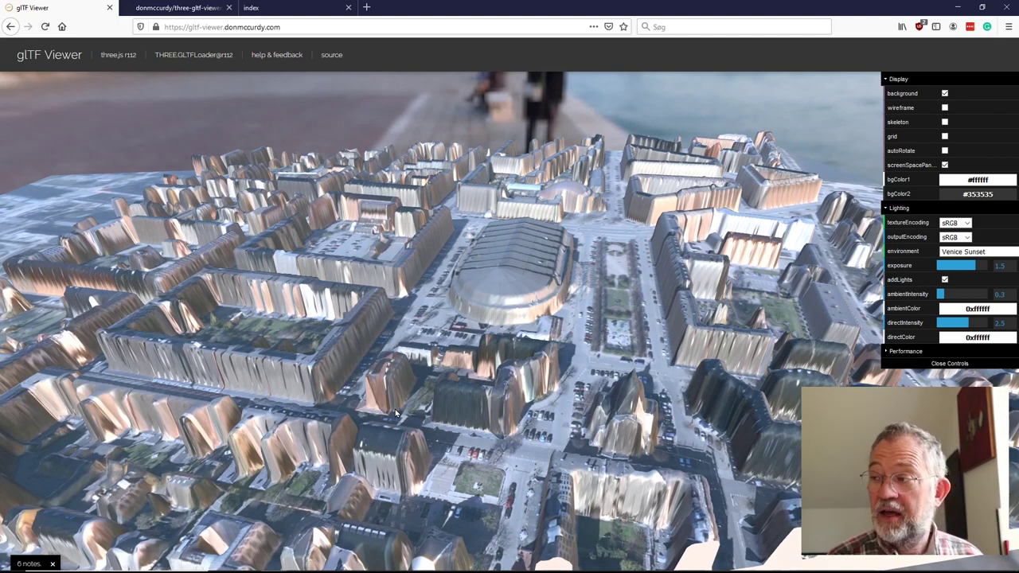
pyautogui.moveTo(370, 266); pyautogui.dragTo(371, 273)
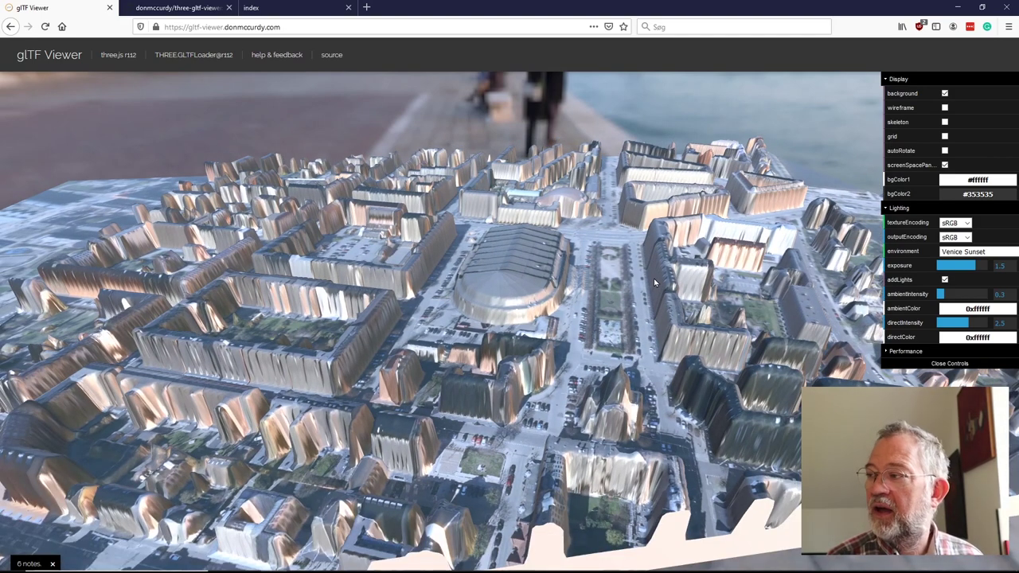
# Step: Switch the environment to Footprint Court (HDR Labs) and orbit to a steeper angle
pyautogui.click(963, 251)
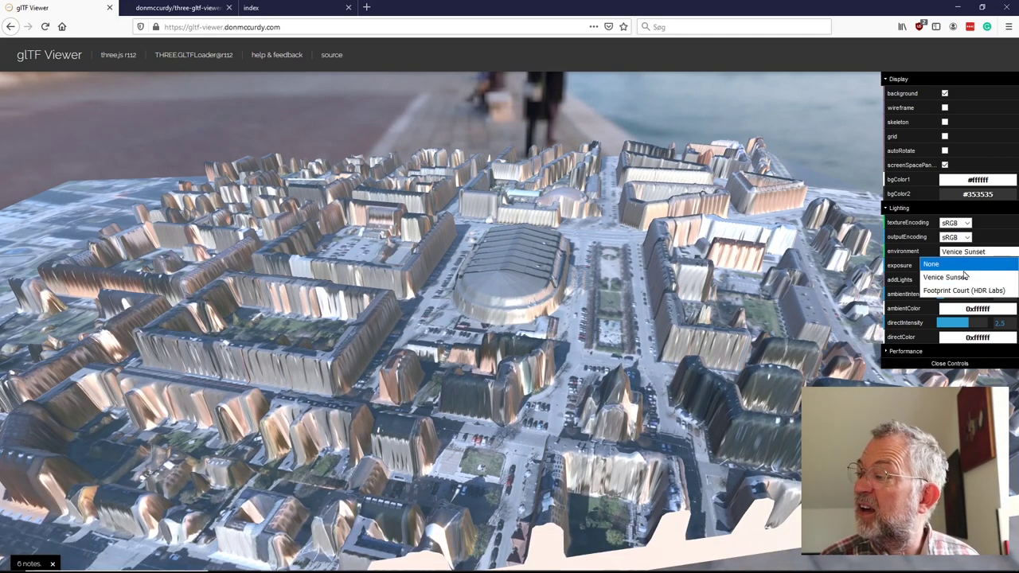
pyautogui.click(964, 289)
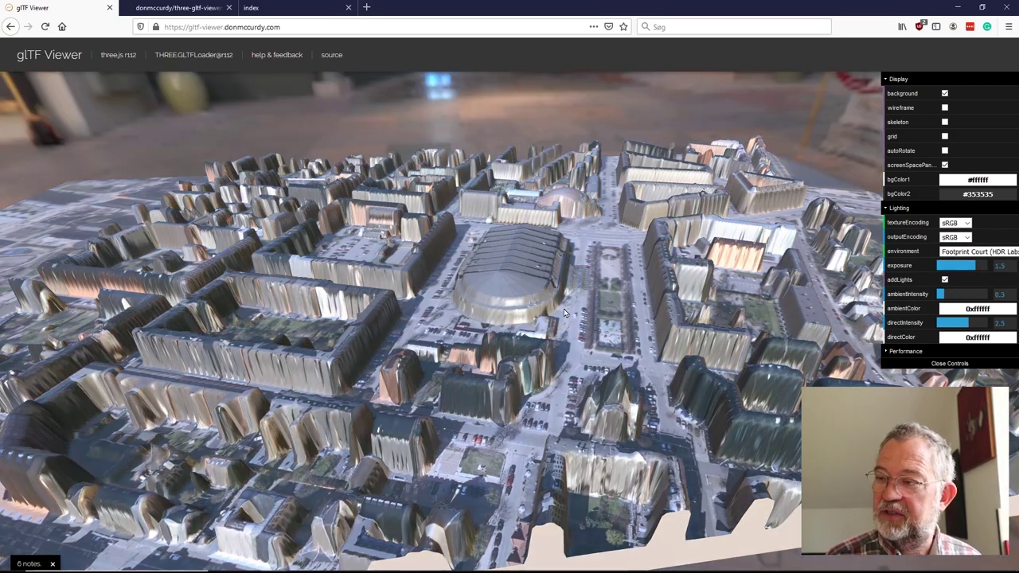
pyautogui.moveTo(510, 263); pyautogui.dragTo(666, 371)
pyautogui.scroll(-10, 524, 367)
pyautogui.scroll(5, 619, 392)
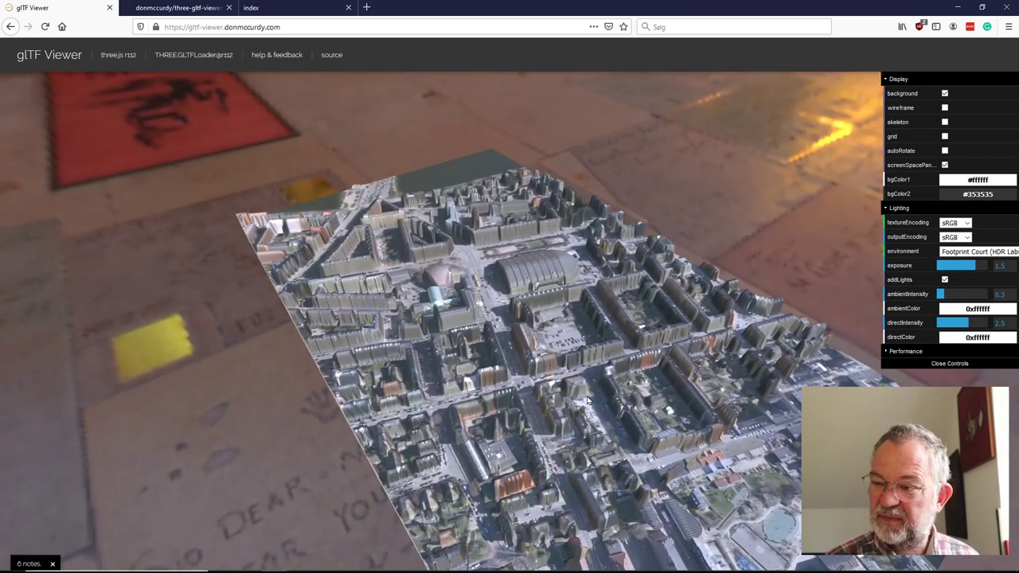
pyautogui.moveTo(587, 401); pyautogui.dragTo(665, 360)
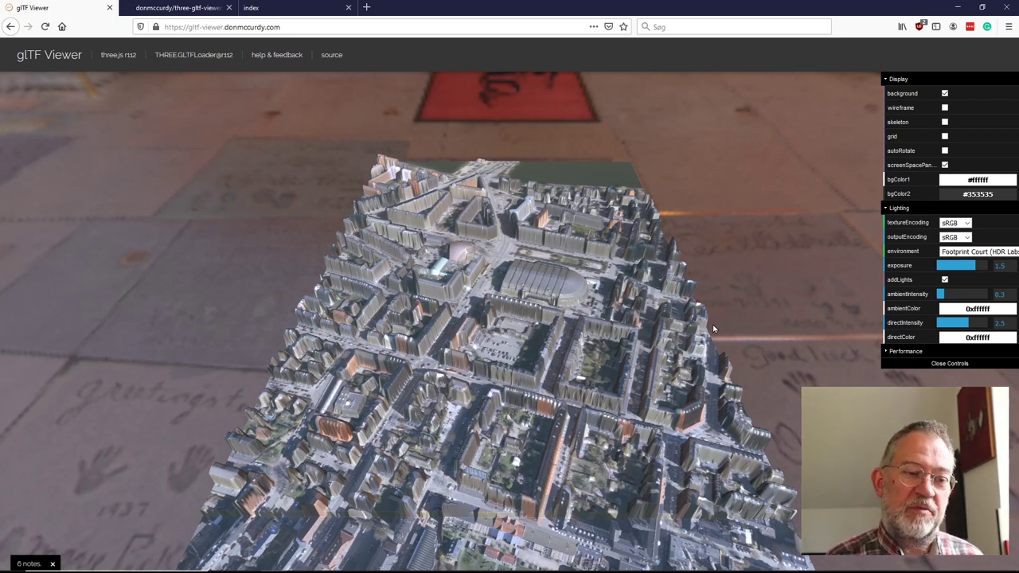
# Step: Return to QGIS and restore the Qgis2threejs Exporter as a smaller window moved over the map
pyautogui.hotkey('alt', 'Tab')
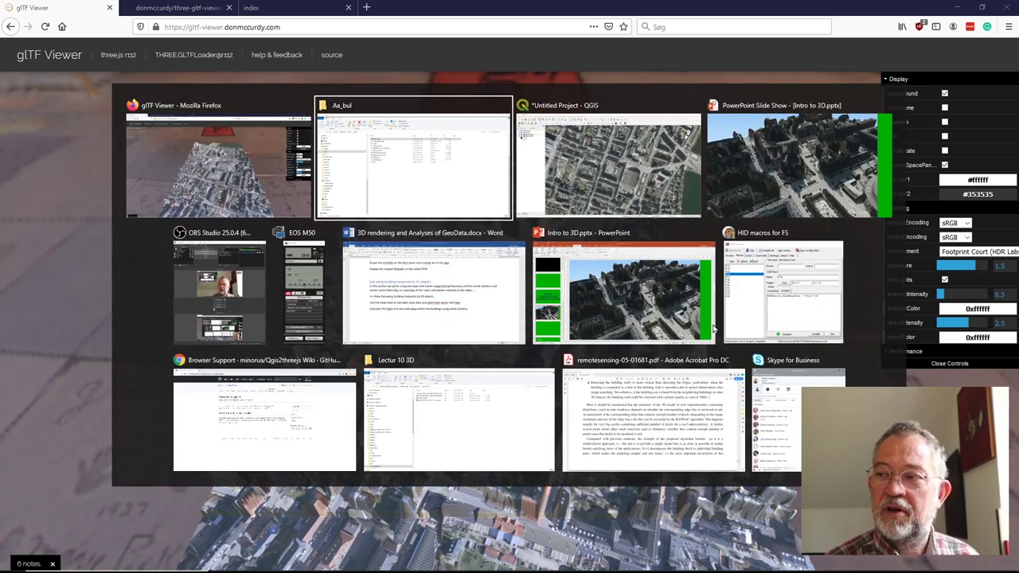
pyautogui.hotkey('alt', 'Tab')
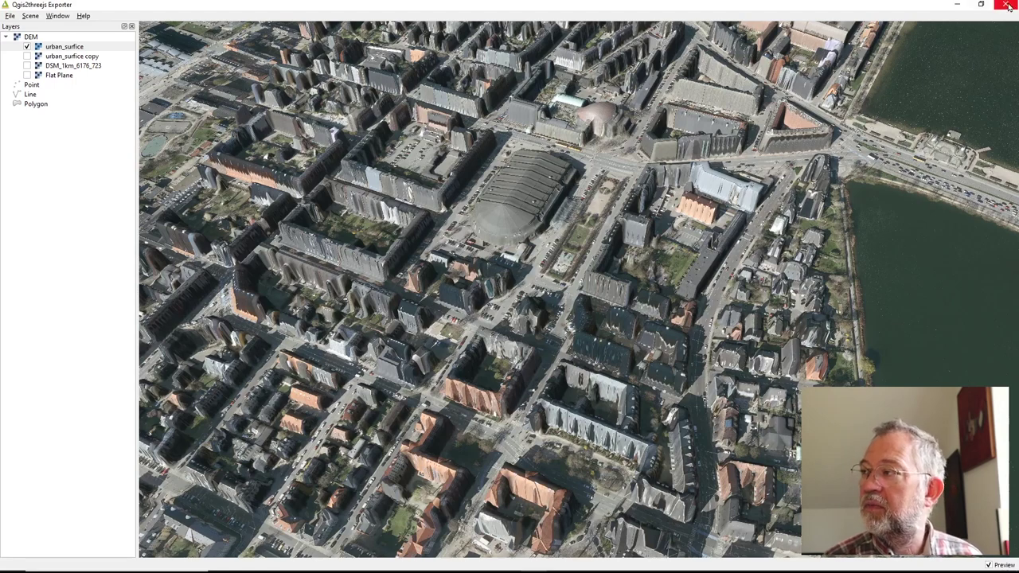
pyautogui.doubleClick(921, 7)
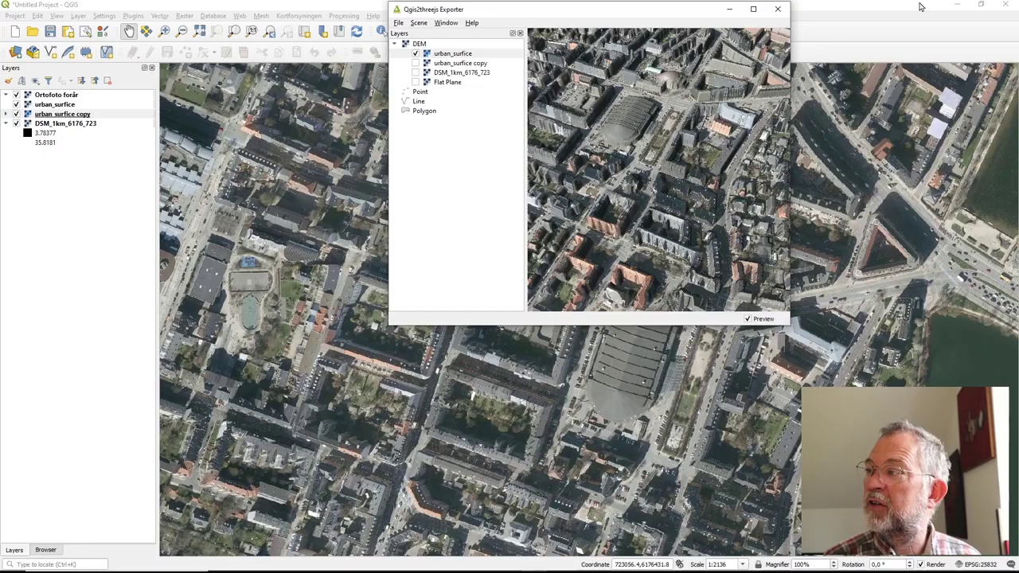
pyautogui.moveTo(570, 13); pyautogui.dragTo(690, 87)
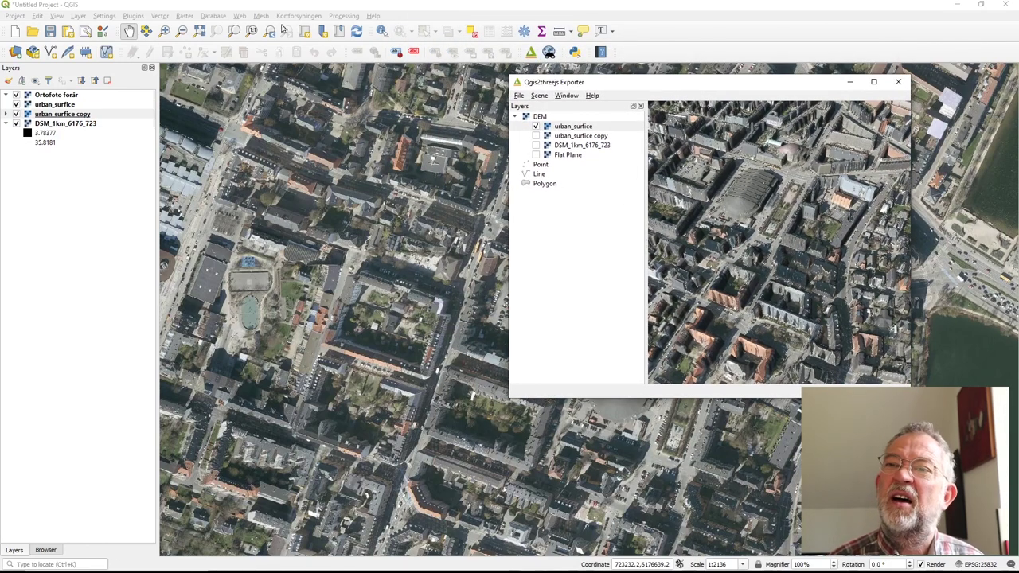
# Step: Glance at the Qgis2threejs entries in the Web menu, then close it
pyautogui.click(240, 16)
pyautogui.moveTo(245, 41)
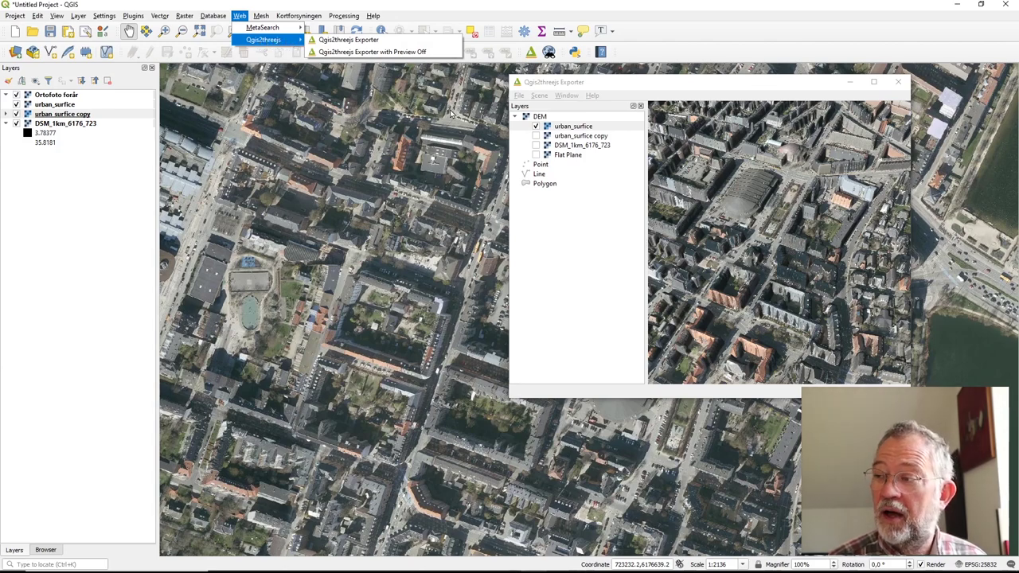
pyautogui.click(660, 83)
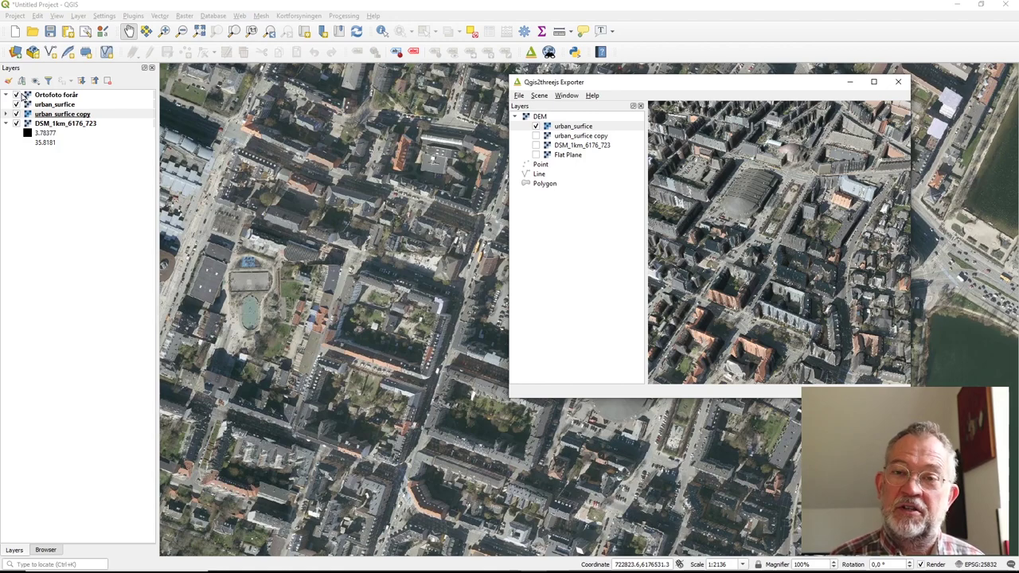
# Step: Turn off Ortofoto forår, then tilt, zoom and orbit the preview over the hillshaded buildings
pyautogui.click(23, 95)
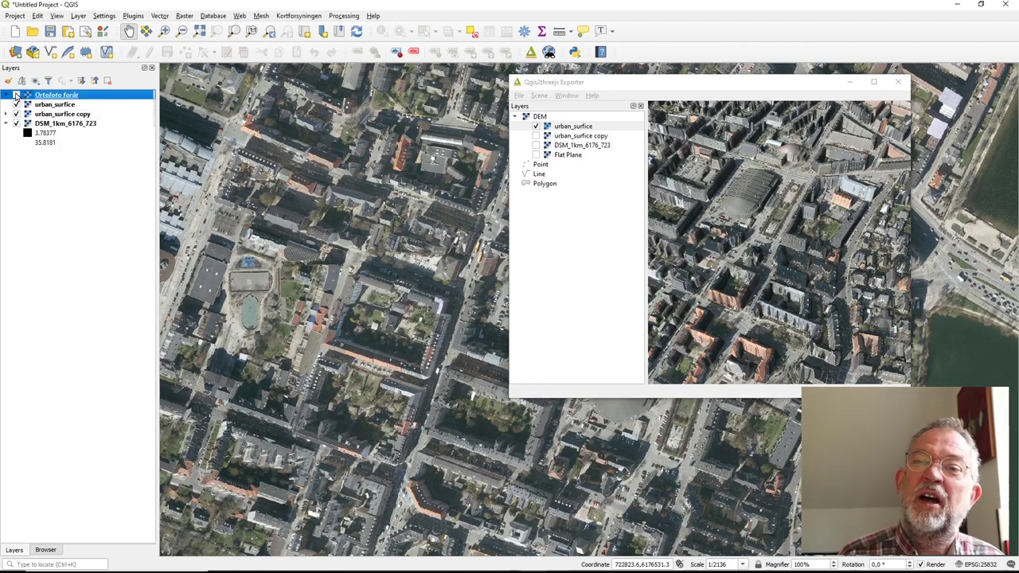
pyautogui.click(17, 95)
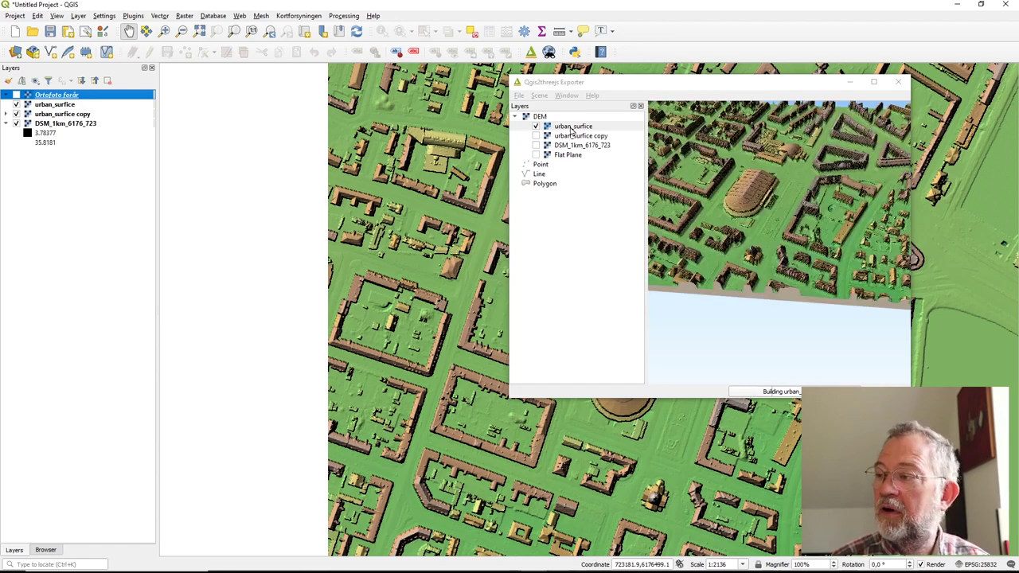
pyautogui.moveTo(770, 203); pyautogui.dragTo(781, 229)
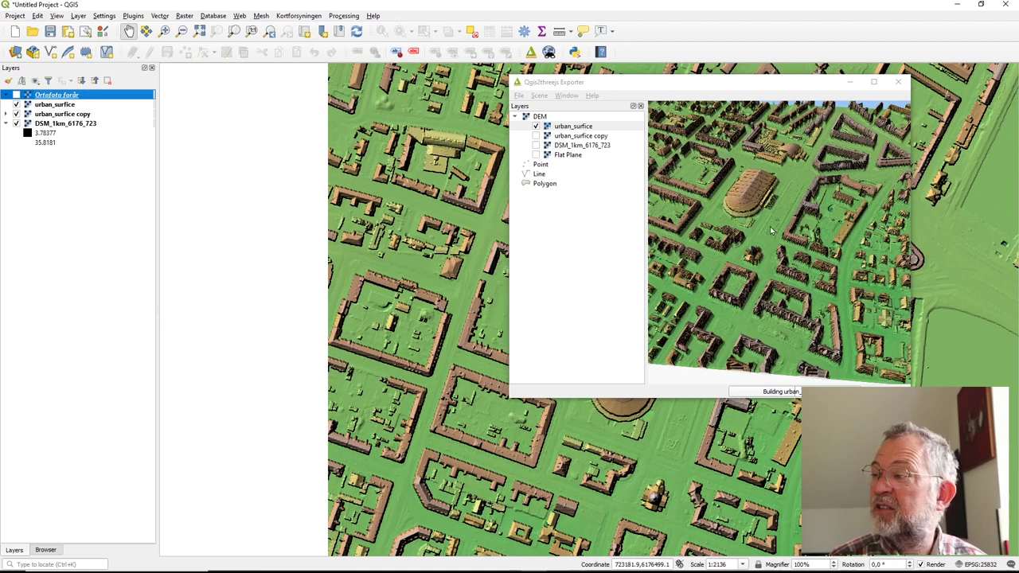
pyautogui.scroll(8, 770, 235)
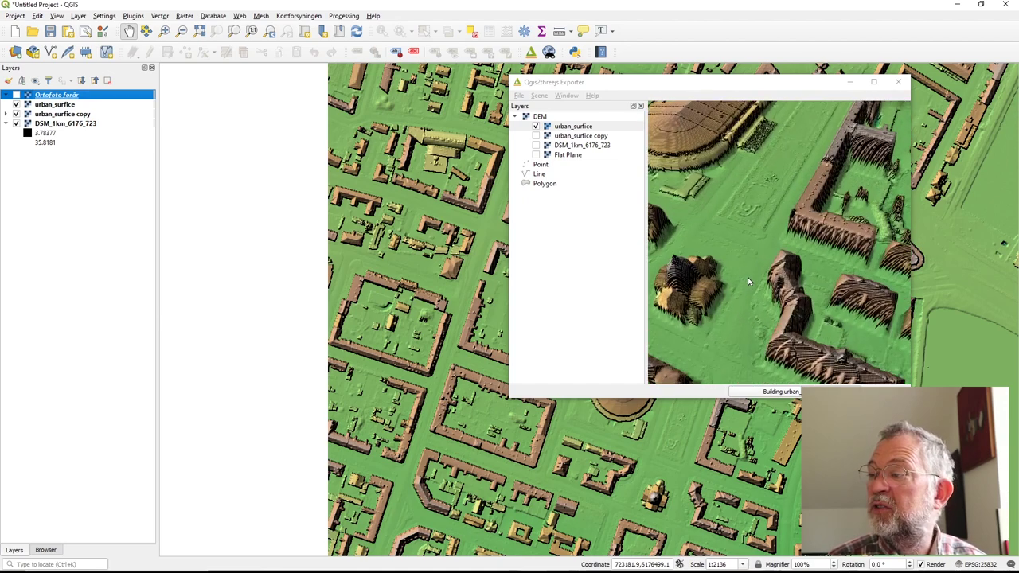
pyautogui.moveTo(745, 282); pyautogui.dragTo(640, 321)
pyautogui.moveTo(704, 331); pyautogui.dragTo(673, 238)
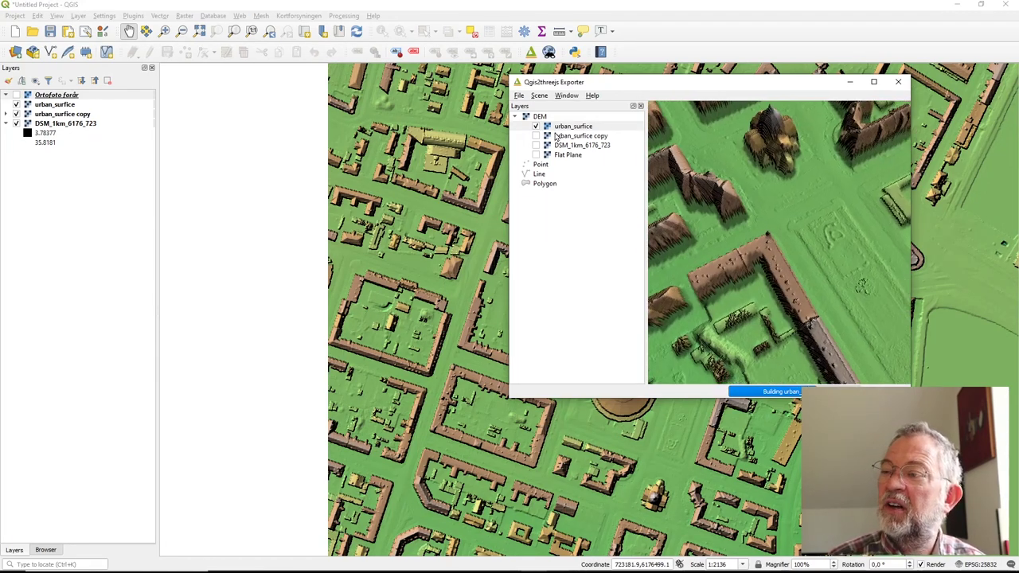
pyautogui.click(518, 96)
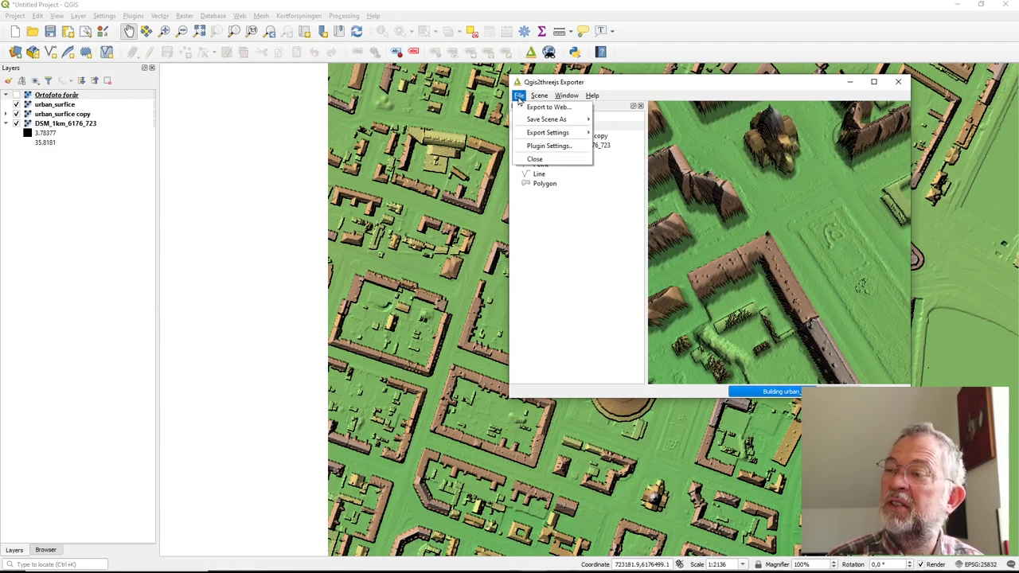
pyautogui.moveTo(535, 124)
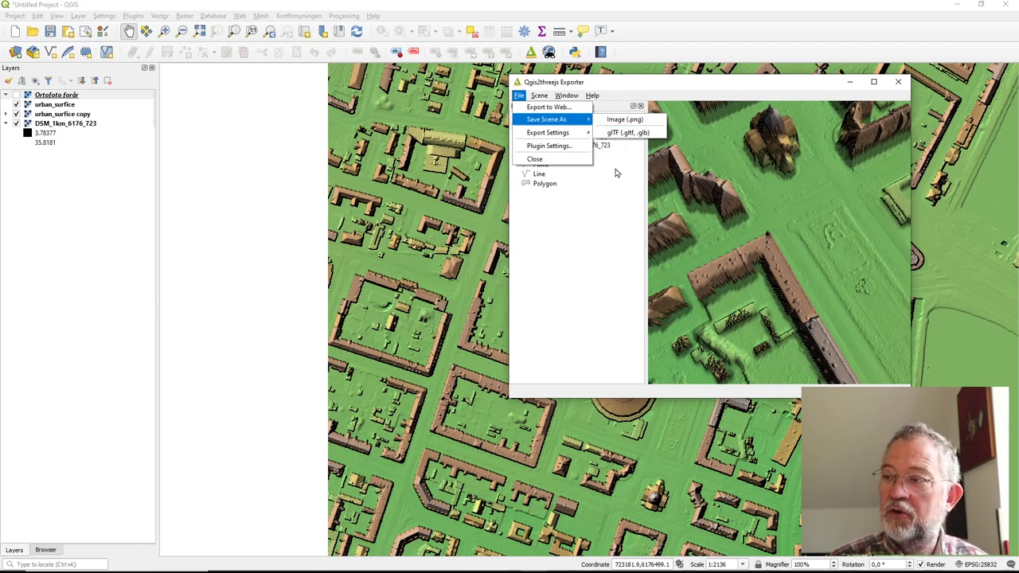
pyautogui.click(601, 238)
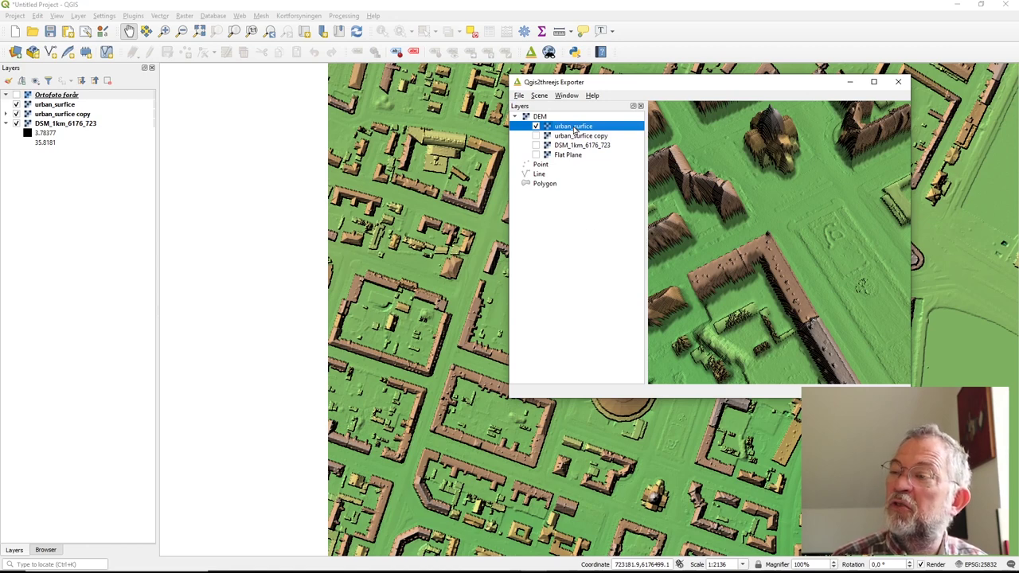
pyautogui.doubleClick(575, 127)
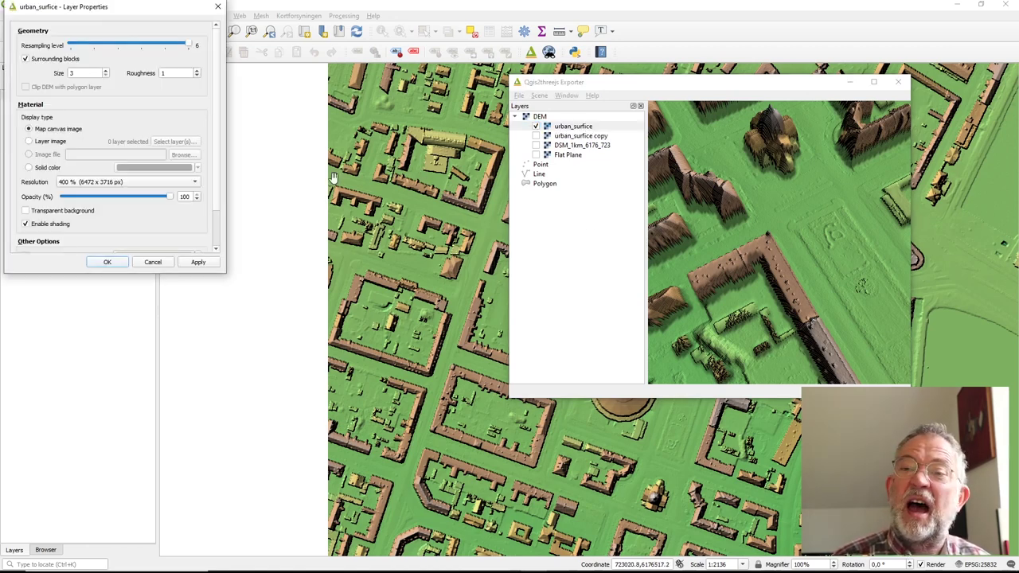
pyautogui.click(24, 60)
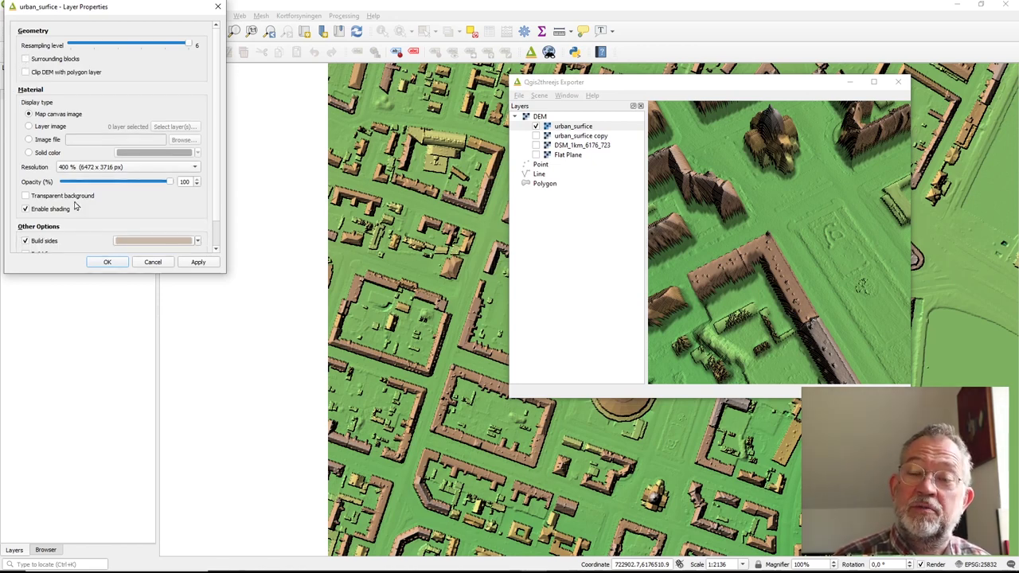
# Step: Discard the urban_surface layer settings changes and open the exporter's File menu for export and save options
pyautogui.click(152, 262)
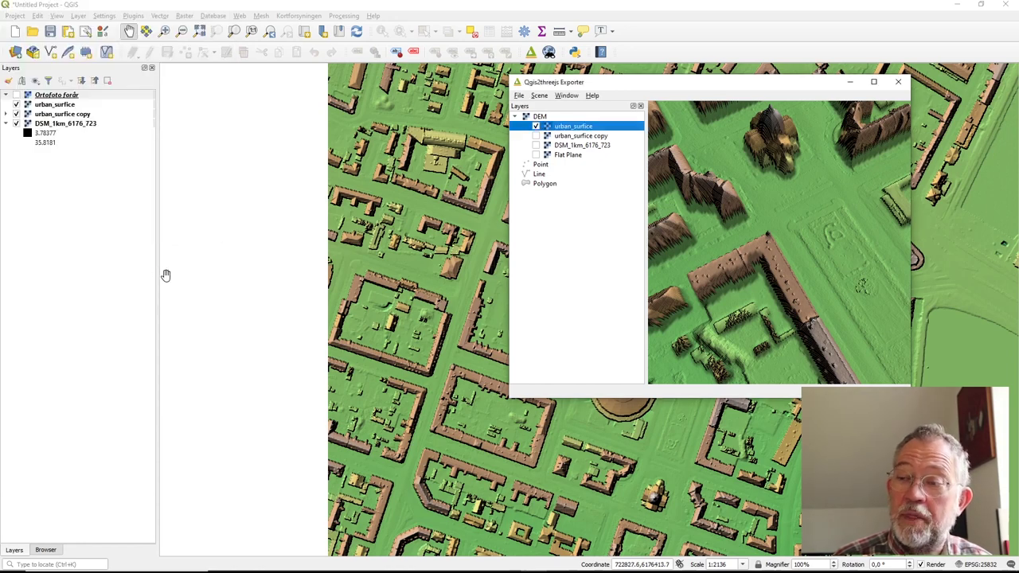
pyautogui.click(519, 96)
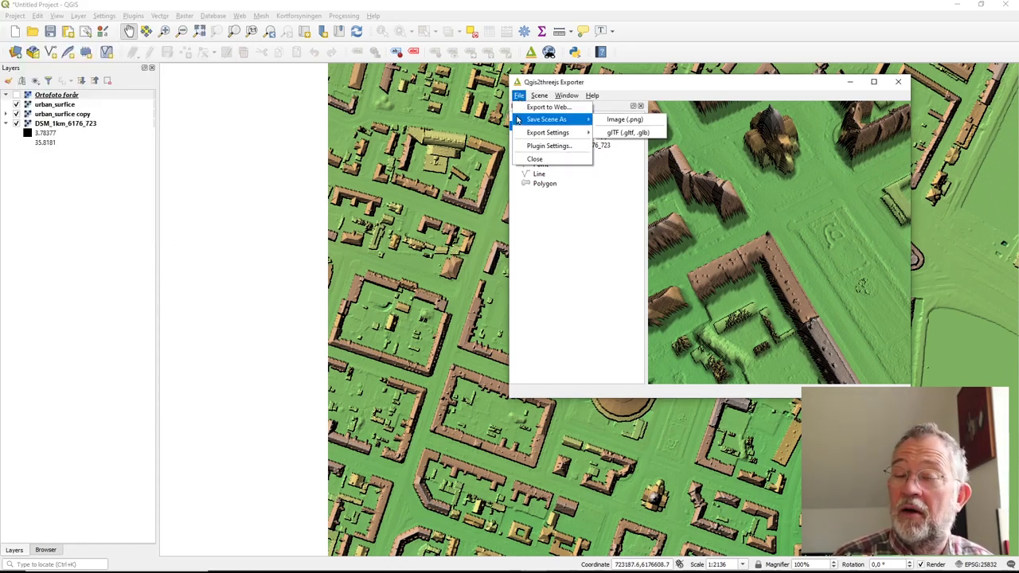